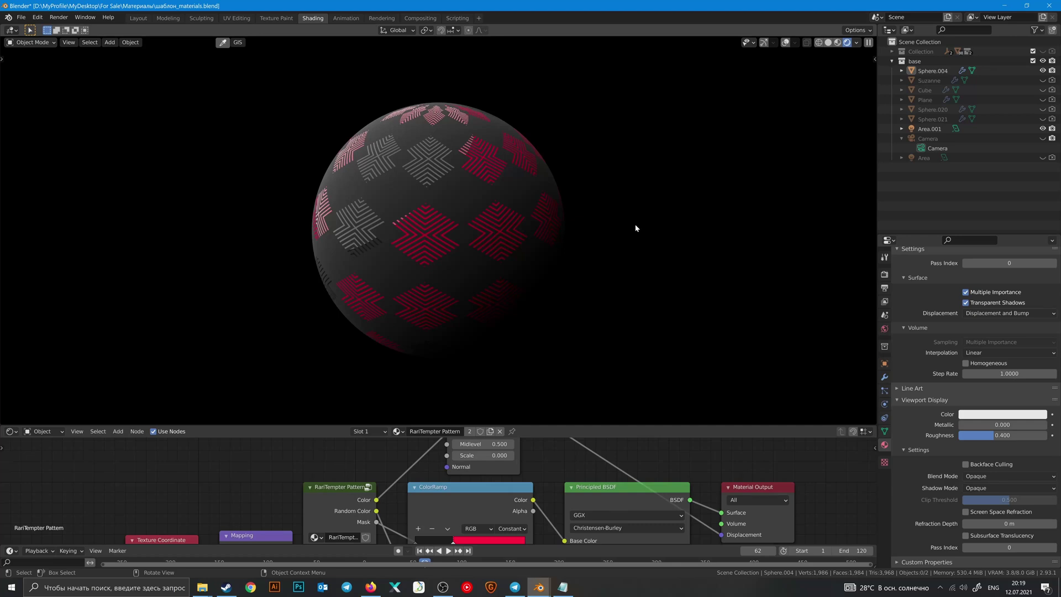
- Assign the QR Code Pattern material to the sphere and inspect its surface from several angles
{"action": "mouse_move", "coordinate": [631, 243]}
{"action": "middle_mouse_down"}
{"action": "mouse_move", "coordinate": [628, 256]}
{"action": "mouse_move", "coordinate": [598, 259]}
{"action": "mouse_move", "coordinate": [616, 256]}
{"action": "middle_mouse_up"}
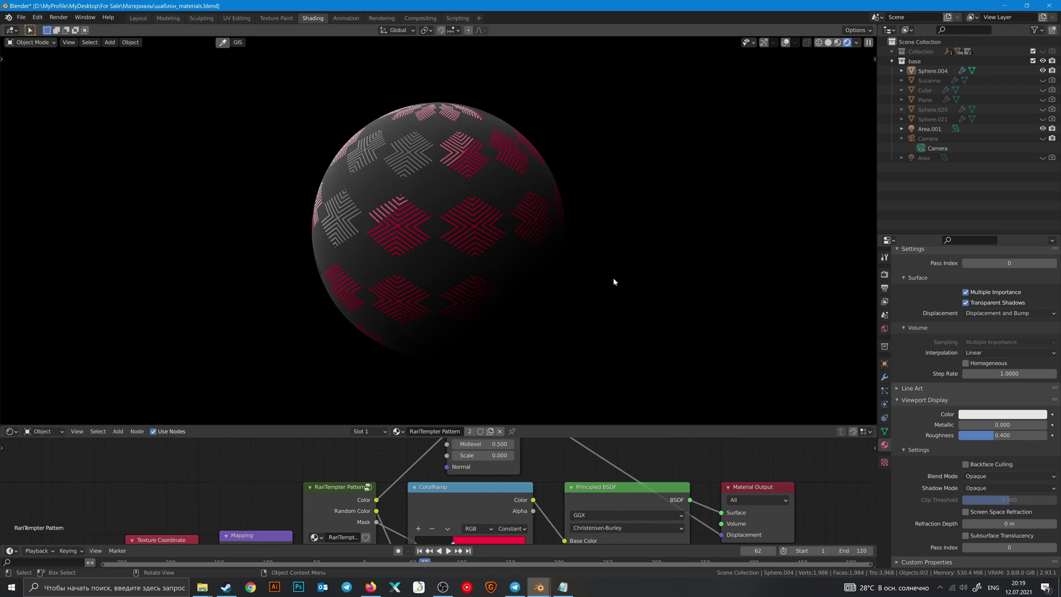
{"action": "middle_click_drag", "start_coordinate": [591, 294], "coordinate": [594, 223]}
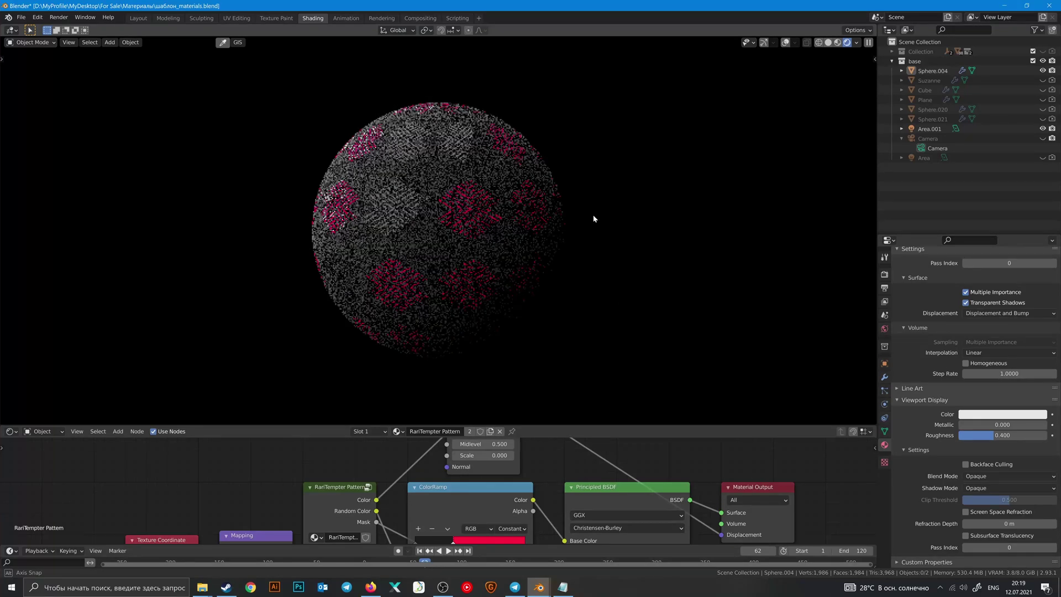
{"action": "left_click", "coordinate": [397, 430]}
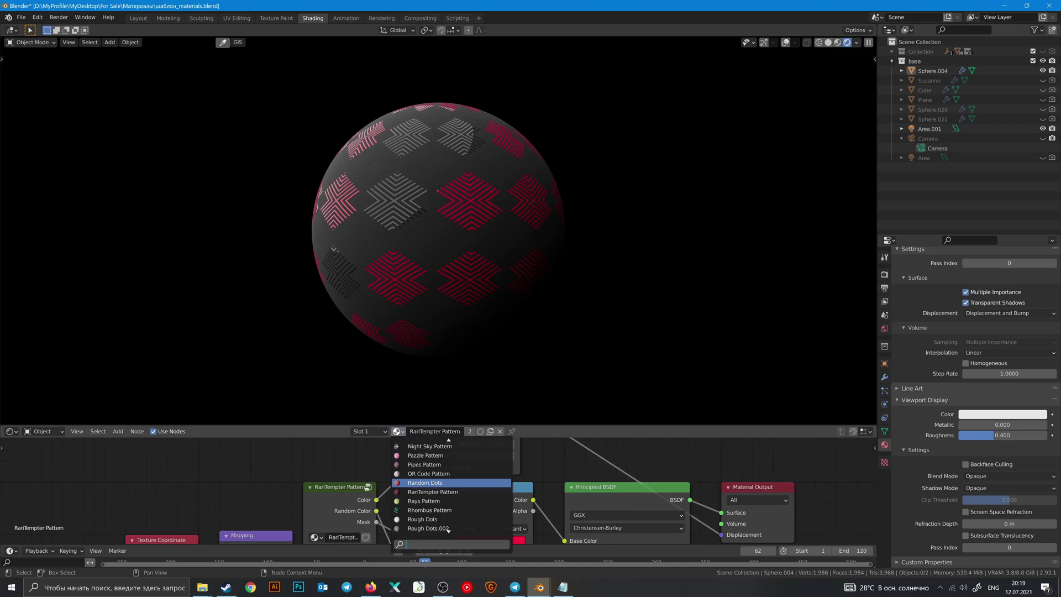
{"action": "left_click", "coordinate": [429, 473]}
{"action": "middle_click_drag", "start_coordinate": [531, 244], "coordinate": [545, 237]}
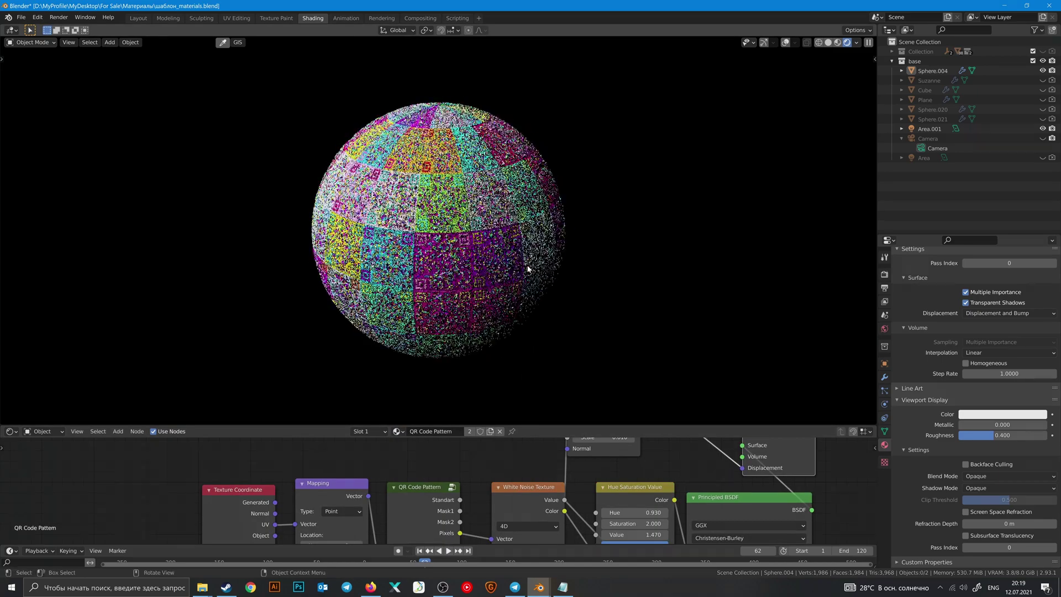
{"action": "scroll", "coordinate": [546, 243], "scroll_direction": "up", "scroll_amount": 3}
{"action": "scroll", "coordinate": [546, 252], "scroll_direction": "down", "scroll_amount": 3}
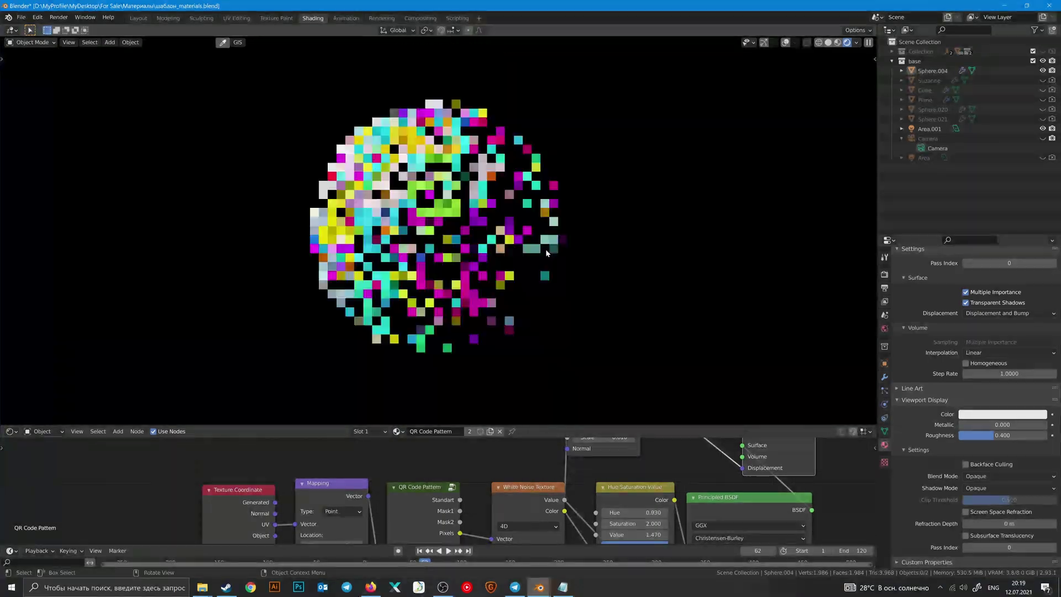
{"action": "middle_click_drag", "start_coordinate": [546, 248], "coordinate": [566, 272]}
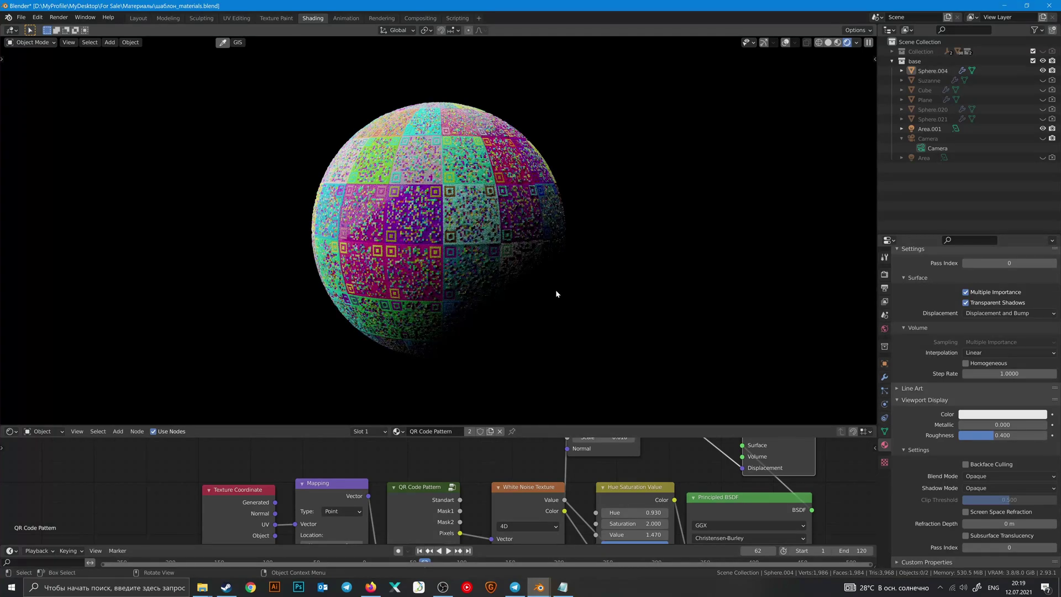
{"action": "middle_click_drag", "start_coordinate": [572, 270], "coordinate": [532, 277]}
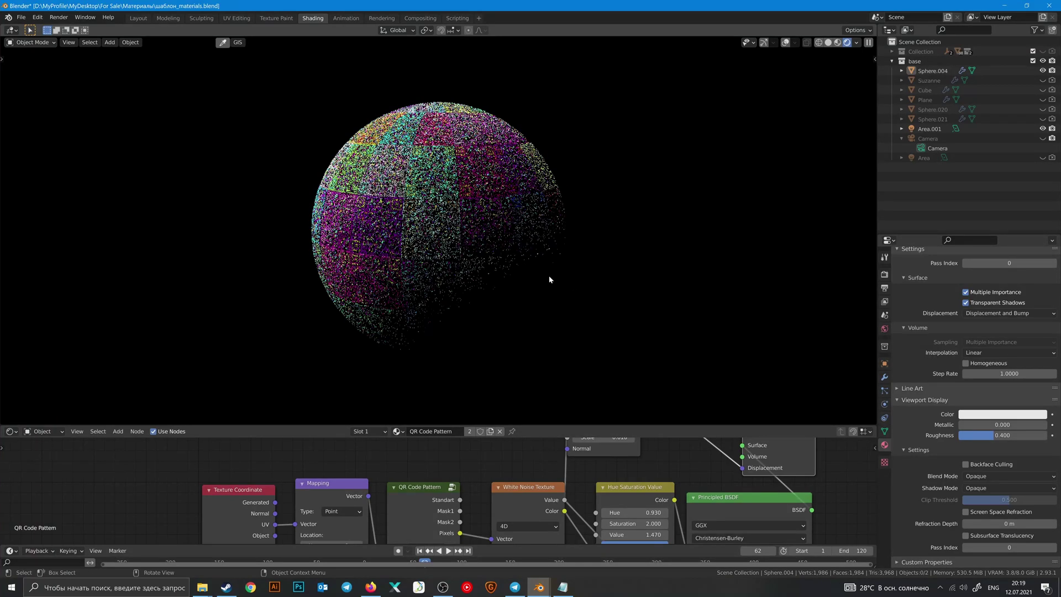
- Switch to the browser and look through the klawn_materials Instagram profile and its material posts
{"action": "mouse_move", "coordinate": [684, 272]}
{"action": "middle_mouse_down"}
{"action": "mouse_move", "coordinate": [679, 301]}
{"action": "mouse_move", "coordinate": [682, 269]}
{"action": "middle_mouse_up"}
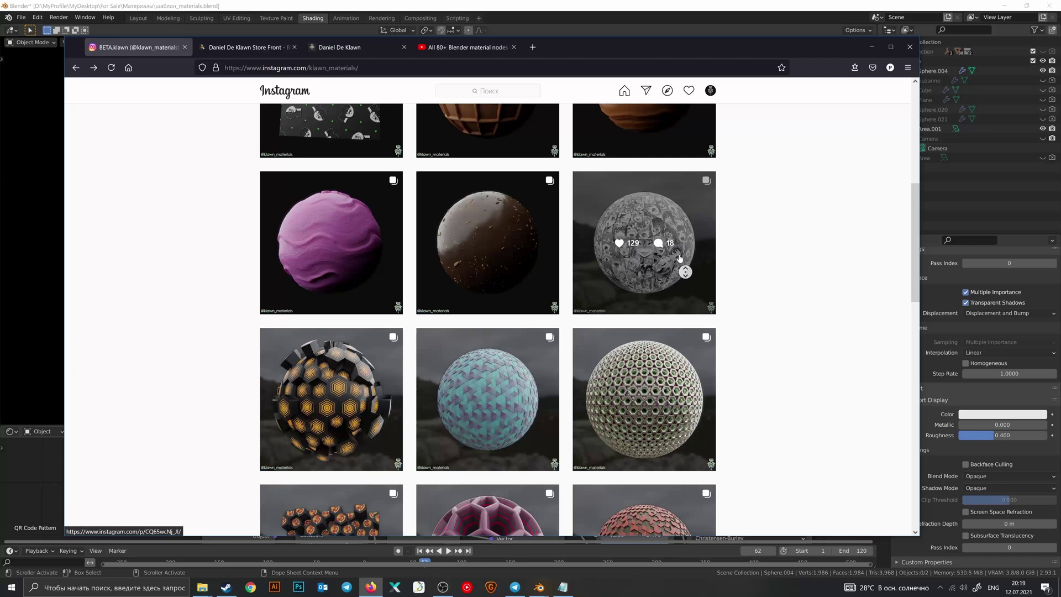
{"action": "scroll", "coordinate": [683, 269], "scroll_direction": "up", "scroll_amount": 2}
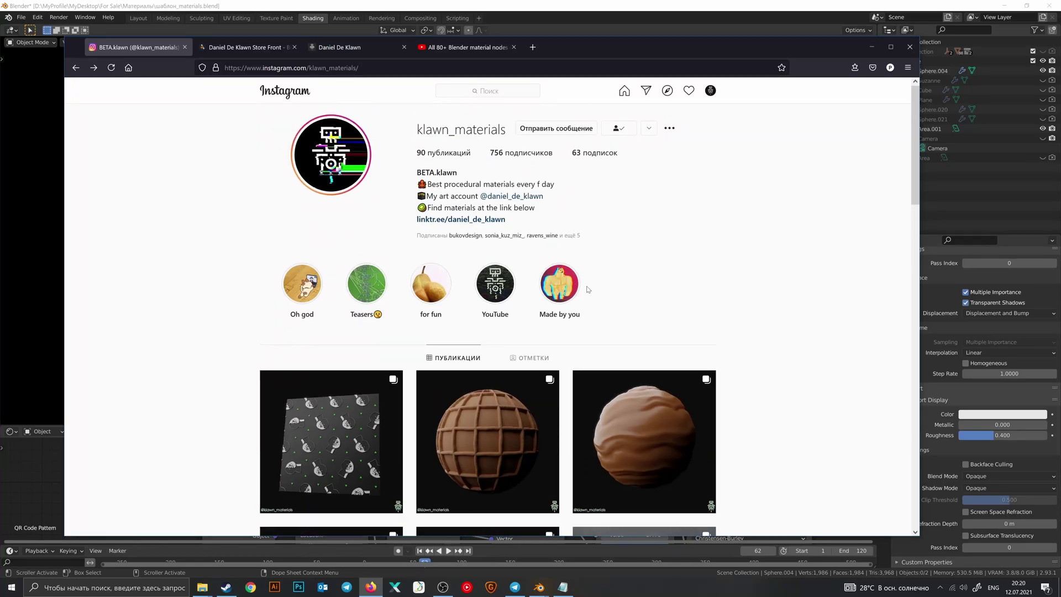
{"action": "scroll", "coordinate": [587, 289], "scroll_direction": "down", "scroll_amount": 10}
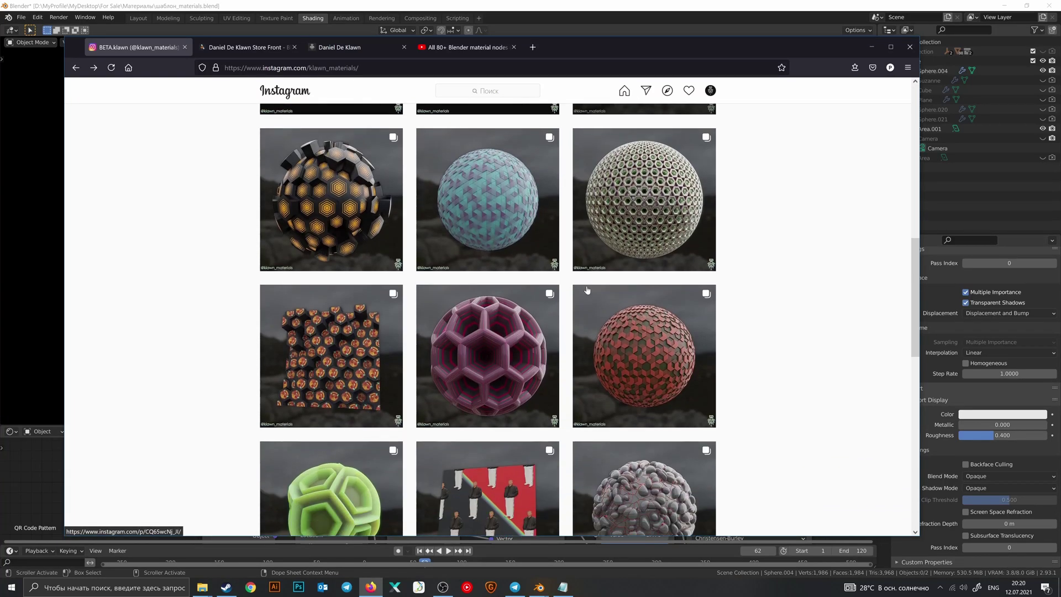
{"action": "scroll", "coordinate": [587, 288], "scroll_direction": "up", "scroll_amount": 10}
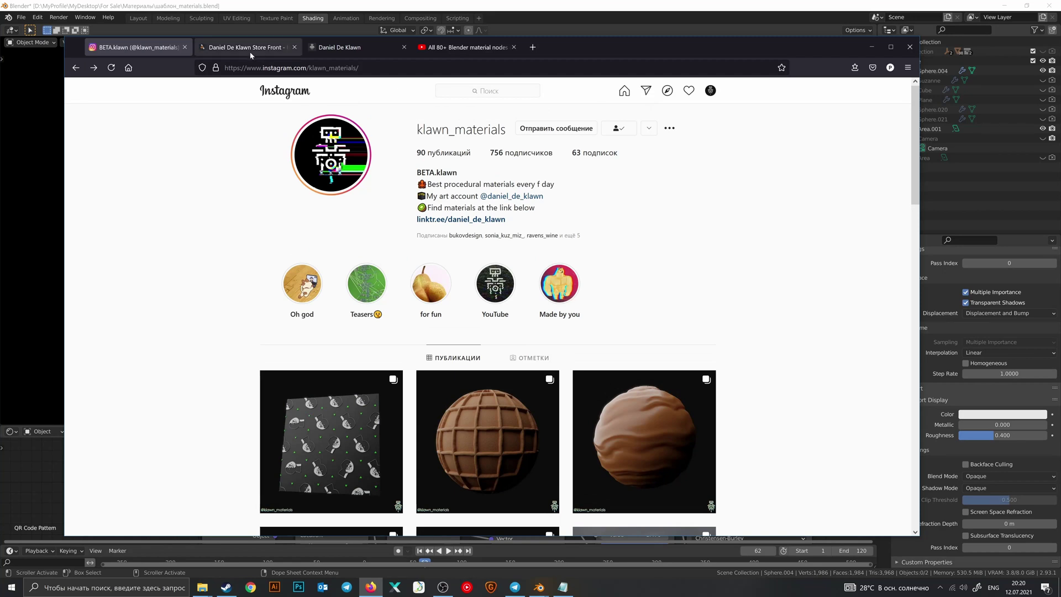
- Look over the procedural materials offered in the creator's Blender Market storefront
{"action": "left_click", "coordinate": [247, 48]}
{"action": "scroll", "coordinate": [465, 420], "scroll_direction": "down", "scroll_amount": 2}
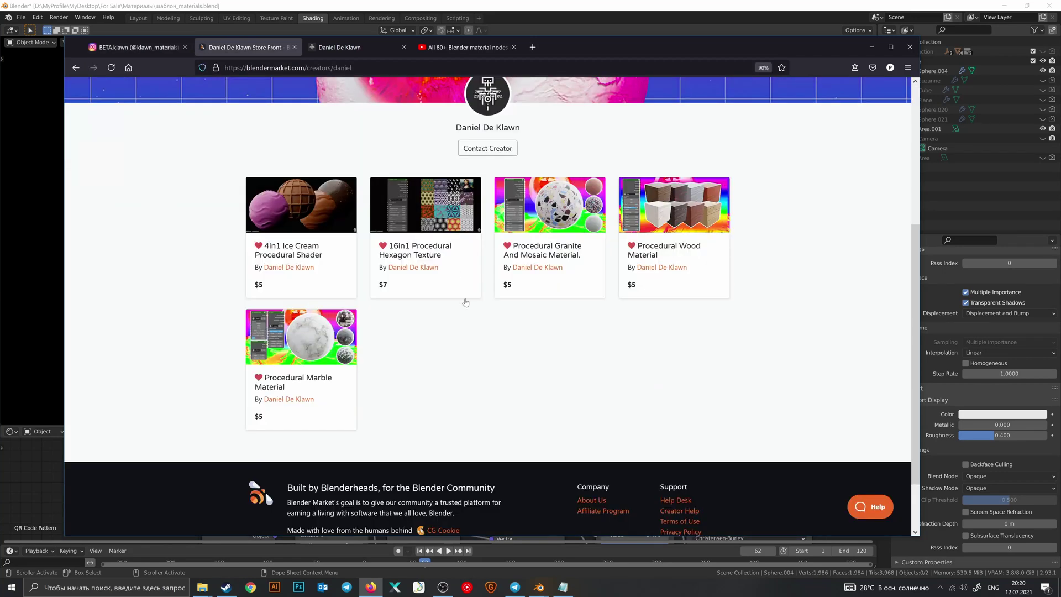
{"action": "scroll", "coordinate": [437, 304], "scroll_direction": "up", "scroll_amount": 2}
- Browse the creator's Gumroad products and view the preview images of the anime repeatable texture
{"action": "left_click", "coordinate": [342, 48]}
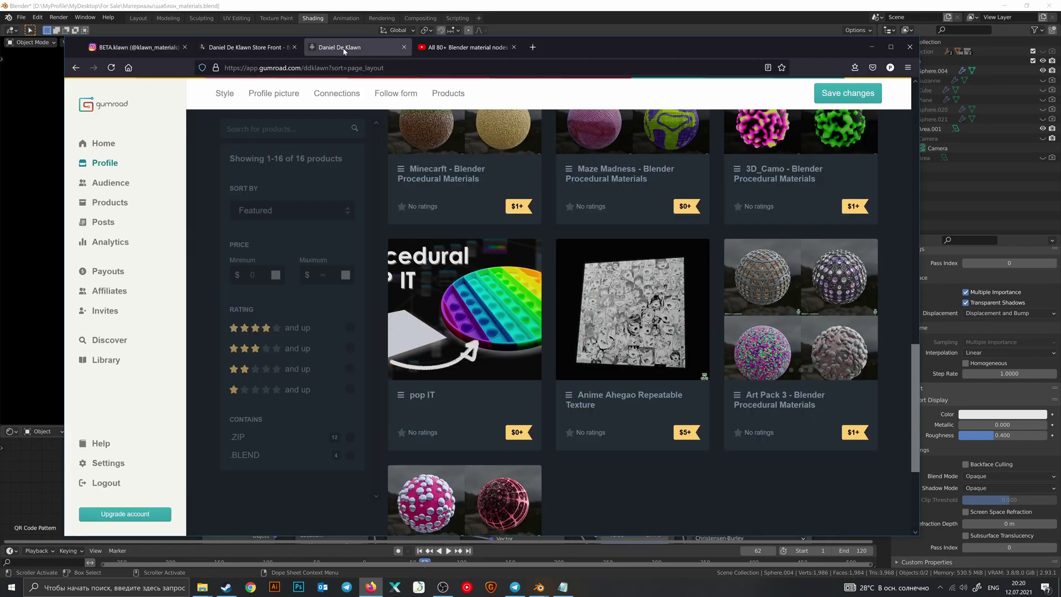
{"action": "scroll", "coordinate": [589, 396], "scroll_direction": "up", "scroll_amount": 11}
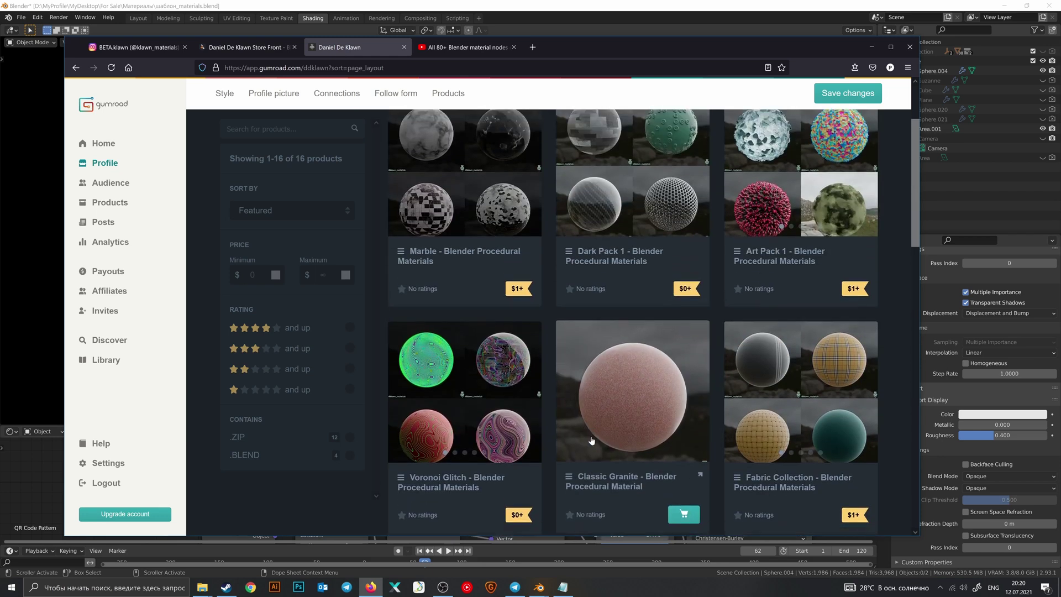
{"action": "scroll", "coordinate": [592, 438], "scroll_direction": "down", "scroll_amount": 9}
{"action": "scroll", "coordinate": [591, 437], "scroll_direction": "down", "scroll_amount": 4}
{"action": "left_click", "coordinate": [593, 348]}
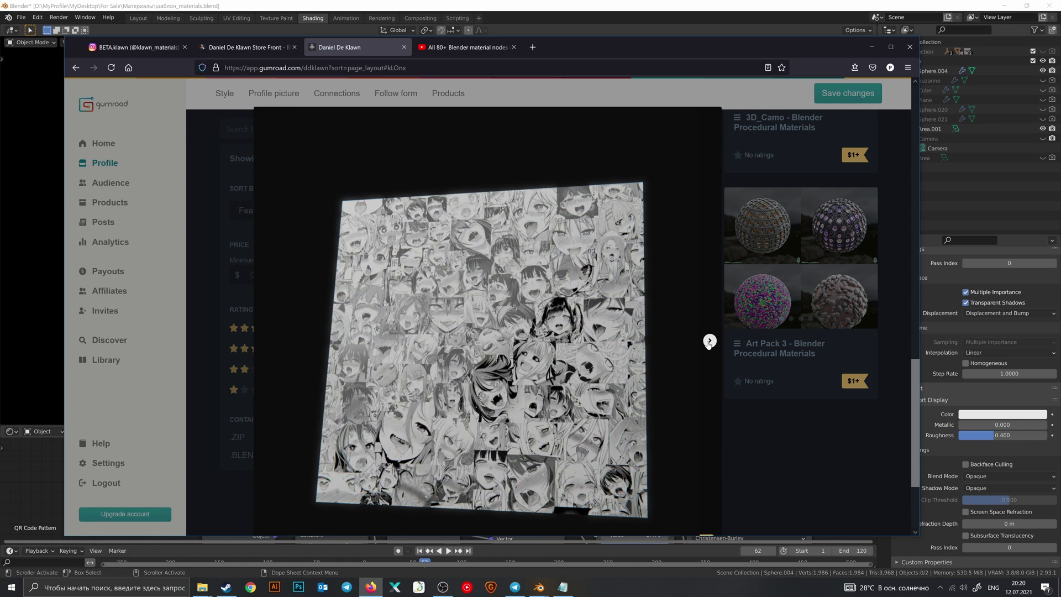
{"action": "left_click", "coordinate": [709, 341]}
- Examine the YouTube page of the video "All 80+ Blender material nodes explained in under 30 minutes"
{"action": "key", "text": "ctrl+Tab"}
{"action": "scroll", "coordinate": [462, 260], "scroll_direction": "down", "scroll_amount": 2}
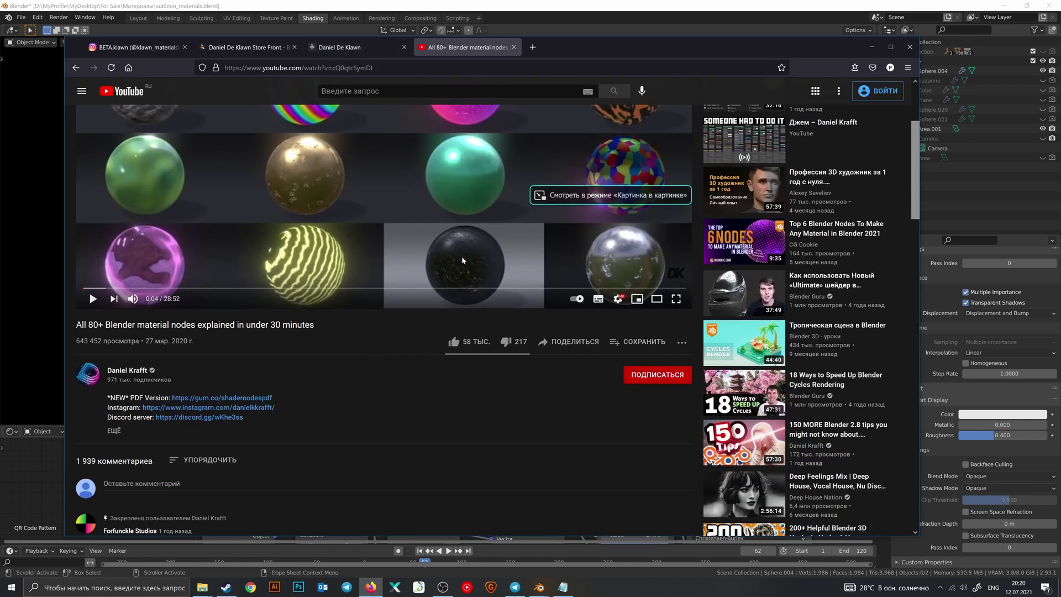
{"action": "scroll", "coordinate": [433, 337], "scroll_direction": "up", "scroll_amount": 3}
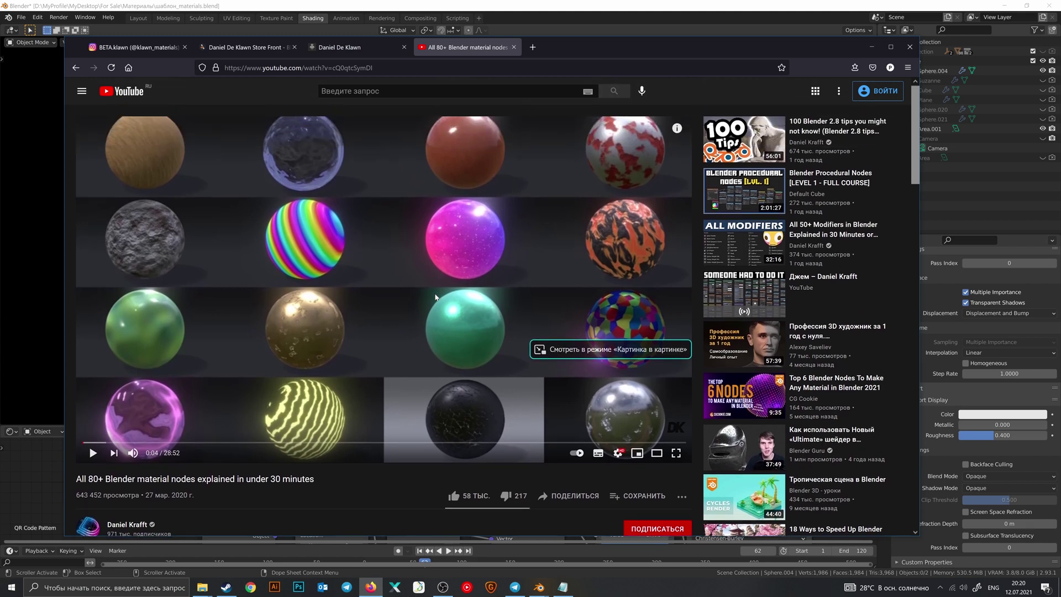
{"action": "scroll", "coordinate": [435, 296], "scroll_direction": "down", "scroll_amount": 3}
{"action": "scroll", "coordinate": [434, 293], "scroll_direction": "up", "scroll_amount": 3}
{"action": "scroll", "coordinate": [465, 321], "scroll_direction": "down", "scroll_amount": 3}
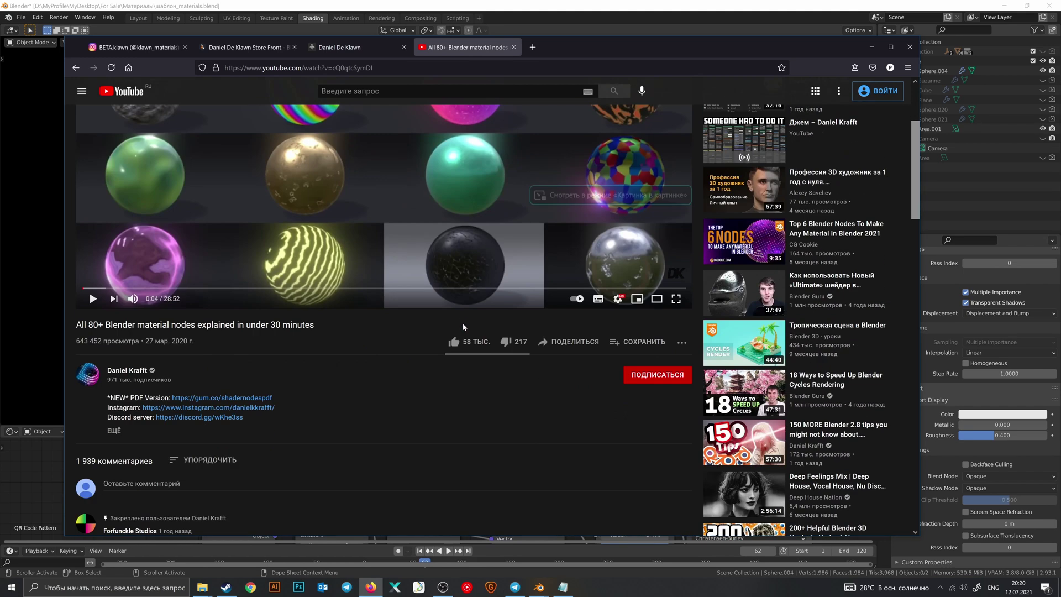
{"action": "scroll", "coordinate": [459, 376], "scroll_direction": "up", "scroll_amount": 3}
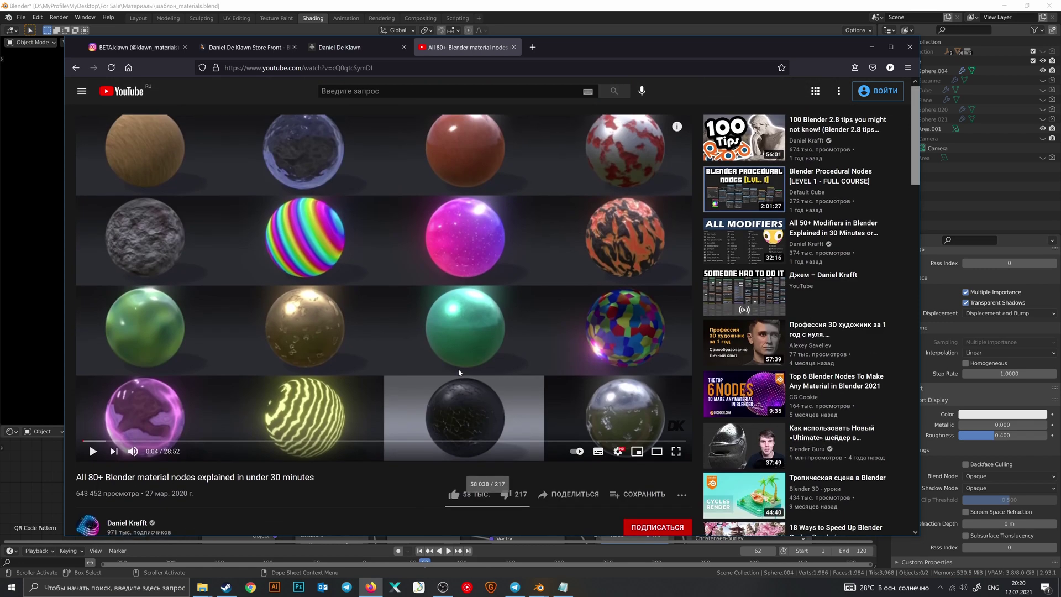
{"action": "scroll", "coordinate": [457, 382], "scroll_direction": "down", "scroll_amount": 5}
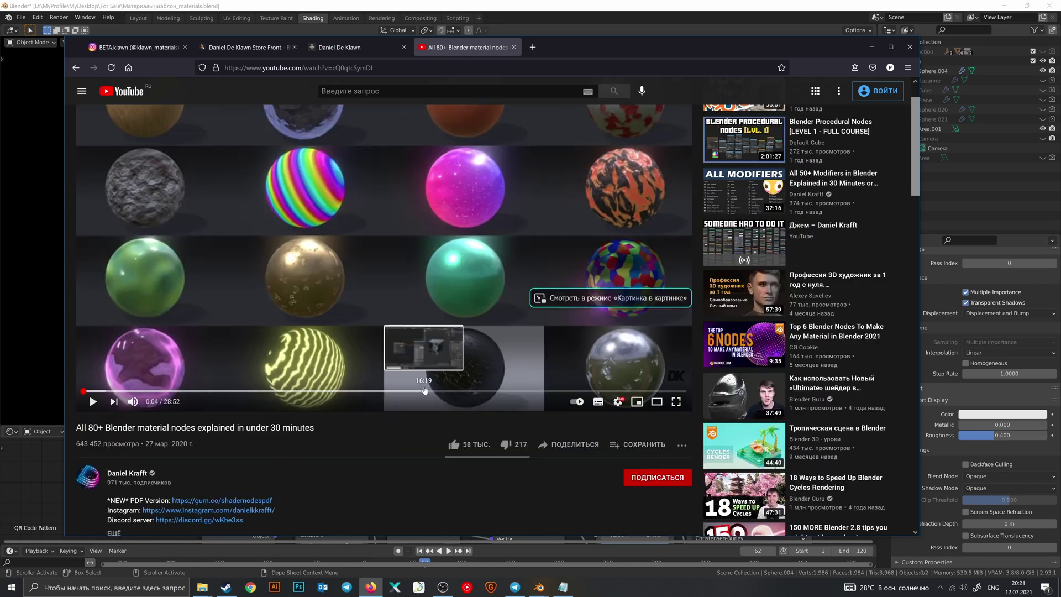
{"action": "scroll", "coordinate": [426, 309], "scroll_direction": "up", "scroll_amount": 5}
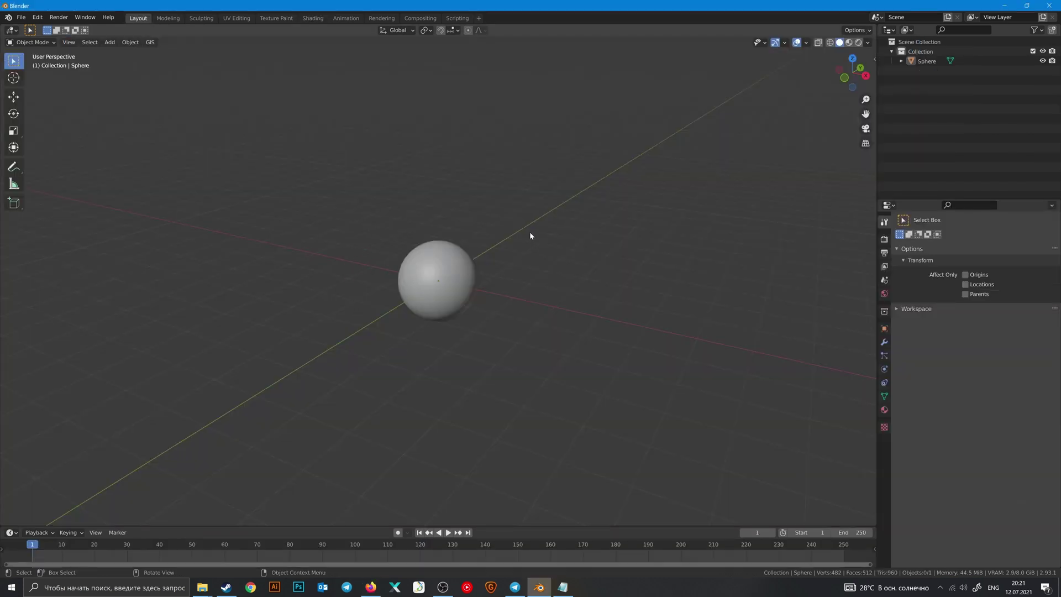
- Bring pro_hexagon.blend from the Pro folder into the Blender sphere scene using the Append option
{"action": "middle_click_drag", "start_coordinate": [529, 234], "coordinate": [473, 270]}
{"action": "scroll", "coordinate": [425, 303], "scroll_direction": "up", "scroll_amount": 2}
{"action": "key", "text": "alt+Tab"}
{"action": "left_click_drag", "start_coordinate": [441, 250], "coordinate": [259, 285]}
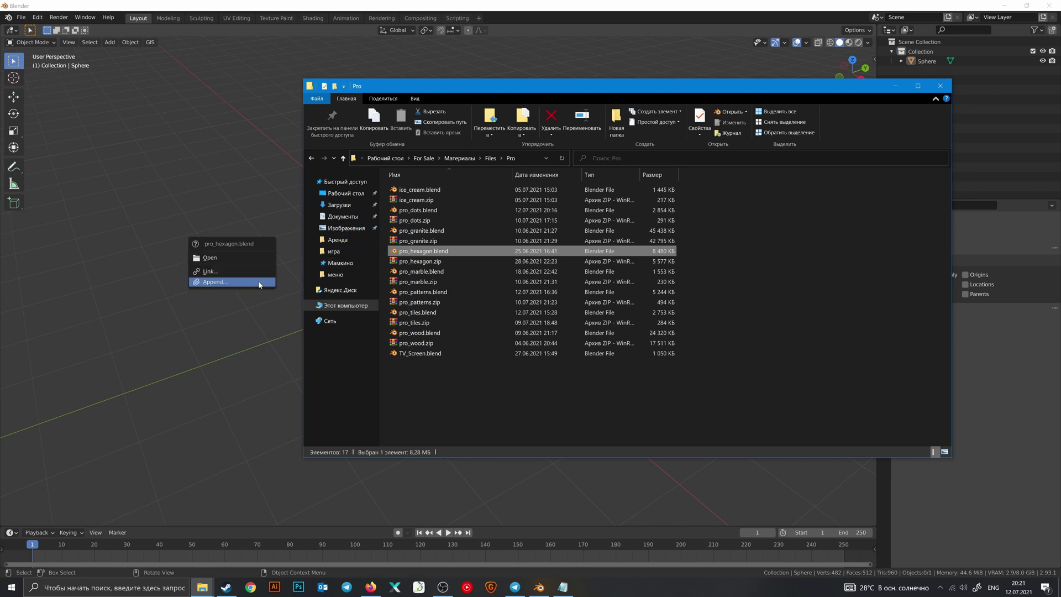
{"action": "left_click", "coordinate": [221, 283]}
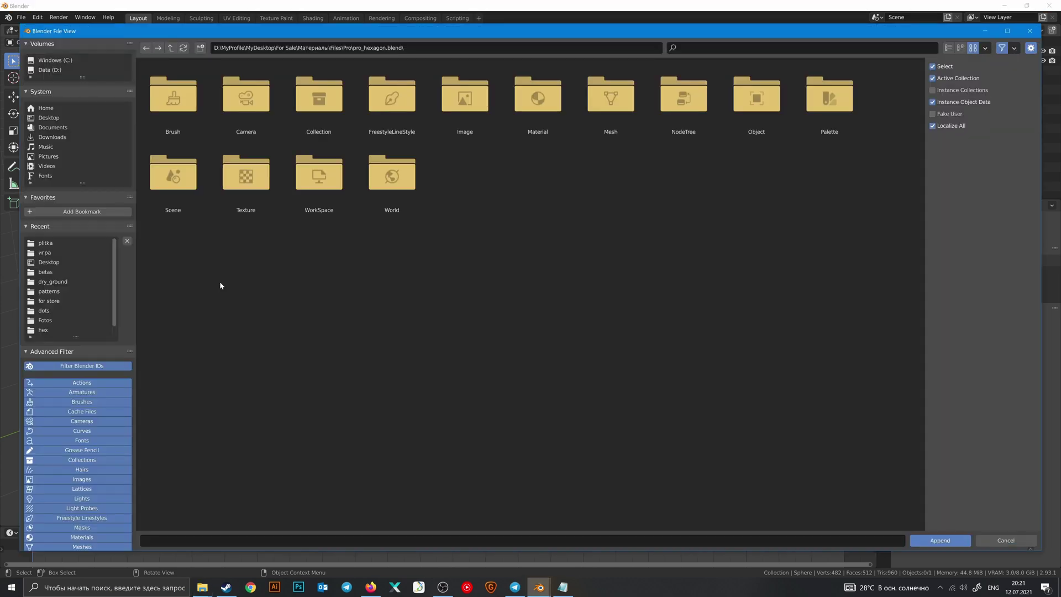
- Check the file's Material contents and append the Hex node group from its NodeTree folder
{"action": "double_click", "coordinate": [538, 103]}
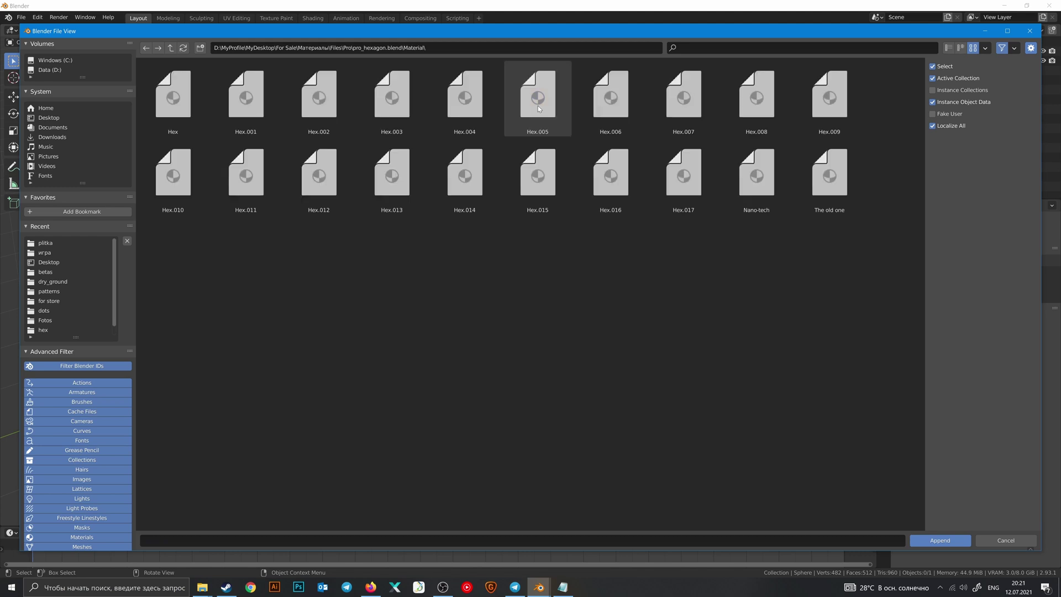
{"action": "left_click", "coordinate": [170, 48]}
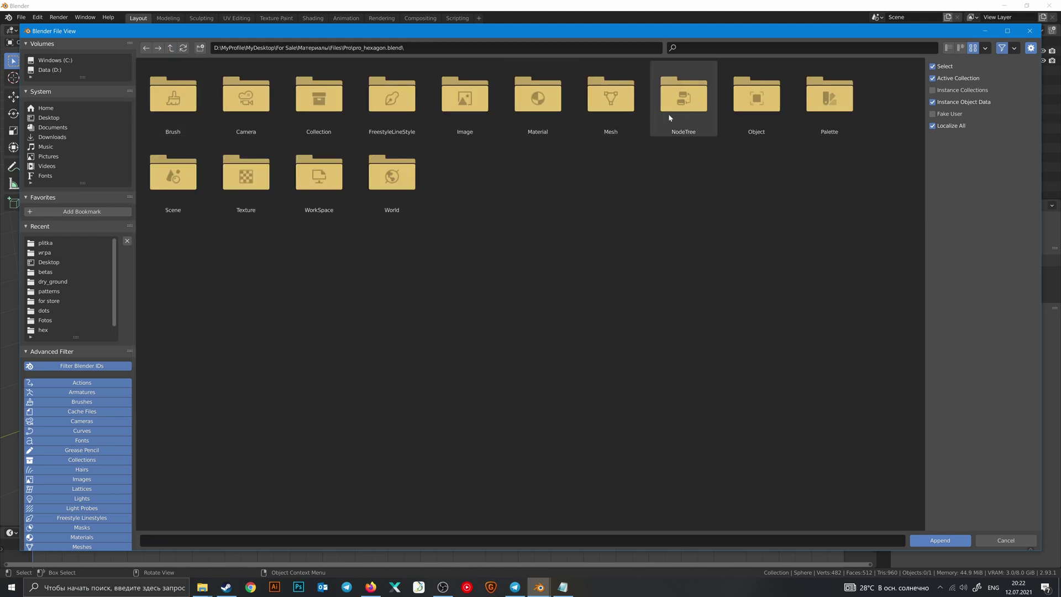
{"action": "left_click", "coordinate": [683, 111]}
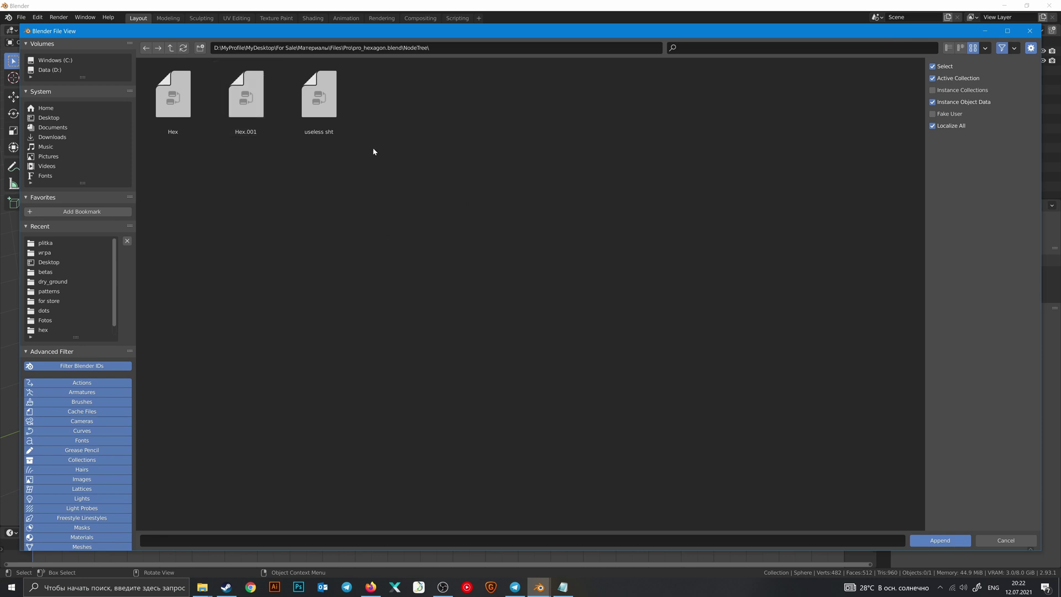
{"action": "double_click", "coordinate": [176, 91]}
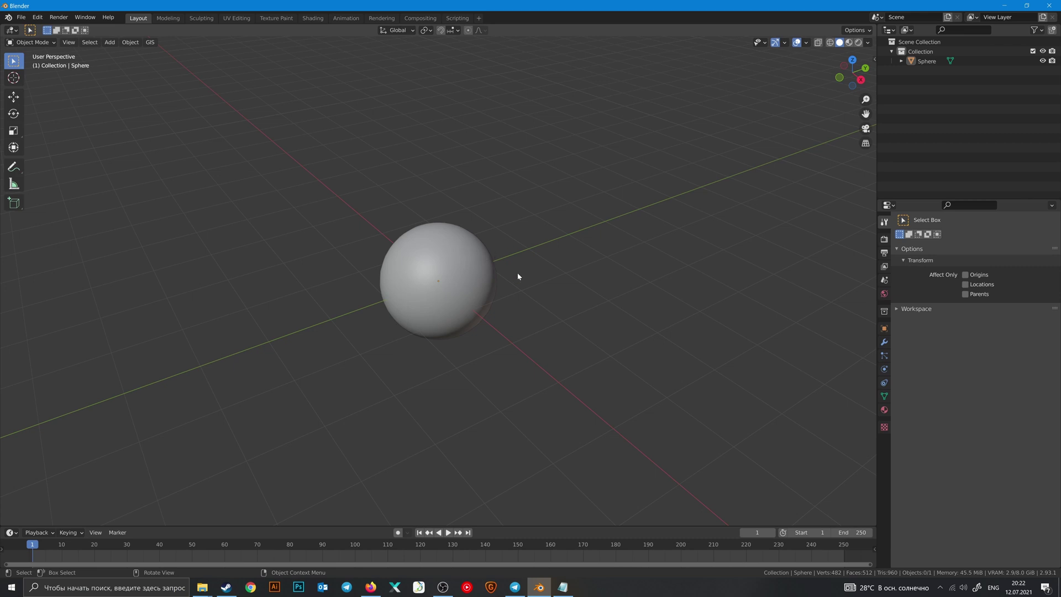
- Show the add-ons in Blender's preferences and search them for "node"
{"action": "middle_click_drag", "start_coordinate": [518, 277], "coordinate": [522, 233]}
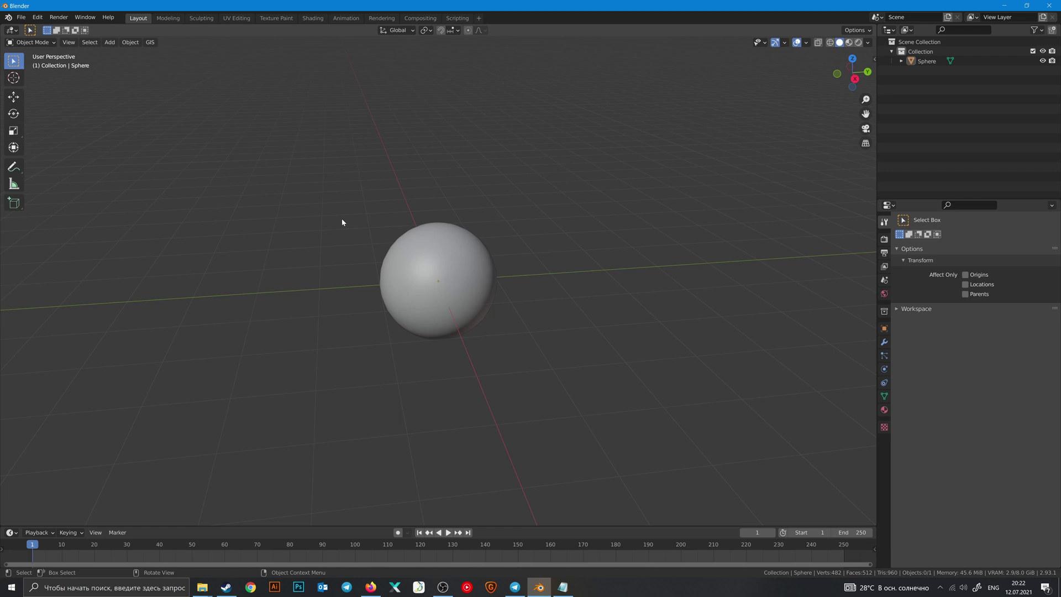
{"action": "middle_click_drag", "start_coordinate": [341, 222], "coordinate": [363, 219]}
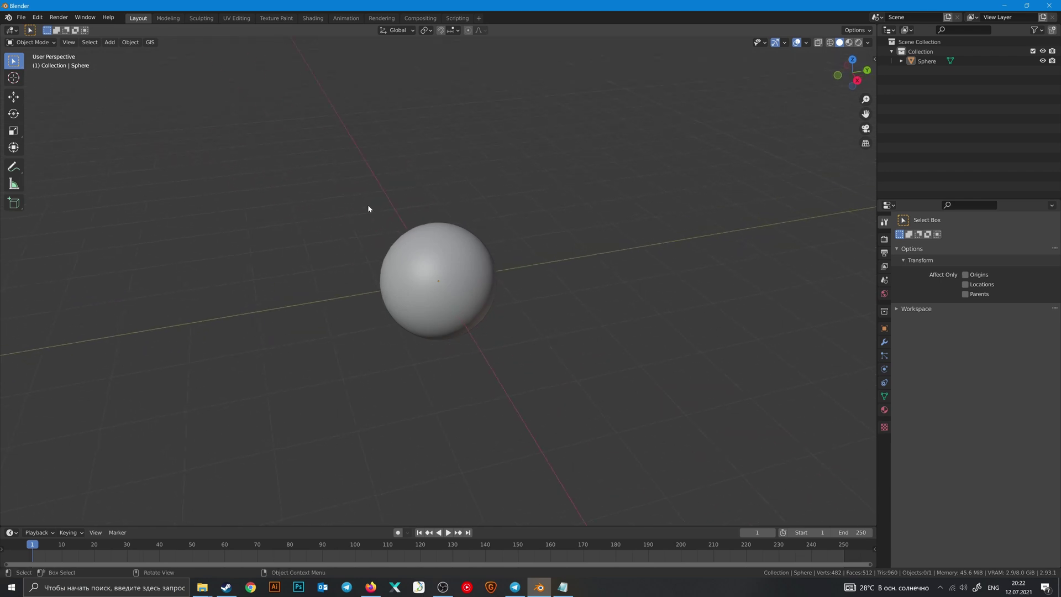
{"action": "left_click", "coordinate": [38, 17]}
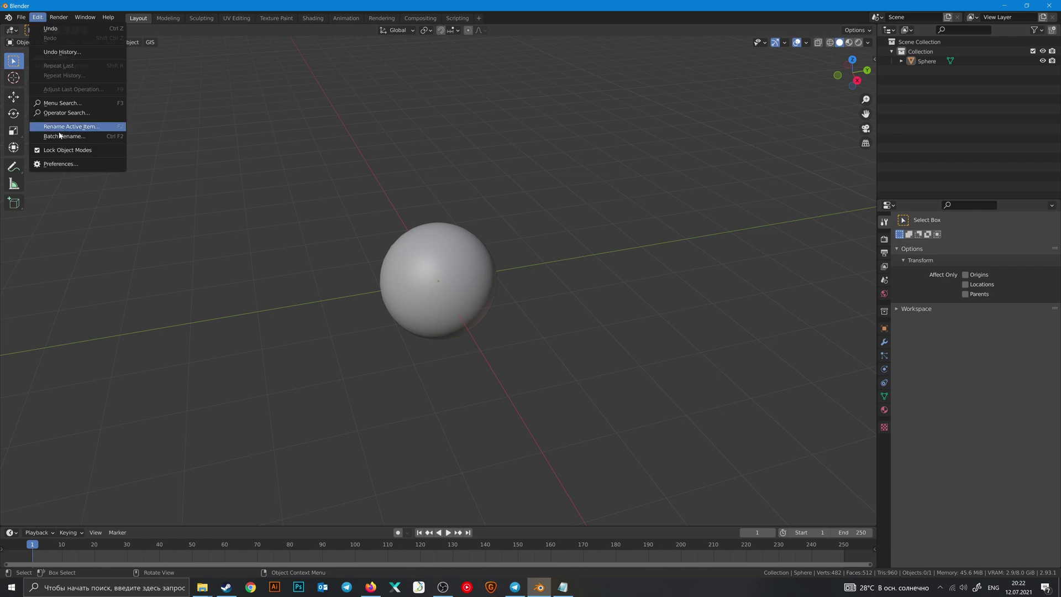
{"action": "left_click", "coordinate": [67, 164]}
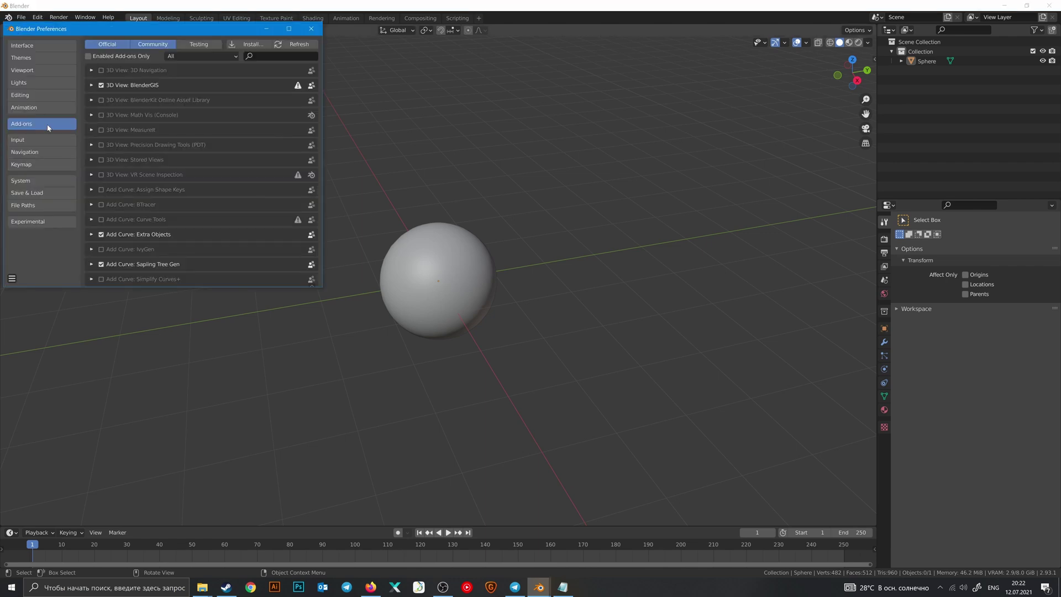
{"action": "type", "text": "node"}
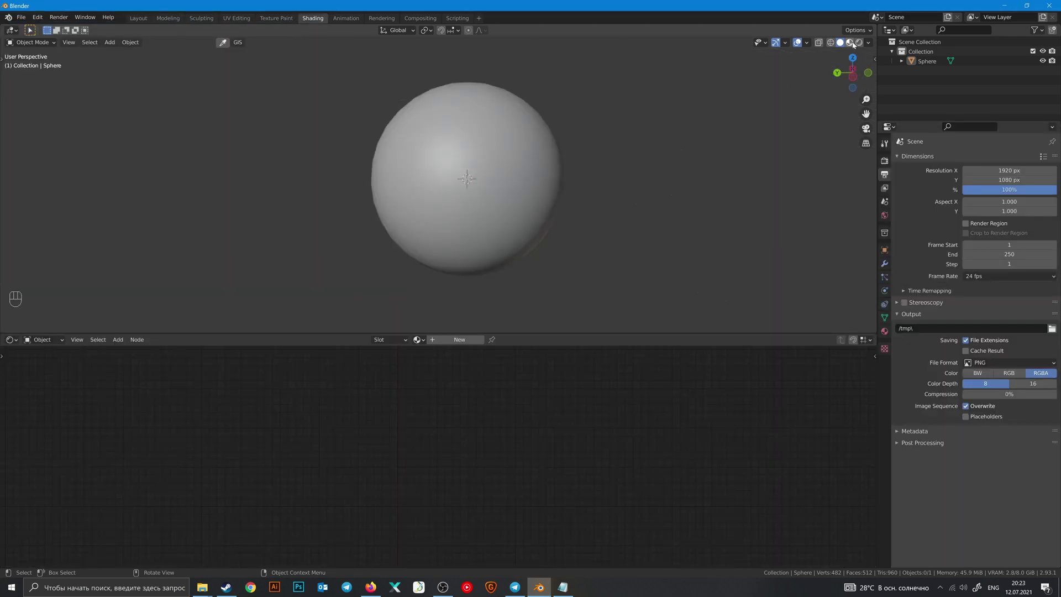
- Give the sphere a new material in Material Preview shading with the viewport overlays hidden
{"action": "left_click", "coordinate": [849, 43]}
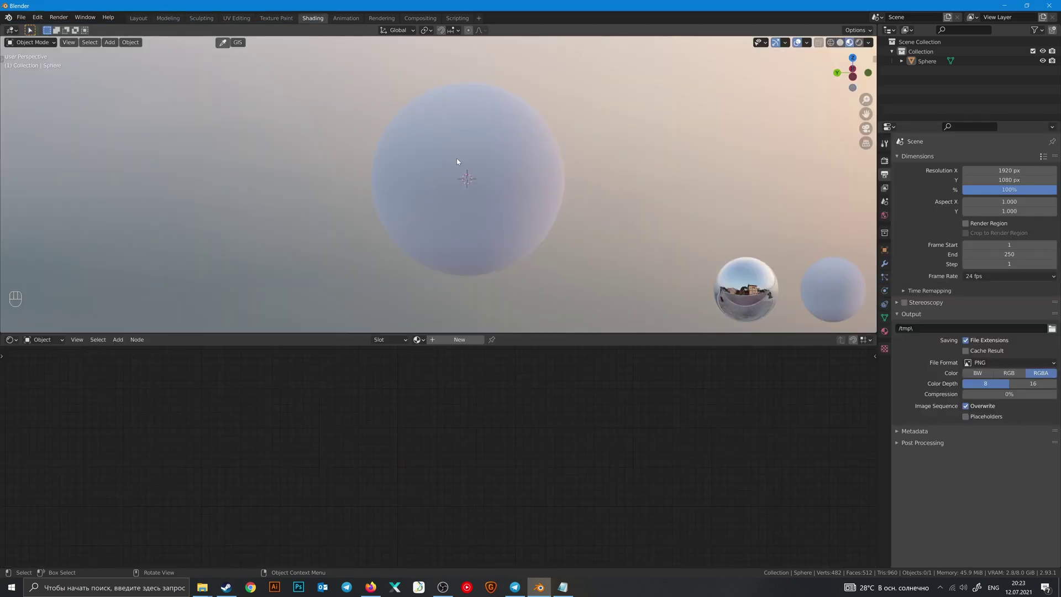
{"action": "left_click", "coordinate": [456, 159]}
{"action": "left_click", "coordinate": [458, 340]}
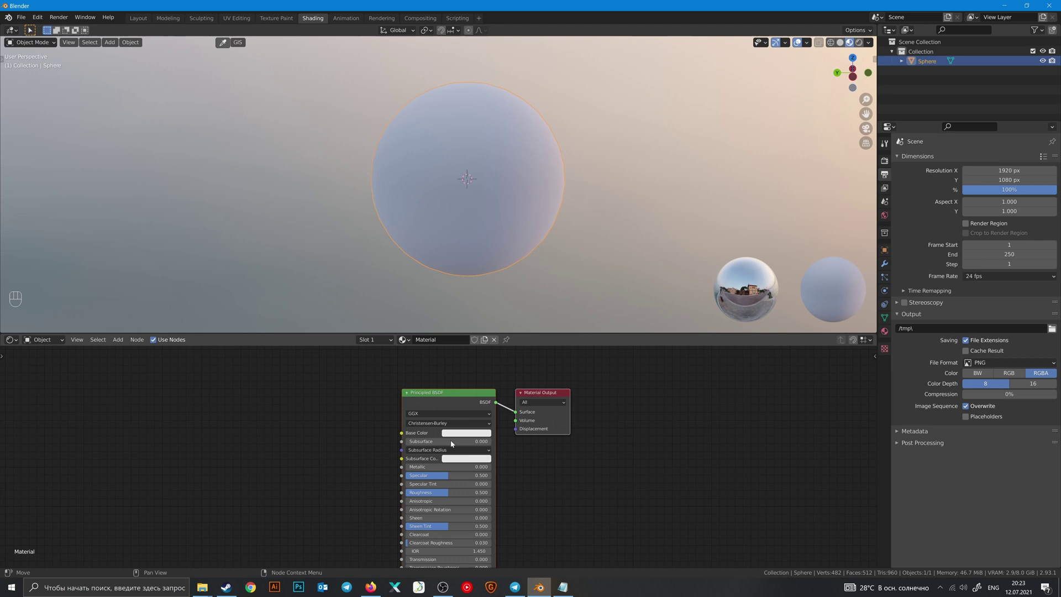
{"action": "left_click", "coordinate": [796, 43]}
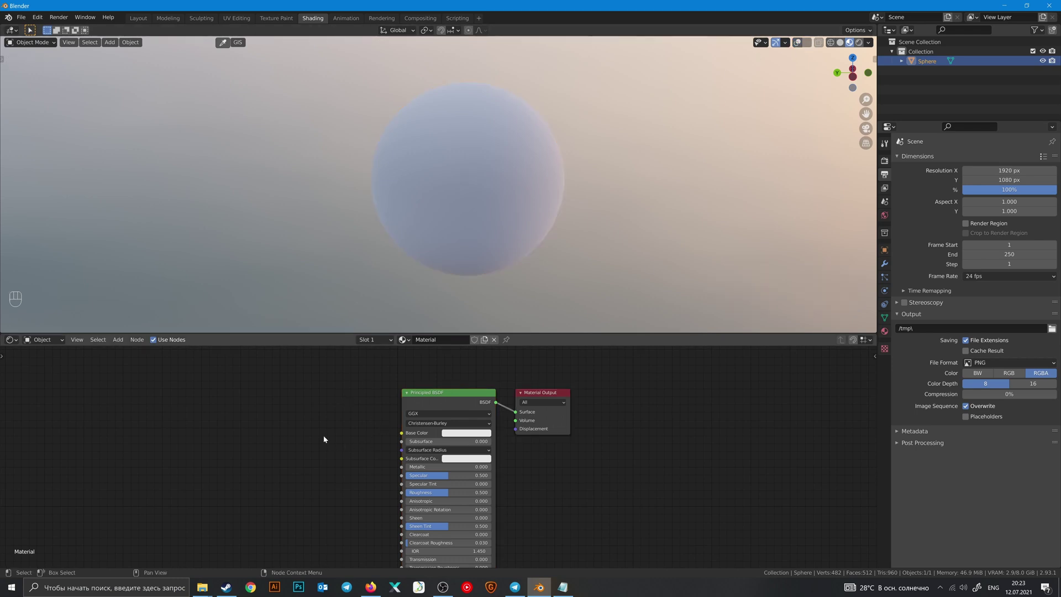
- Add a Node Wrangler texture setup with Image Texture, Mapping and Texture Coordinate nodes to the Principled BSDF, and delete all three
{"action": "middle_click_drag", "start_coordinate": [444, 401], "coordinate": [584, 386]}
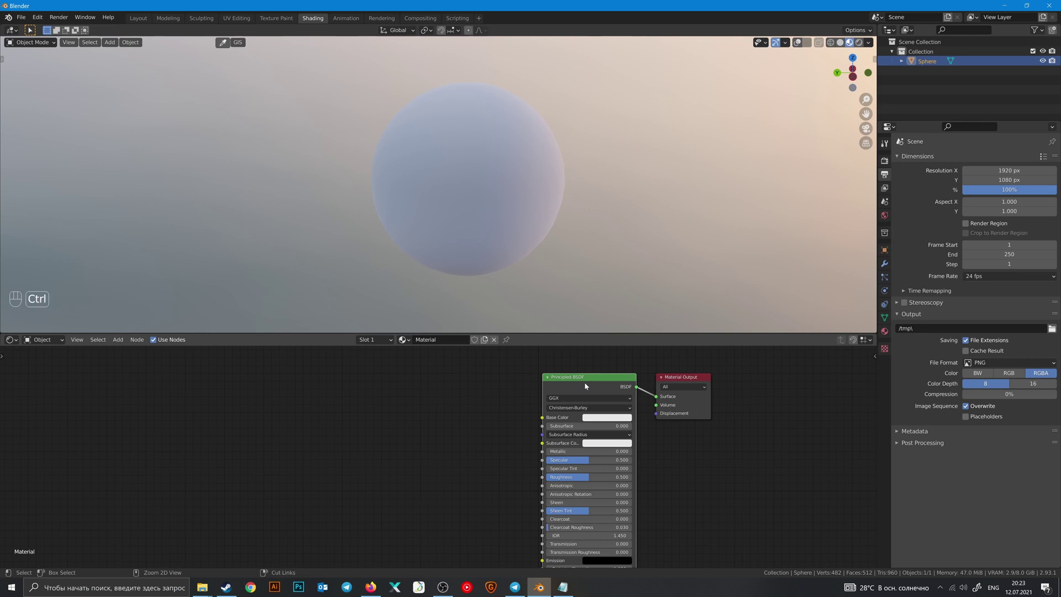
{"action": "key", "text": "ctrl+t"}
{"action": "middle_click_drag", "start_coordinate": [488, 445], "coordinate": [535, 389]}
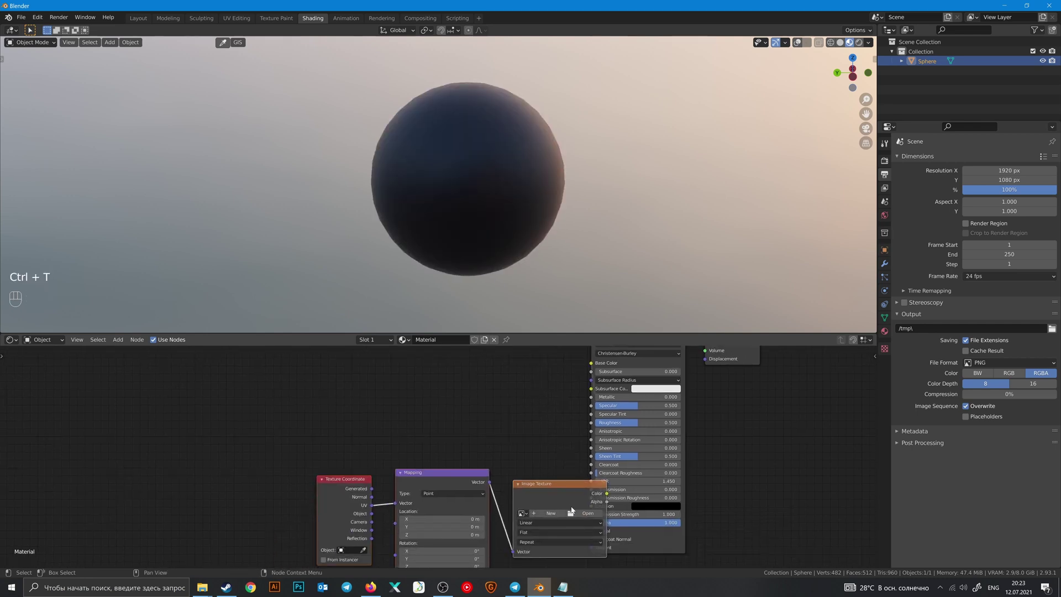
{"action": "key", "text": "g"}
{"action": "left_click", "coordinate": [505, 399]}
{"action": "middle_click_drag", "start_coordinate": [484, 360], "coordinate": [525, 380], "text": "shift"}
{"action": "scroll", "coordinate": [484, 417], "scroll_direction": "up", "scroll_amount": 4}
{"action": "scroll", "coordinate": [514, 396], "scroll_direction": "down", "scroll_amount": 4}
{"action": "scroll", "coordinate": [525, 381], "scroll_direction": "down", "scroll_amount": 1}
{"action": "left_click_drag", "start_coordinate": [547, 522], "coordinate": [262, 413]}
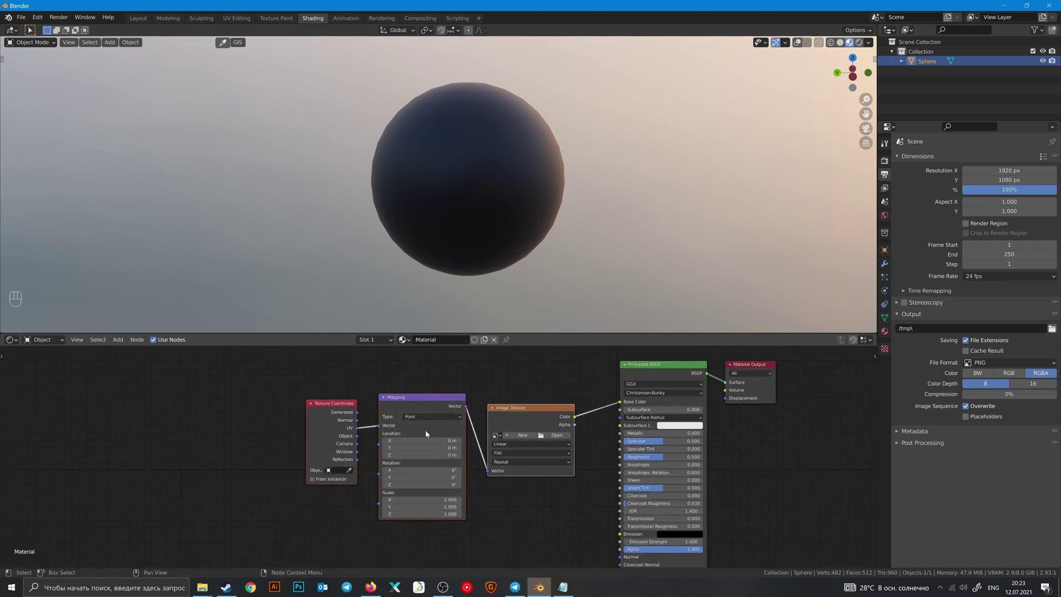
{"action": "key", "text": "x"}
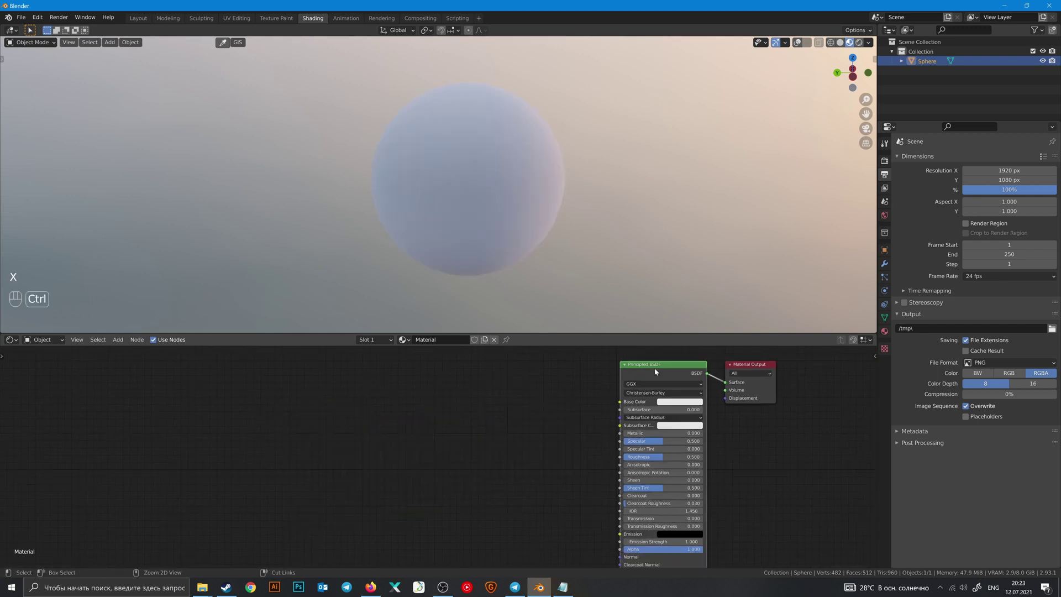
- Build a Principled Texture Setup from all six large_floor_tiles images in the plitka folder and reposition its Displacement node
{"action": "key", "text": "ctrl+shift+t"}
{"action": "left_click_drag", "start_coordinate": [564, 236], "coordinate": [175, 95]}
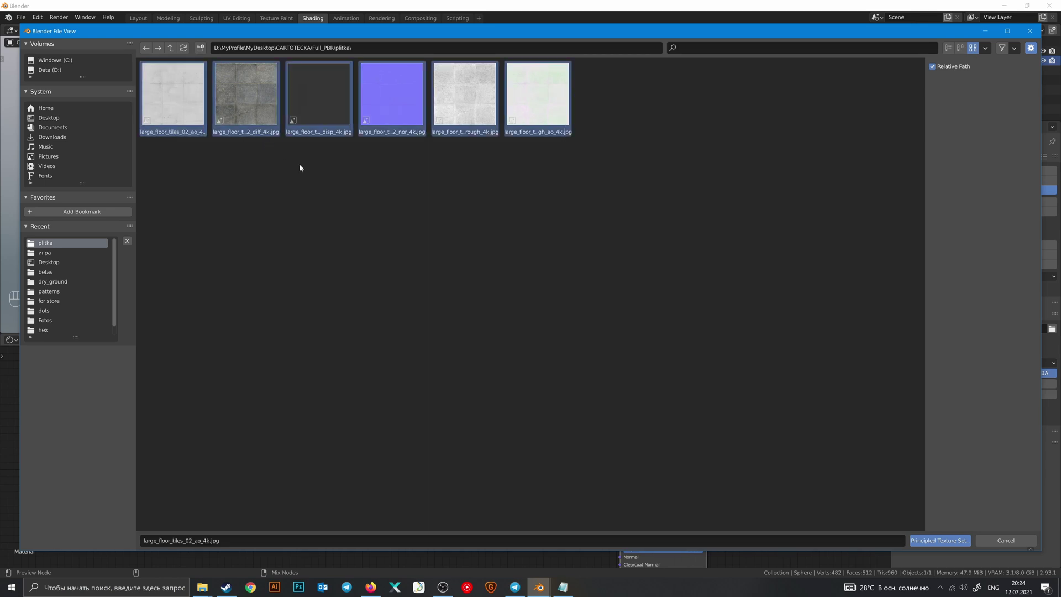
{"action": "left_click", "coordinate": [939, 540]}
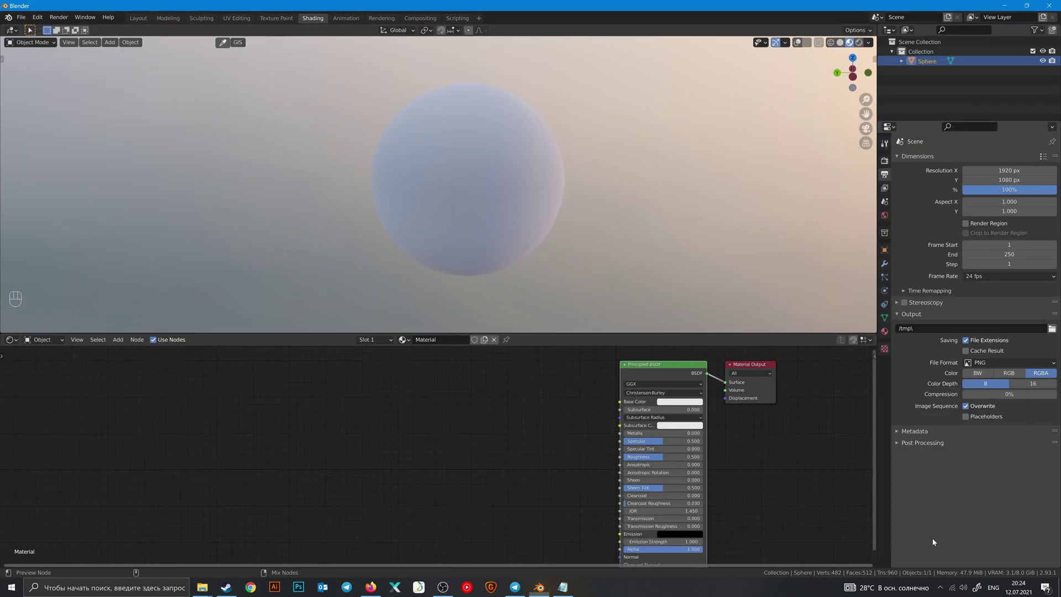
{"action": "left_click", "coordinate": [555, 412]}
{"action": "scroll", "coordinate": [554, 412], "scroll_direction": "down", "scroll_amount": 3}
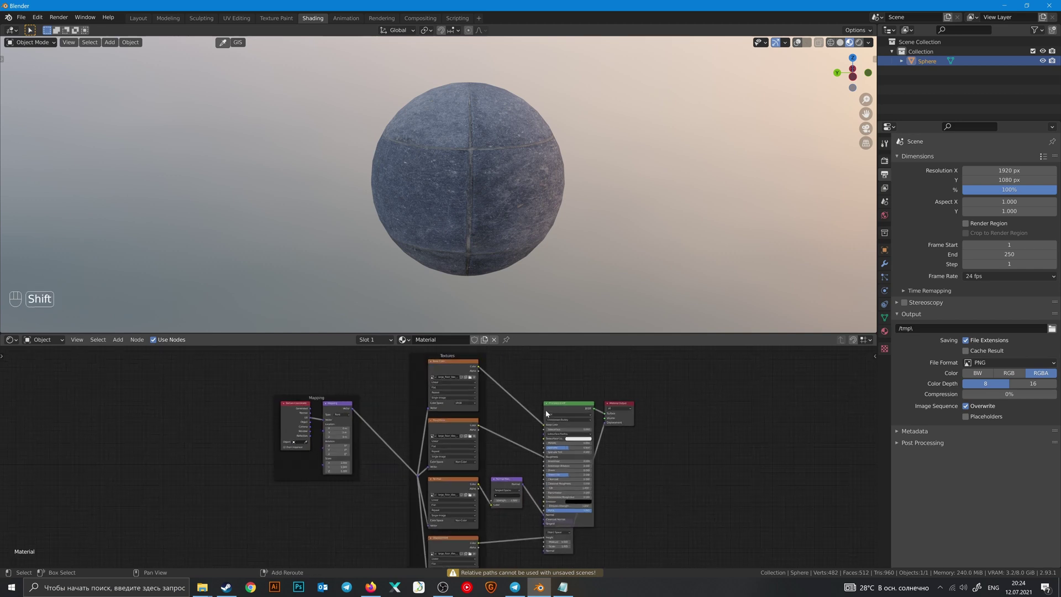
{"action": "middle_click_drag", "start_coordinate": [517, 416], "coordinate": [549, 368], "text": "shift"}
{"action": "scroll", "coordinate": [559, 403], "scroll_direction": "up", "scroll_amount": 3}
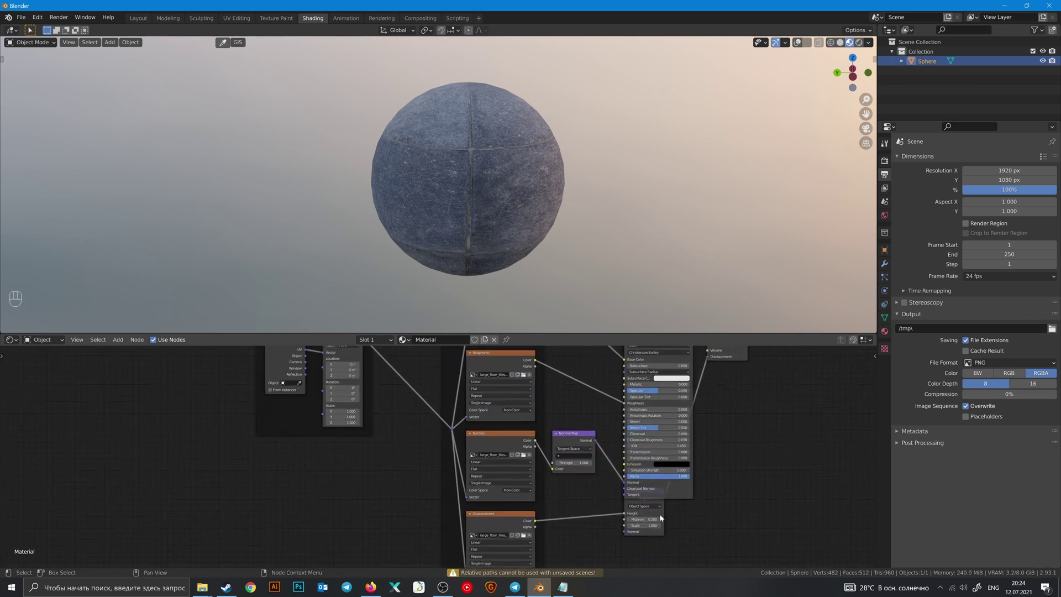
{"action": "left_click_drag", "start_coordinate": [657, 549], "coordinate": [663, 525]}
{"action": "key", "text": "ctrl+z"}
{"action": "key", "text": "ctrl+z"}
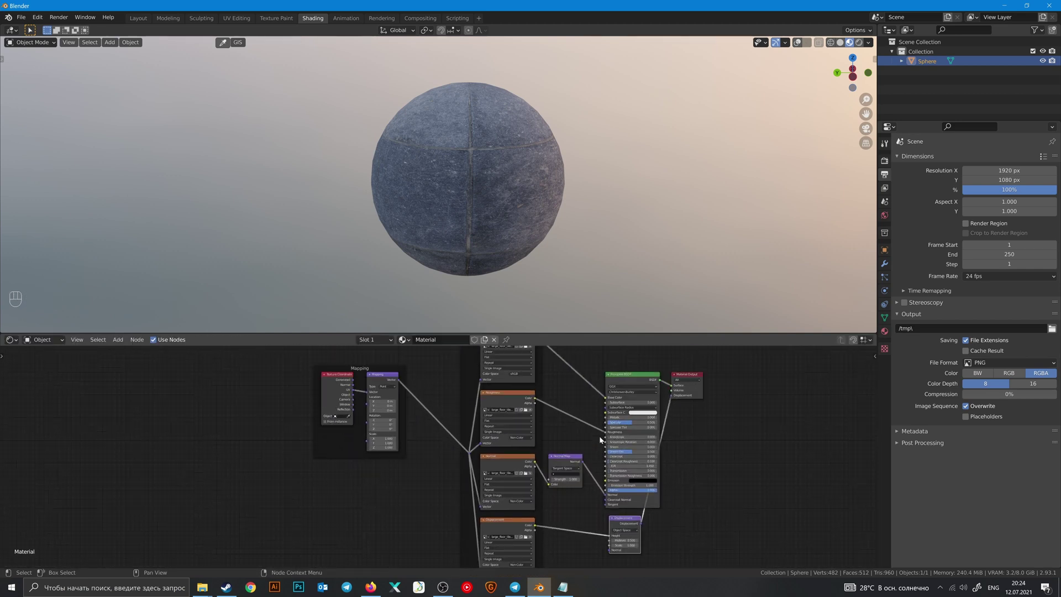
- Add a texture setup to the Principled BSDF, move it clear of the shader, and delete only the Image Texture node
{"action": "key", "text": "ctrl+t"}
{"action": "left_click_drag", "start_coordinate": [490, 477], "coordinate": [609, 545]}
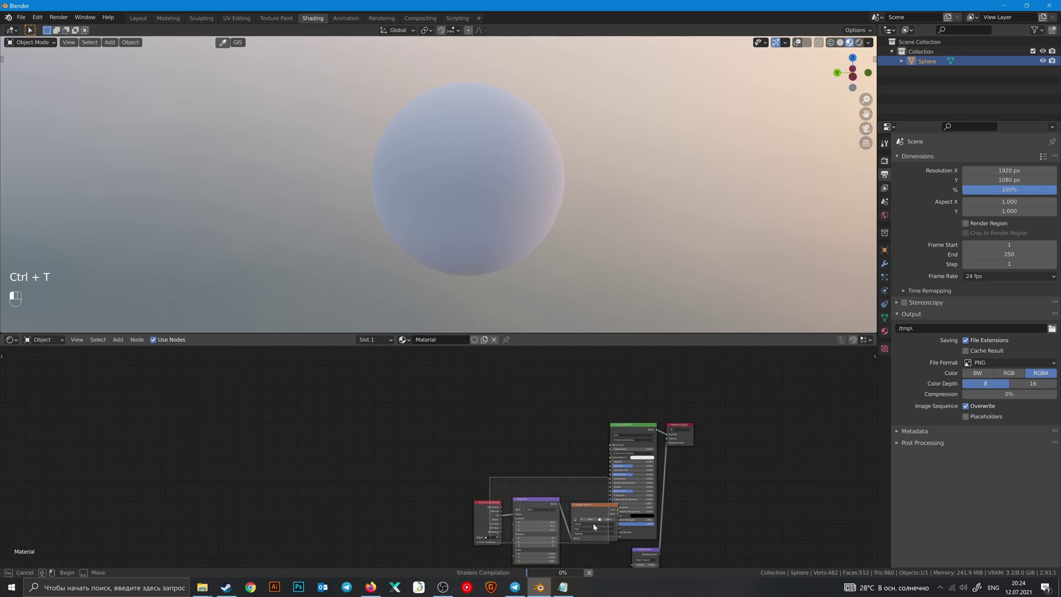
{"action": "key", "text": "g"}
{"action": "left_click", "coordinate": [445, 472]}
{"action": "scroll", "coordinate": [449, 468], "scroll_direction": "up", "scroll_amount": 3}
{"action": "key", "text": "x"}
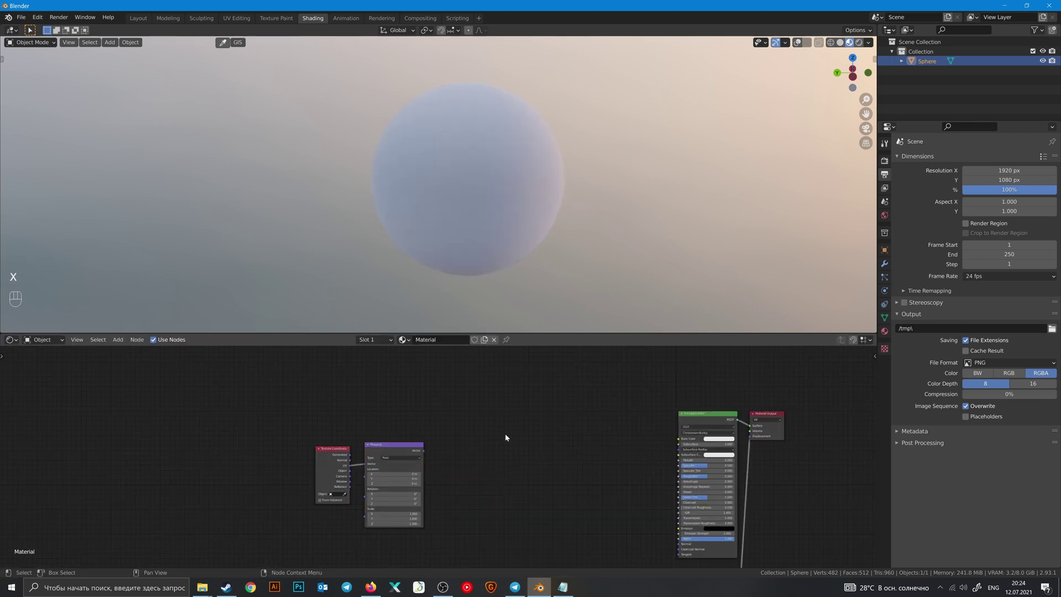
- Add the Hex node group between the Mapping node and the Principled BSDF
{"action": "key", "text": "shift+a"}
{"action": "left_click", "coordinate": [497, 413]}
{"action": "type", "text": "hex"}
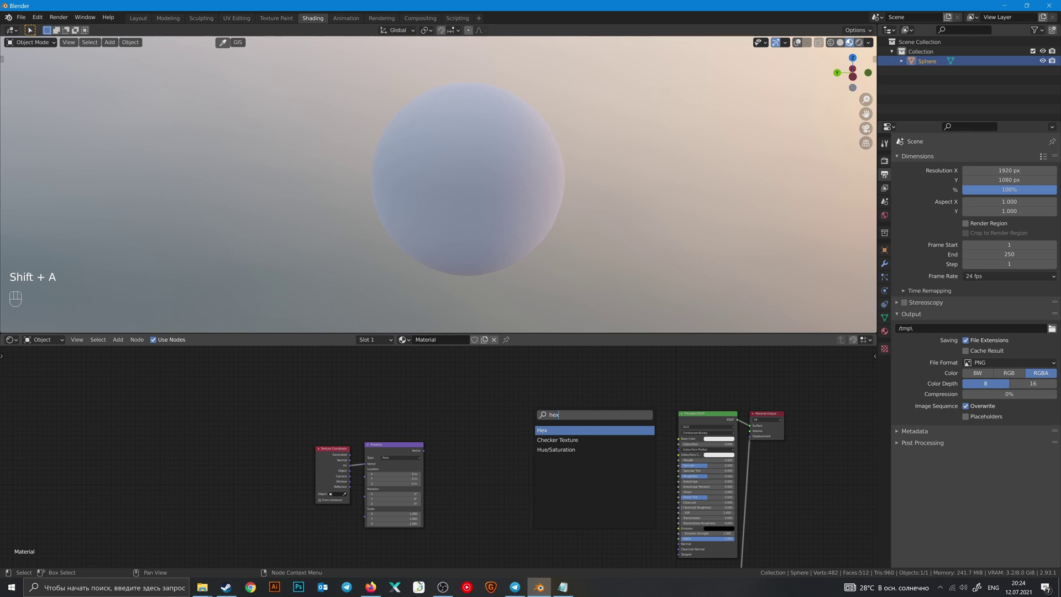
{"action": "key", "text": "Return"}
{"action": "left_click", "coordinate": [520, 410]}
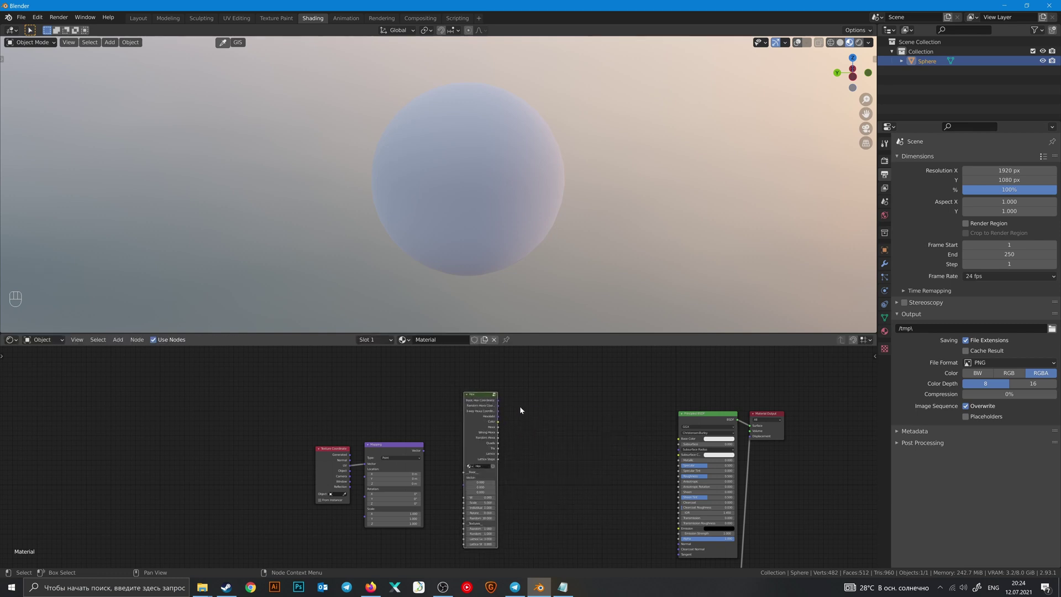
{"action": "left_click_drag", "start_coordinate": [499, 475], "coordinate": [519, 475]}
- Connect the Mapping node's output to the Hex node's Vector input using Lazy Connect
{"action": "scroll", "coordinate": [452, 472], "scroll_direction": "up", "scroll_amount": 4}
{"action": "middle_click_drag", "start_coordinate": [448, 447], "coordinate": [406, 422], "text": "shift"}
{"action": "scroll", "coordinate": [406, 422], "scroll_direction": "up", "scroll_amount": 1}
{"action": "right_click_drag", "start_coordinate": [368, 424], "coordinate": [459, 470], "text": "alt"}
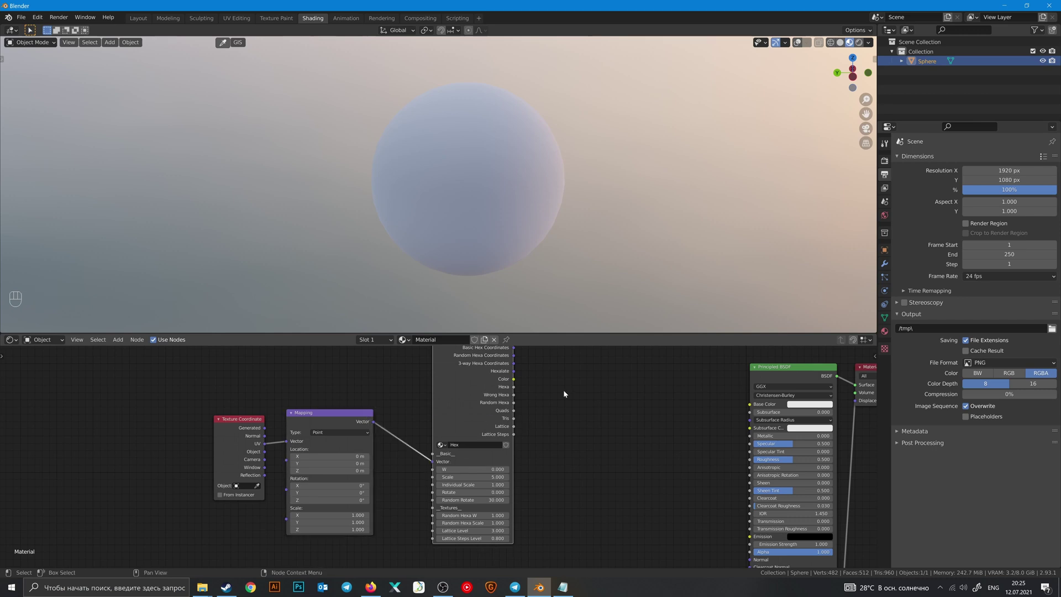
{"action": "middle_click_drag", "start_coordinate": [514, 390], "coordinate": [483, 439]}
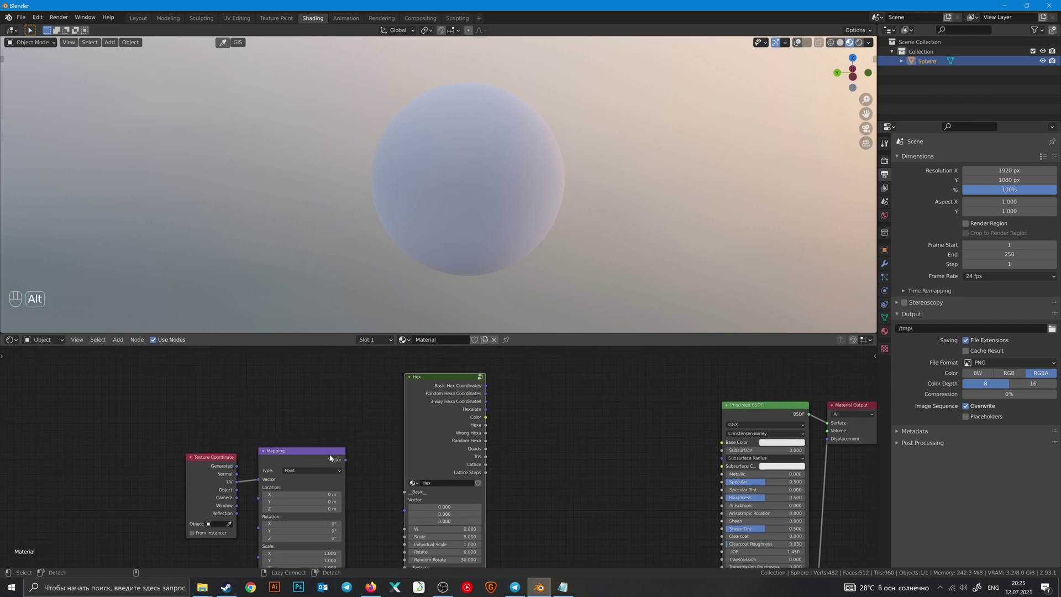
{"action": "left_click_drag", "start_coordinate": [330, 457], "coordinate": [467, 478], "text": "alt"}
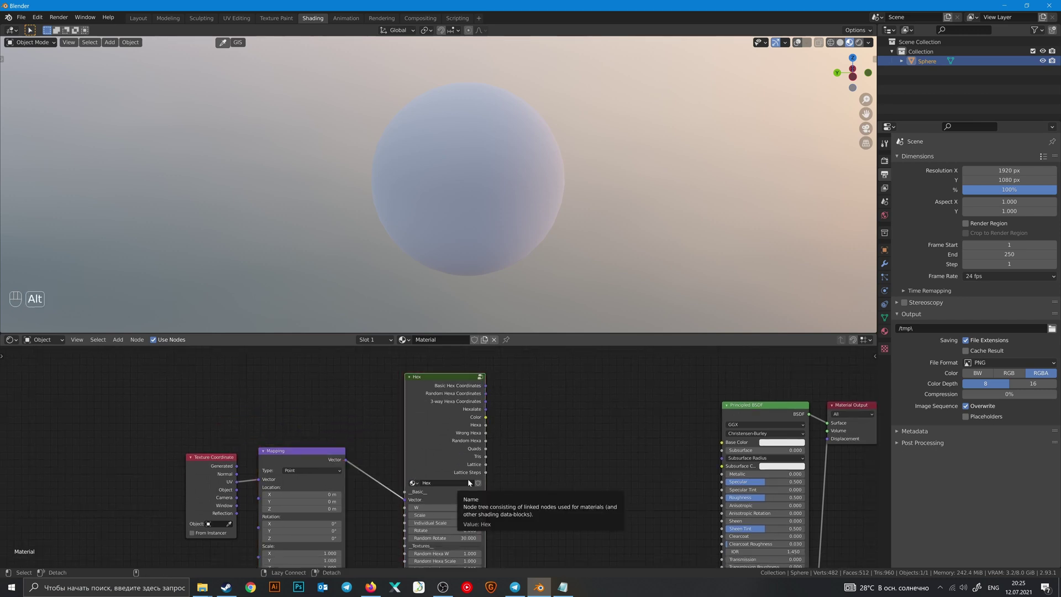
- Try detaching the Mapping node from the chain, then deleting it with its links preserved, and undo both changes
{"action": "middle_click_drag", "start_coordinate": [358, 419], "coordinate": [444, 392], "text": "shift"}
{"action": "scroll", "coordinate": [481, 405], "scroll_direction": "up", "scroll_amount": 1}
{"action": "left_click_drag", "start_coordinate": [404, 402], "coordinate": [411, 477]}
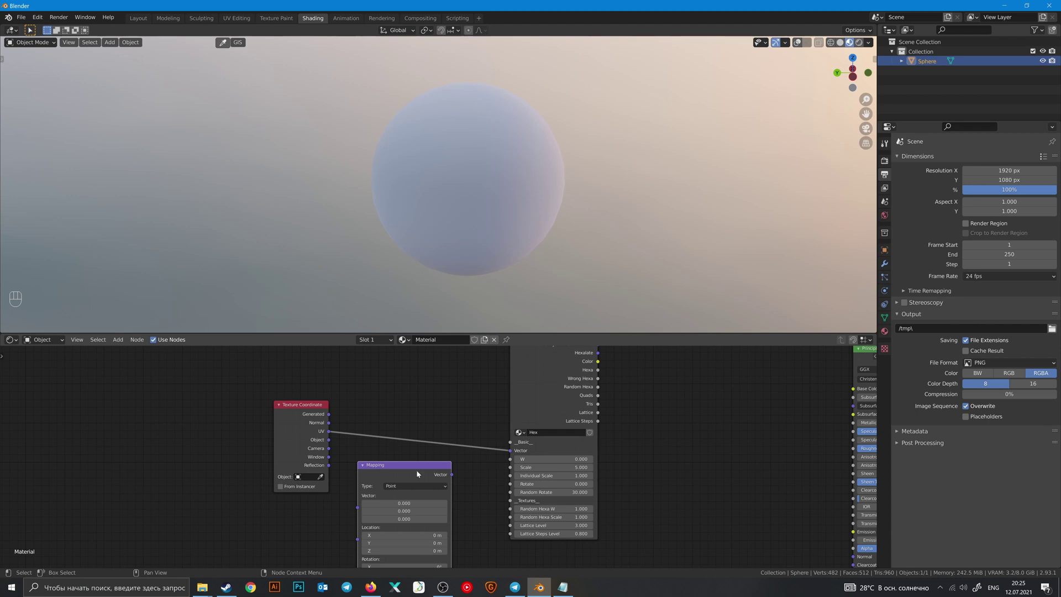
{"action": "key", "text": "ctrl+z"}
{"action": "key", "text": "ctrl+z"}
{"action": "key", "text": "ctrl+z"}
{"action": "key", "text": "ctrl+x"}
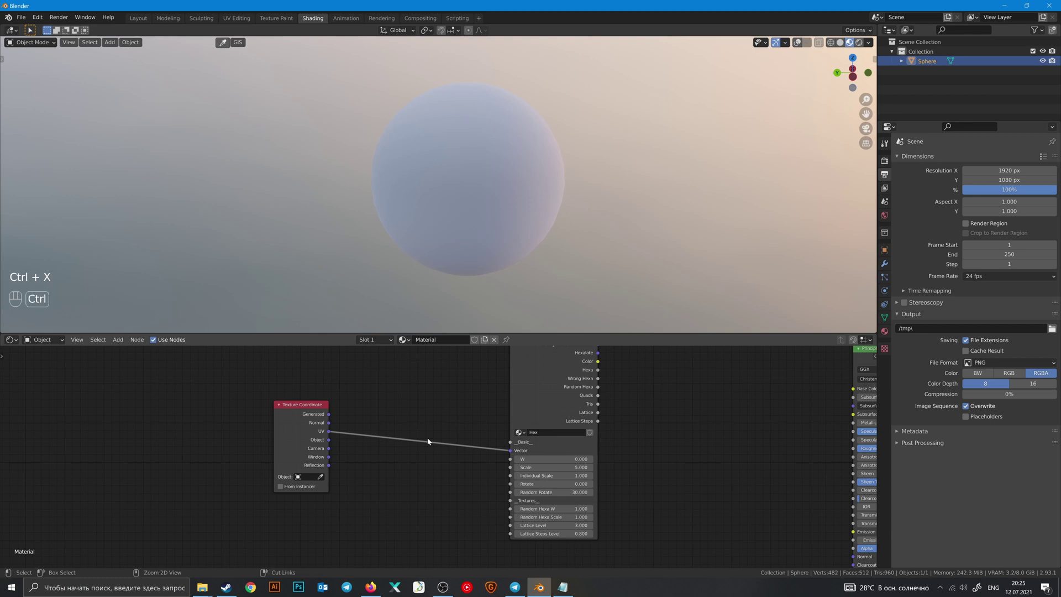
{"action": "key", "text": "ctrl+z"}
- Switch the Mapping node to a Vector Math node and set its operation to Multiply
{"action": "key", "text": "shift+s"}
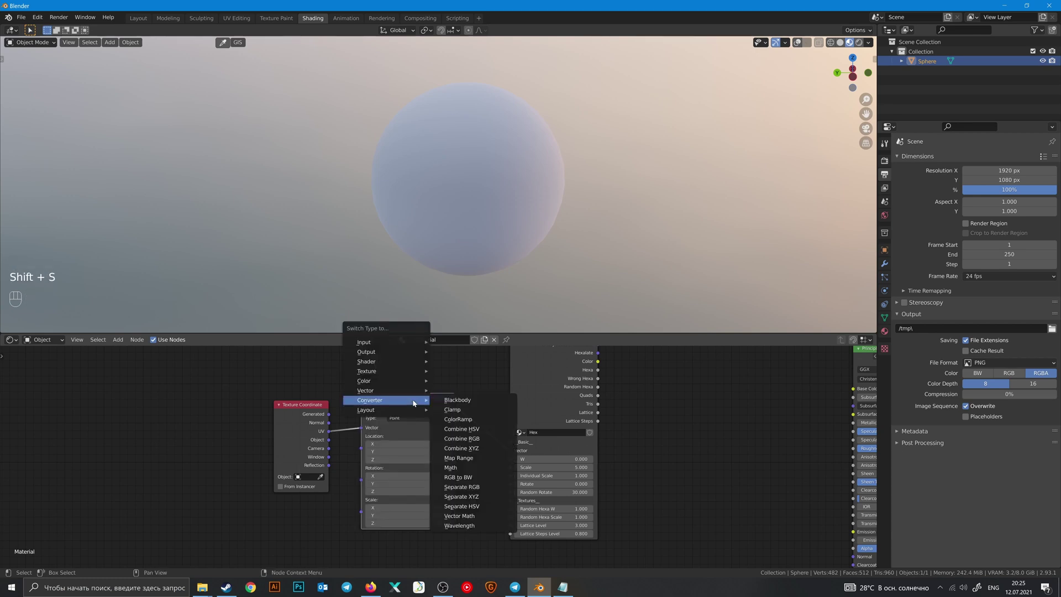
{"action": "left_click", "coordinate": [462, 516]}
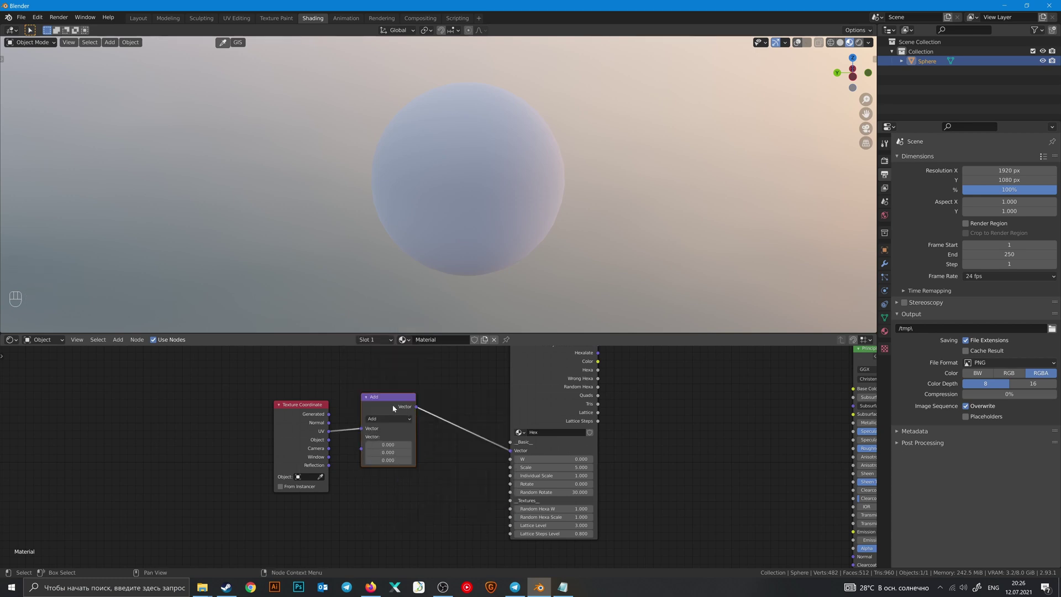
{"action": "scroll", "coordinate": [393, 408], "scroll_direction": "up", "scroll_amount": 1}
{"action": "left_click", "coordinate": [409, 422]}
{"action": "left_click", "coordinate": [418, 436]}
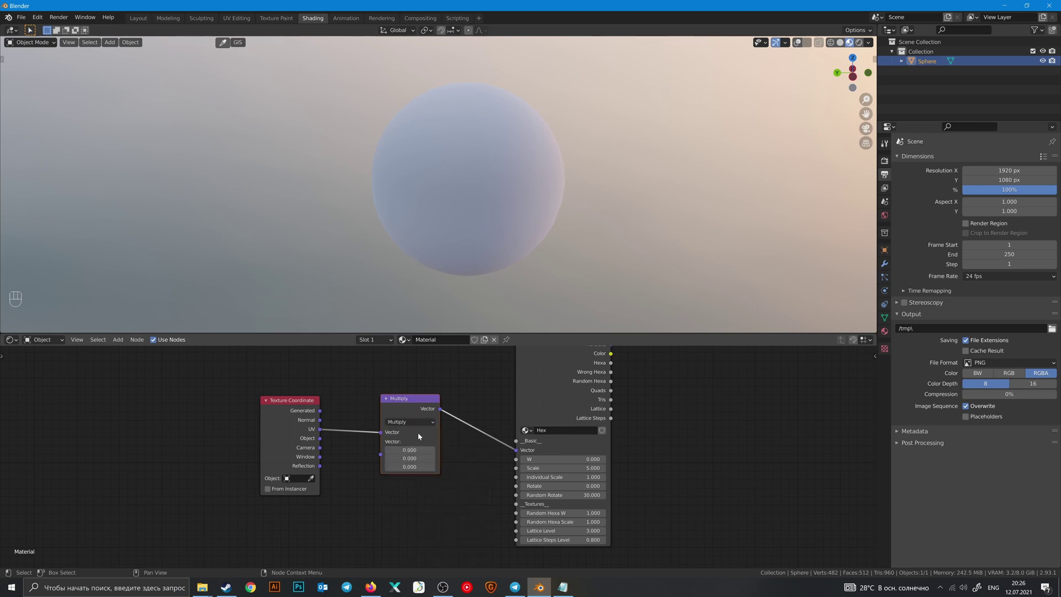
- Preview the Hex node's Color output on the sphere and set all three Multiply vector values to 1
{"action": "scroll", "coordinate": [422, 435], "scroll_direction": "down", "scroll_amount": 3}
{"action": "left_click", "coordinate": [507, 406], "text": "ctrl+shift"}
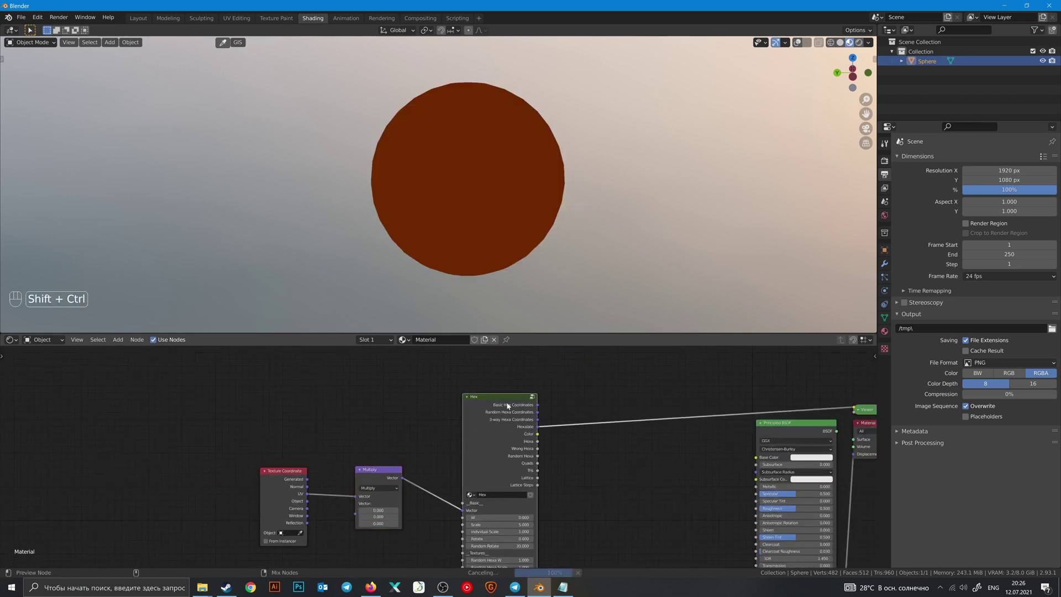
{"action": "left_click", "coordinate": [507, 406], "text": "ctrl+shift"}
{"action": "middle_click_drag", "start_coordinate": [364, 509], "coordinate": [367, 486]}
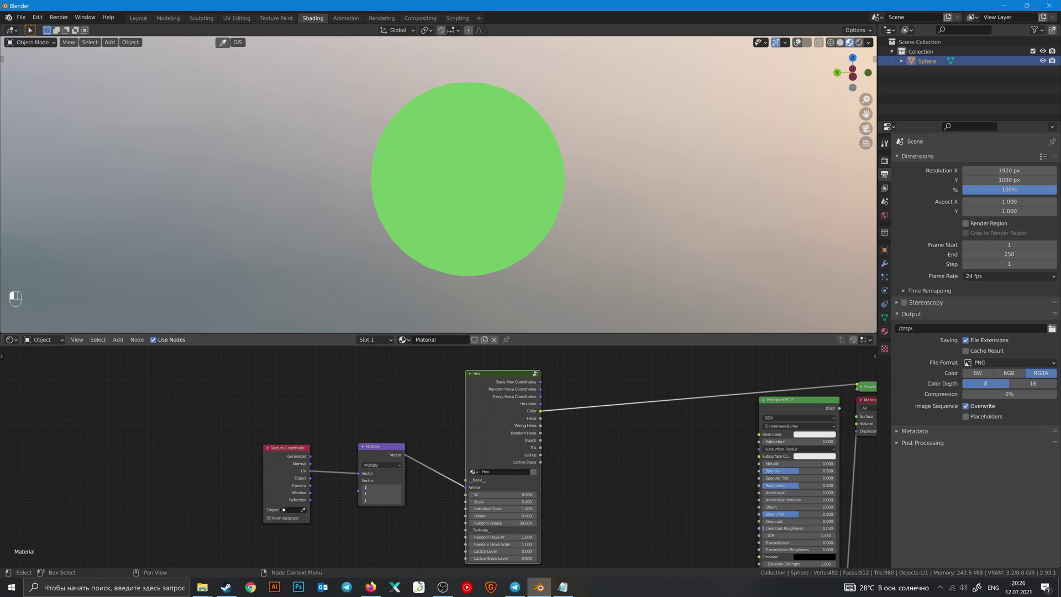
{"action": "key", "text": "Return"}
- Inspect the hexagons around the sphere and set the Multiply node's Y value to 0.5 to correct their proportions
{"action": "middle_click_drag", "start_coordinate": [497, 265], "coordinate": [478, 171]}
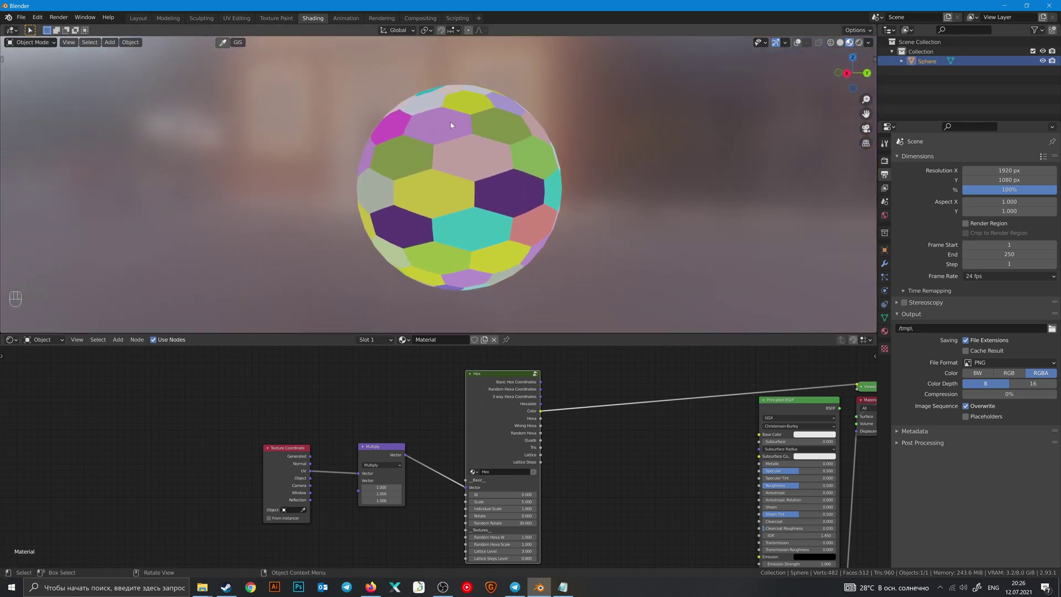
{"action": "middle_click_drag", "start_coordinate": [473, 253], "coordinate": [708, 211]}
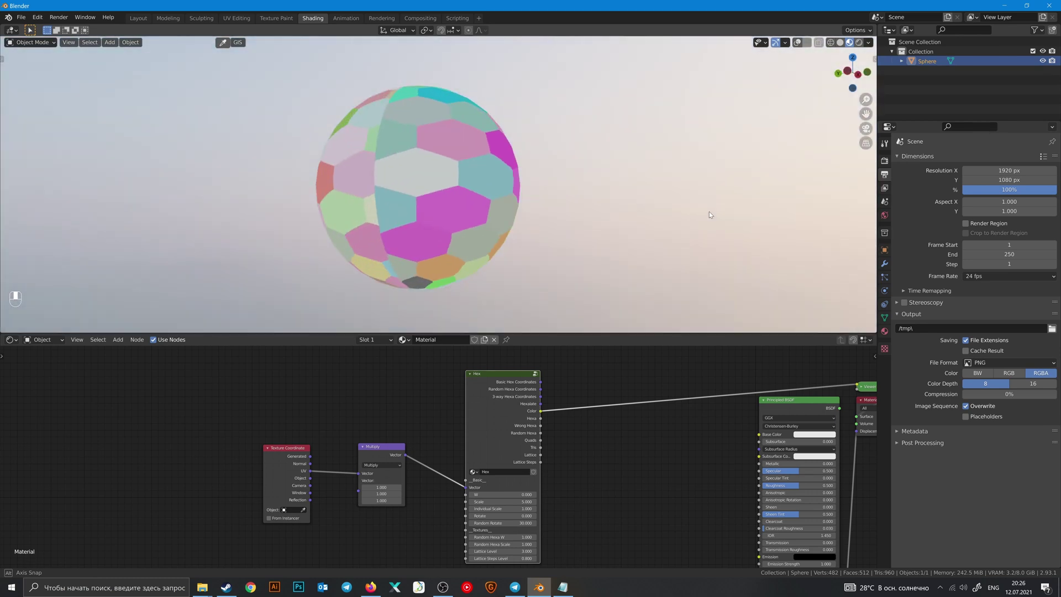
{"action": "middle_click_drag", "start_coordinate": [472, 164], "coordinate": [359, 210]}
{"action": "scroll", "coordinate": [307, 495], "scroll_direction": "up", "scroll_amount": 2}
{"action": "scroll", "coordinate": [389, 400], "scroll_direction": "up", "scroll_amount": 1}
{"action": "scroll", "coordinate": [424, 401], "scroll_direction": "up", "scroll_amount": 1}
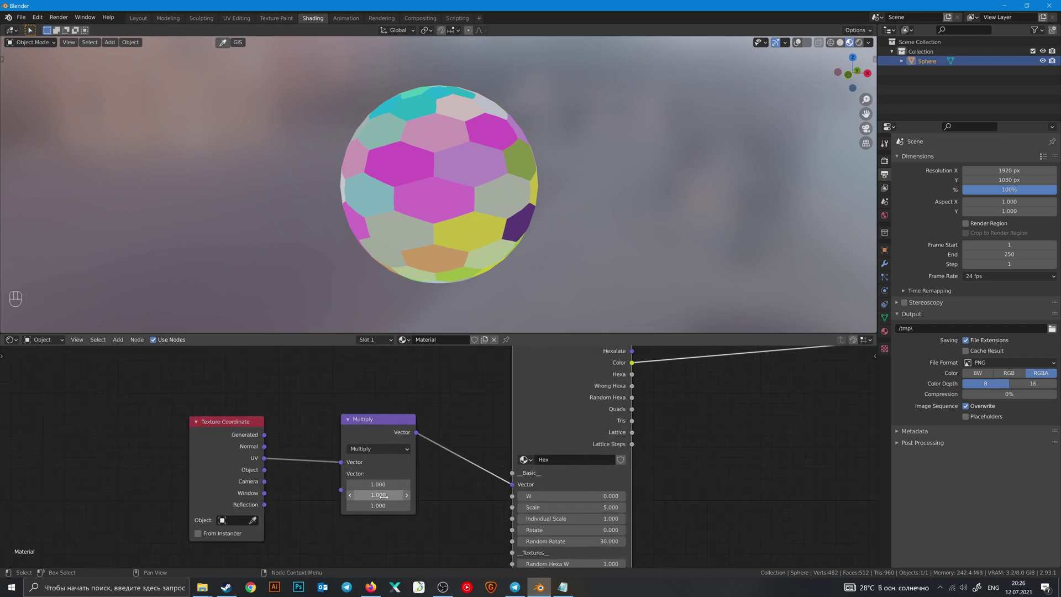
{"action": "left_click_drag", "start_coordinate": [386, 494], "coordinate": [330, 495]}
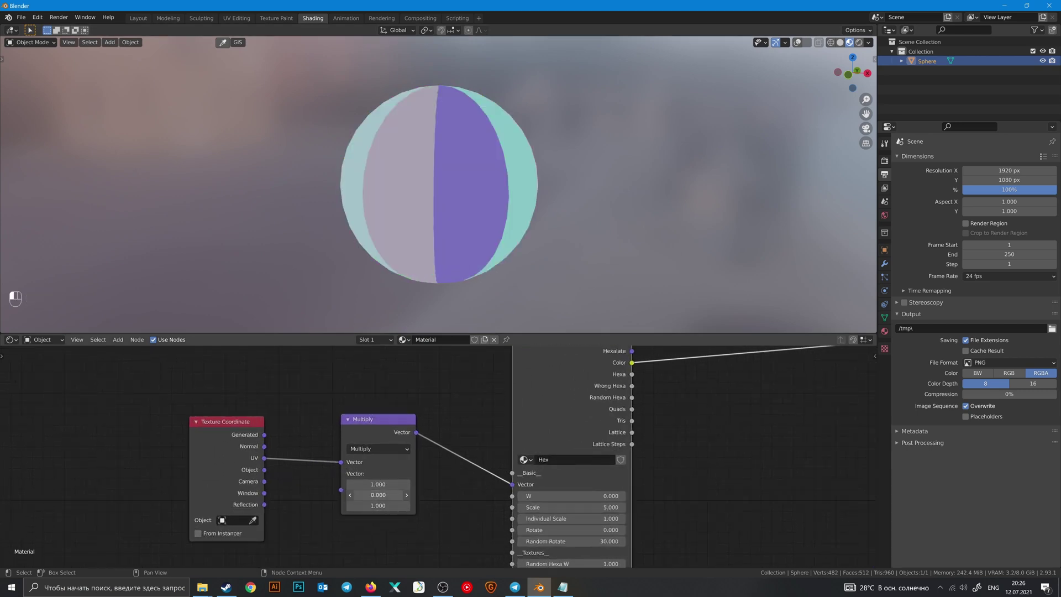
{"action": "left_click", "coordinate": [387, 495]}
{"action": "key", "text": "Return"}
- Cycle the sphere preview through the Hex node's outputs, from Hexa round to Color
{"action": "scroll", "coordinate": [444, 465], "scroll_direction": "up", "scroll_amount": 1}
{"action": "middle_click_drag", "start_coordinate": [373, 484], "coordinate": [420, 411], "text": "ctrl"}
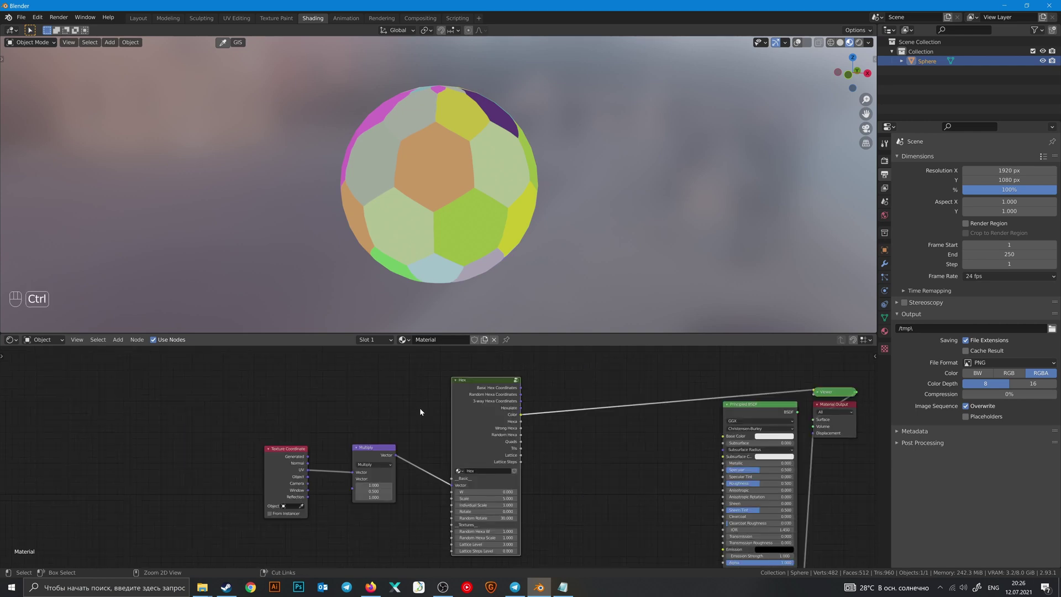
{"action": "left_click", "coordinate": [490, 389], "text": "ctrl+shift"}
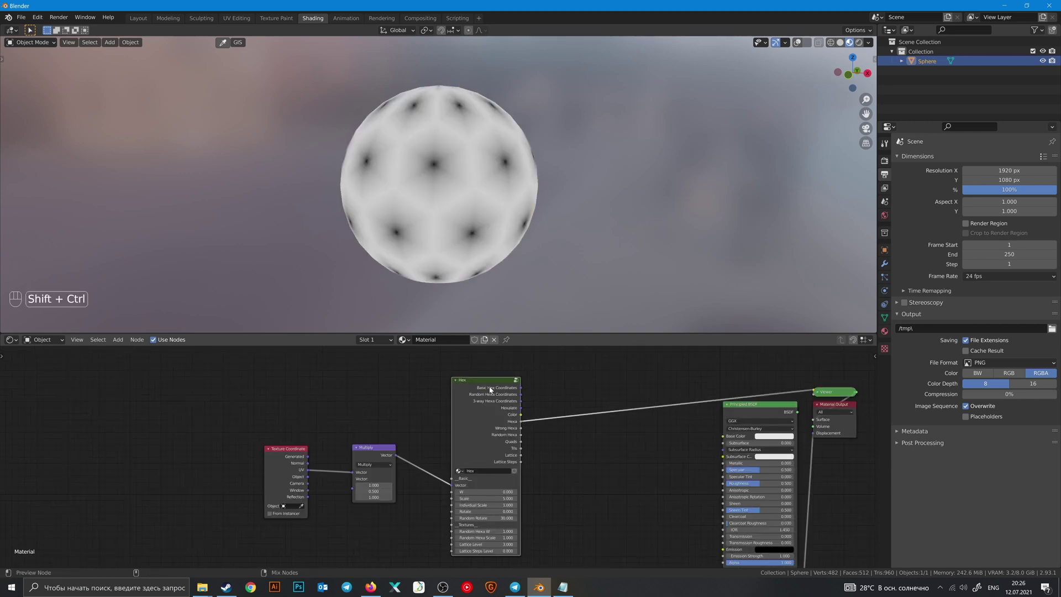
{"action": "left_click", "coordinate": [489, 389], "text": "ctrl+shift"}
{"action": "left_click", "coordinate": [489, 389], "text": "ctrl+shift"}
{"action": "left_click", "coordinate": [490, 389], "text": "ctrl+shift"}
{"action": "left_click", "coordinate": [489, 389], "text": "ctrl+shift"}
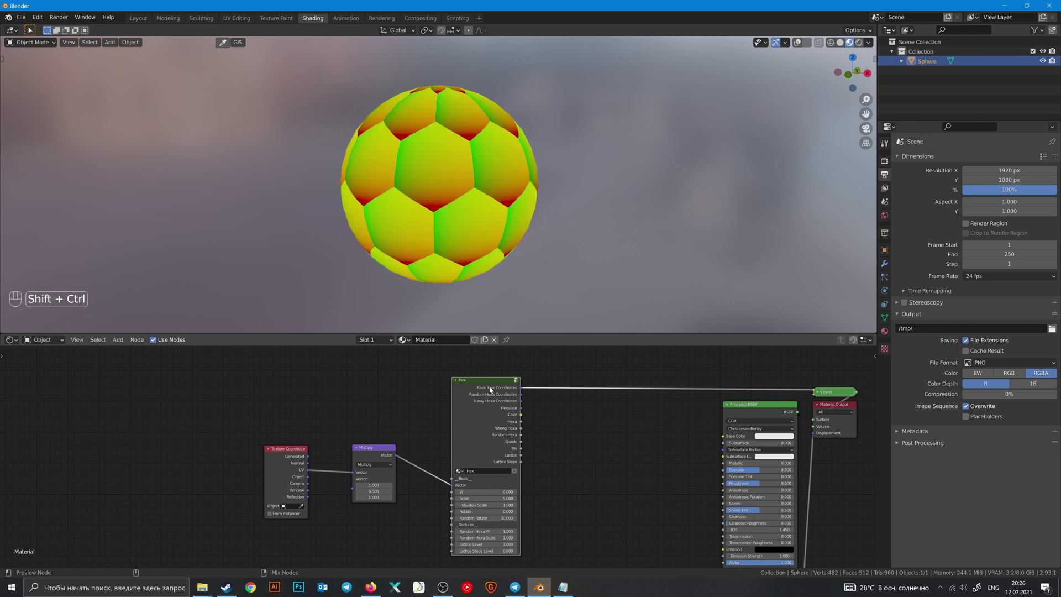
{"action": "left_click", "coordinate": [489, 389], "text": "ctrl+shift"}
{"action": "left_click", "coordinate": [489, 389], "text": "ctrl+shift"}
{"action": "left_click", "coordinate": [489, 389], "text": "ctrl+shift"}
{"action": "left_click", "coordinate": [489, 388], "text": "ctrl+shift"}
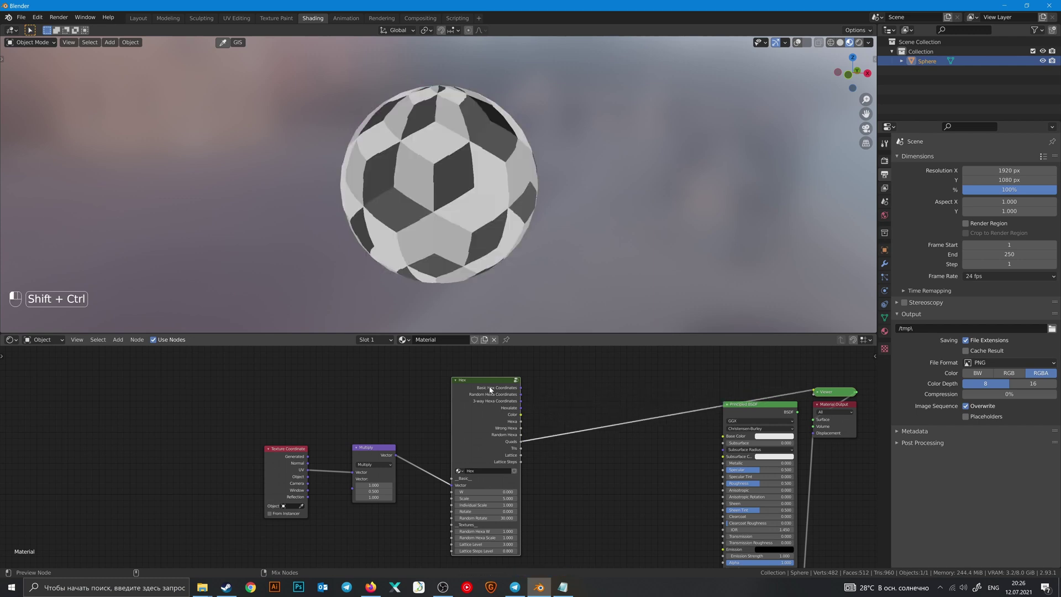
{"action": "left_click", "coordinate": [490, 390], "text": "ctrl+shift"}
{"action": "left_click", "coordinate": [489, 389], "text": "ctrl+shift"}
{"action": "left_click", "coordinate": [490, 390], "text": "ctrl+shift"}
{"action": "left_click", "coordinate": [489, 390], "text": "ctrl+shift"}
{"action": "left_click", "coordinate": [489, 389], "text": "ctrl+shift"}
{"action": "left_click", "coordinate": [490, 389], "text": "ctrl+shift"}
- Duplicate the Hex node without its input connection and delete the copy
{"action": "scroll", "coordinate": [481, 397], "scroll_direction": "down", "scroll_amount": 2}
{"action": "key", "text": "shift+d"}
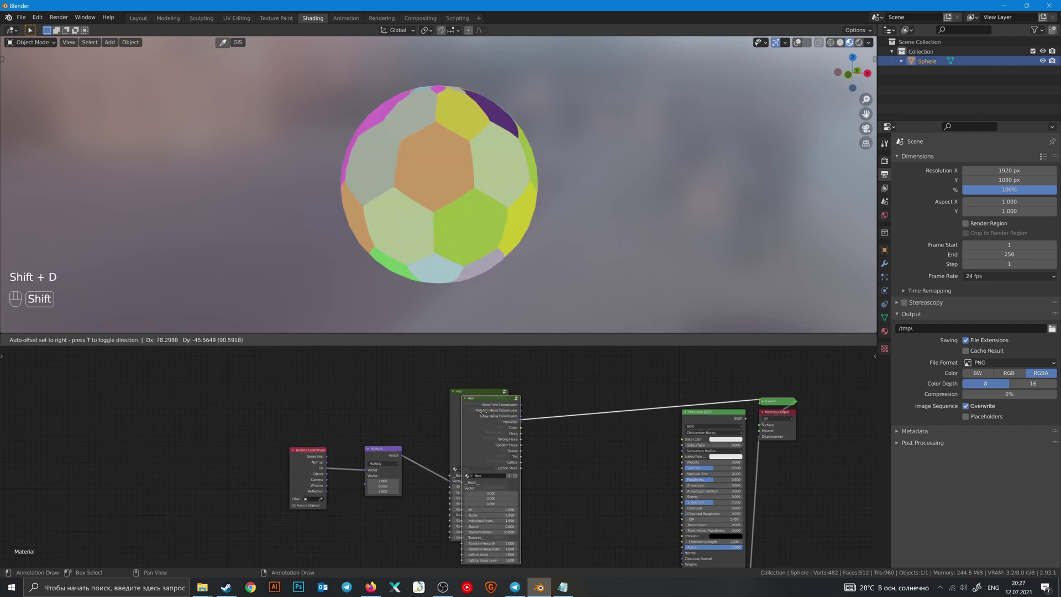
{"action": "left_click", "coordinate": [563, 445]}
{"action": "key", "text": "x"}
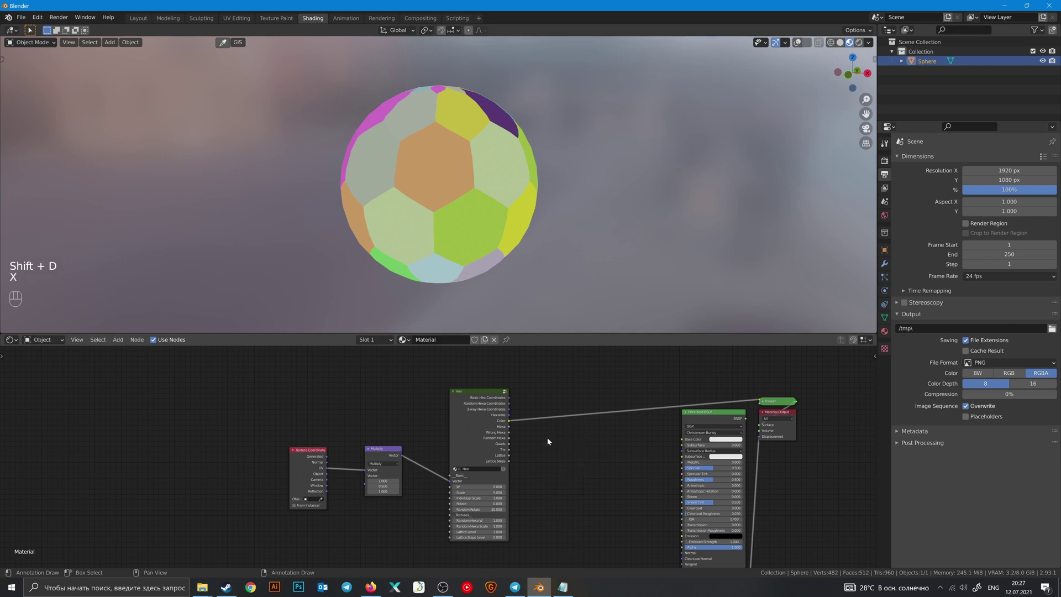
- Duplicate the Hex node with its Multiply connection kept and place the copy below the original
{"action": "key", "text": "ctrl+shift+d"}
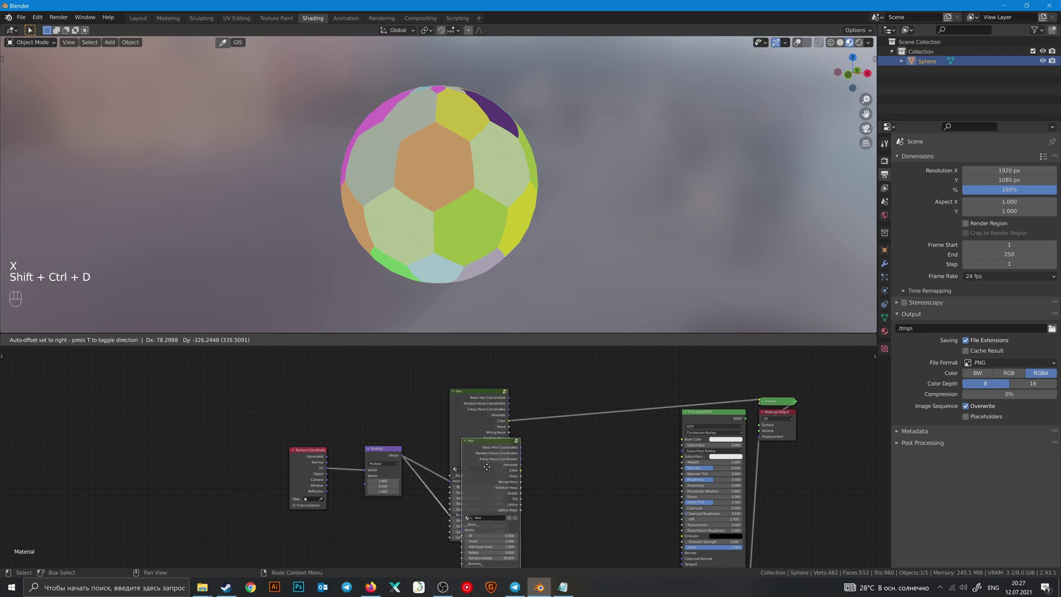
{"action": "left_click", "coordinate": [471, 566]}
{"action": "middle_click_drag", "start_coordinate": [396, 455], "coordinate": [369, 396], "text": "shift"}
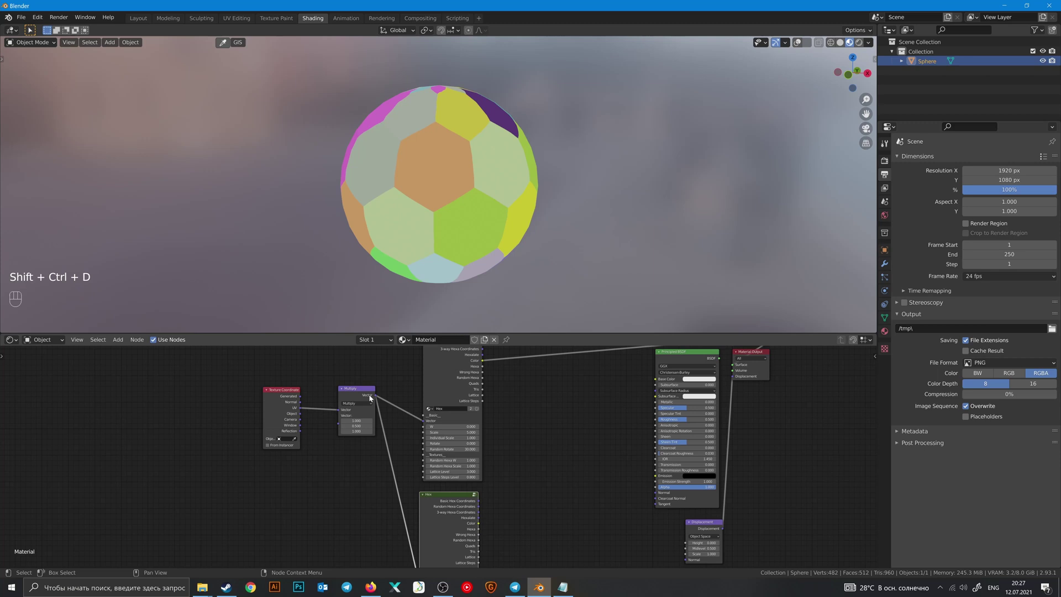
- Add a reroute point across the two links from Multiply to the Hex nodes, and cut the links around it
{"action": "middle_click_drag", "start_coordinate": [395, 448], "coordinate": [407, 387]}
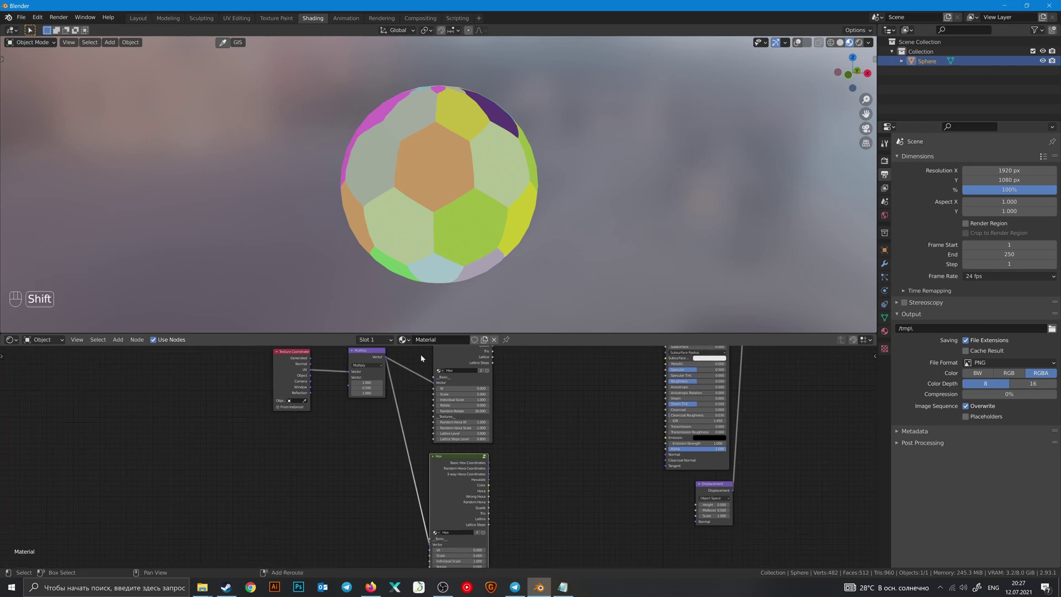
{"action": "right_click_drag", "start_coordinate": [420, 356], "coordinate": [393, 449], "text": "shift"}
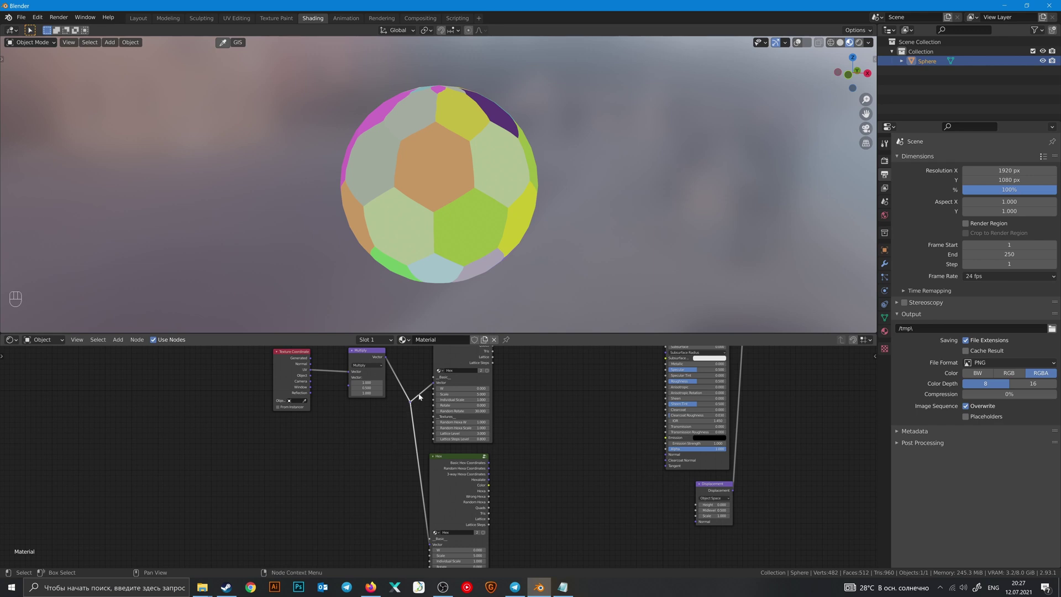
{"action": "right_click_drag", "start_coordinate": [415, 369], "coordinate": [400, 475], "text": "ctrl"}
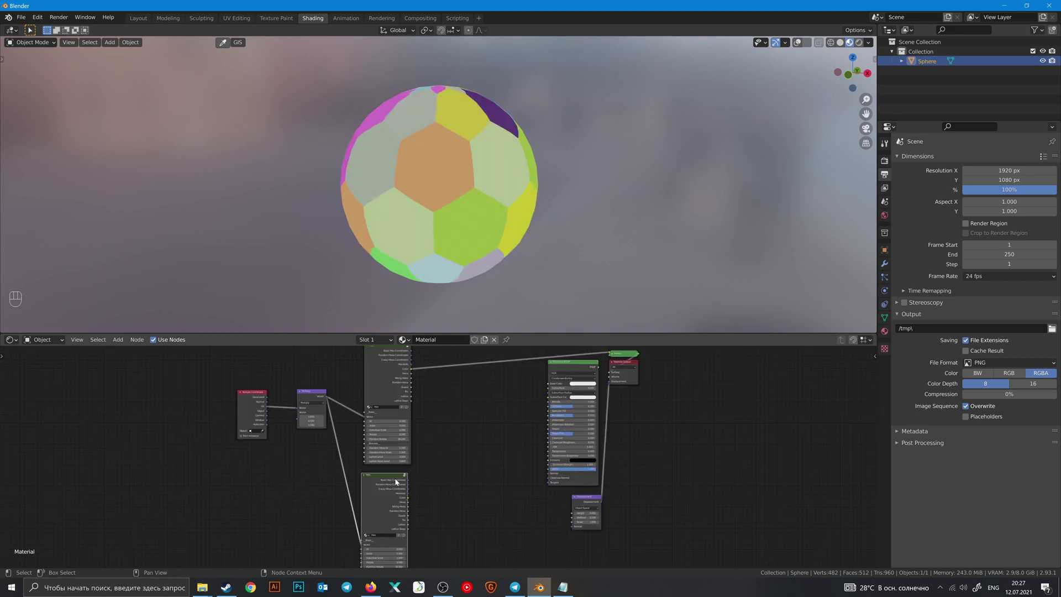
- Realign the lower Hex node, combine both Hex nodes through a Mix node, and delete that Mix node
{"action": "left_click_drag", "start_coordinate": [396, 482], "coordinate": [390, 471]}
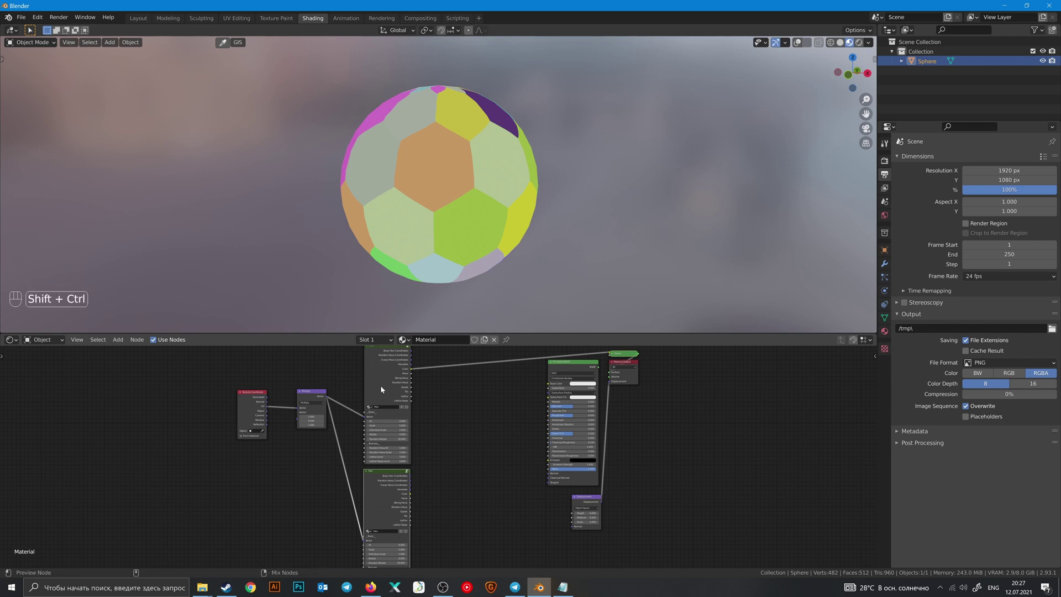
{"action": "right_click_drag", "start_coordinate": [381, 386], "coordinate": [407, 495], "text": "ctrl+shift"}
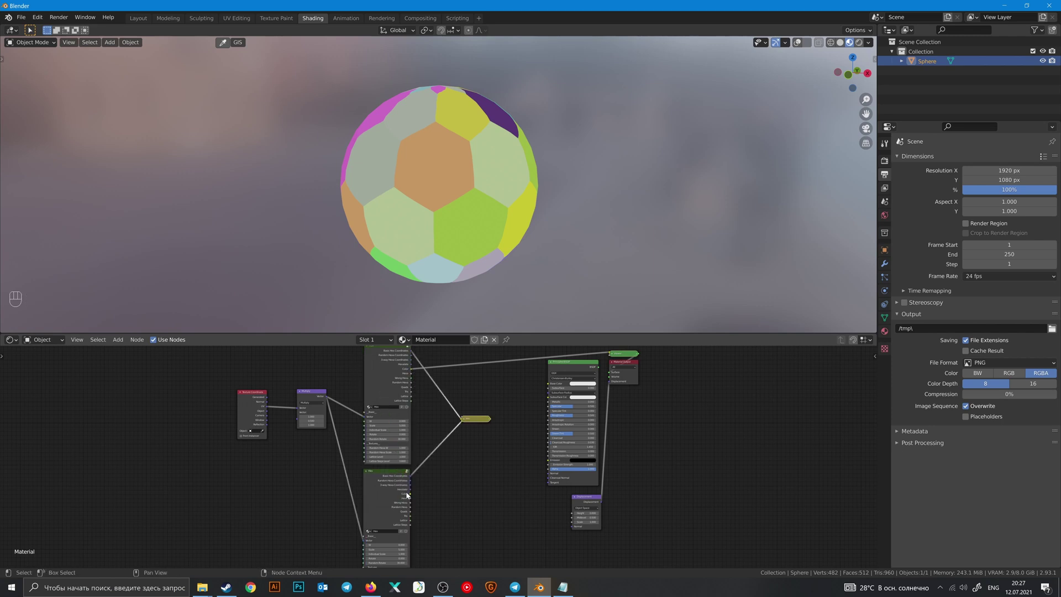
{"action": "left_click", "coordinate": [464, 419]}
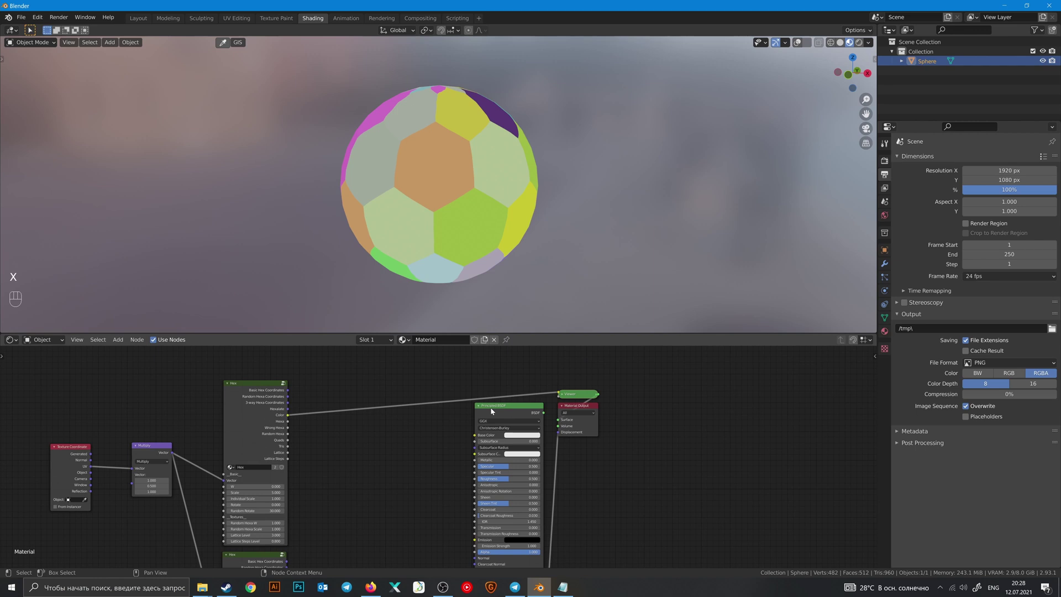
- Move the Principled BSDF node closer to the Hex nodes
{"action": "left_click_drag", "start_coordinate": [491, 412], "coordinate": [380, 431]}
{"action": "middle_click_drag", "start_coordinate": [411, 431], "coordinate": [420, 415]}
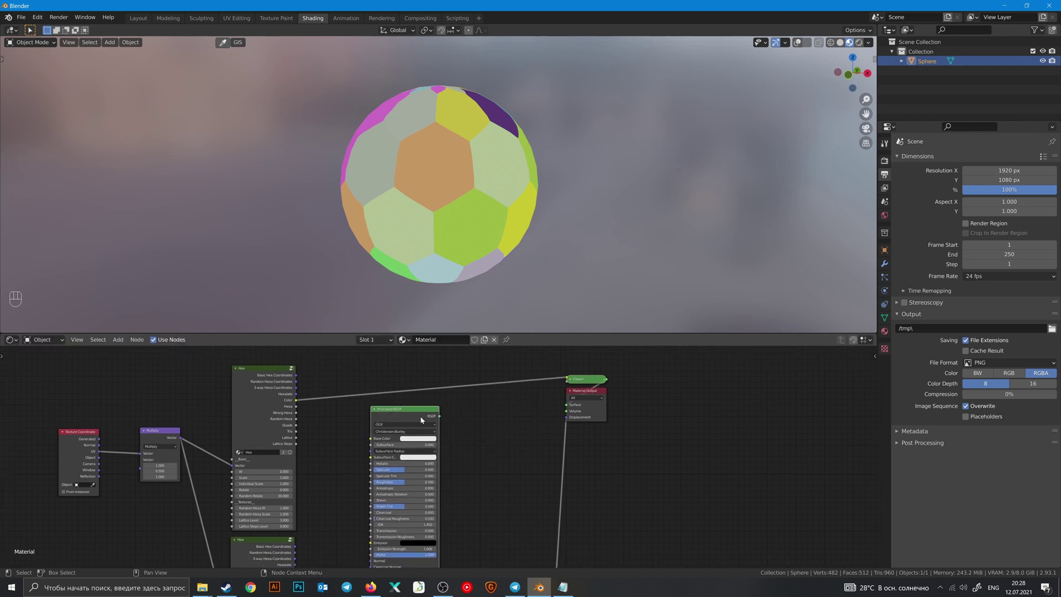
- Duplicate the Principled BSDF, try mixing the two shaders, and remove the added nodes
{"action": "key", "text": "shift+d"}
{"action": "right_click_drag", "start_coordinate": [471, 427], "coordinate": [409, 434], "text": "ctrl+shift"}
{"action": "left_click_drag", "start_coordinate": [621, 413], "coordinate": [521, 369]}
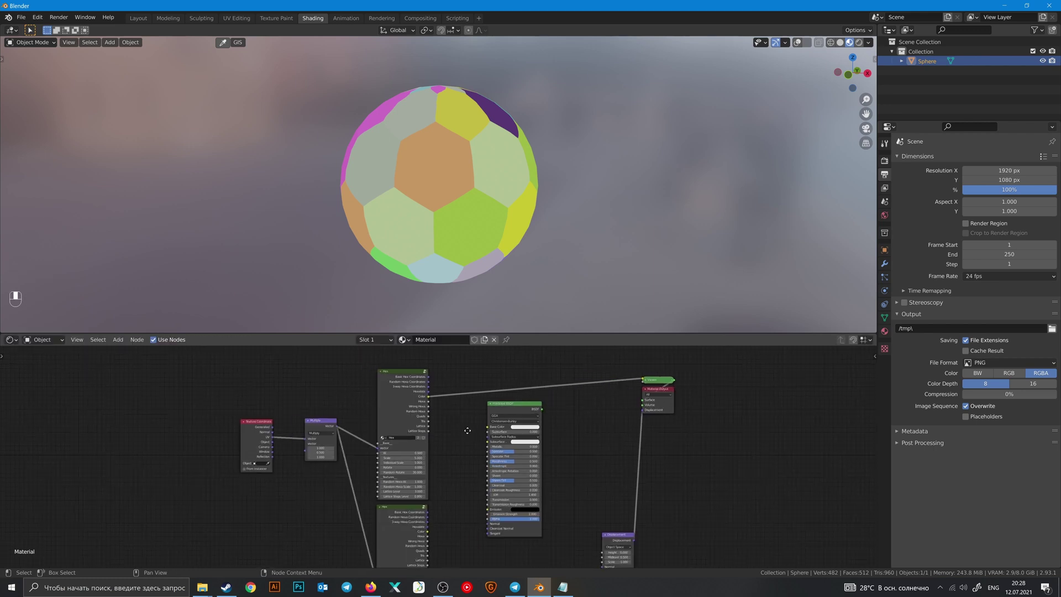
- Reposition the upper Hex node slightly to leave more space above the lower one
{"action": "middle_click_drag", "start_coordinate": [464, 430], "coordinate": [494, 432]}
{"action": "scroll", "coordinate": [479, 424], "scroll_direction": "up", "scroll_amount": 3}
{"action": "mouse_move", "coordinate": [417, 394]}
{"action": "left_mouse_down"}
{"action": "mouse_move", "coordinate": [410, 406]}
{"action": "mouse_move", "coordinate": [423, 381]}
{"action": "left_mouse_up"}
{"action": "middle_click_drag", "start_coordinate": [370, 387], "coordinate": [354, 342], "text": "shift"}
{"action": "scroll", "coordinate": [421, 387], "scroll_direction": "down", "scroll_amount": 2}
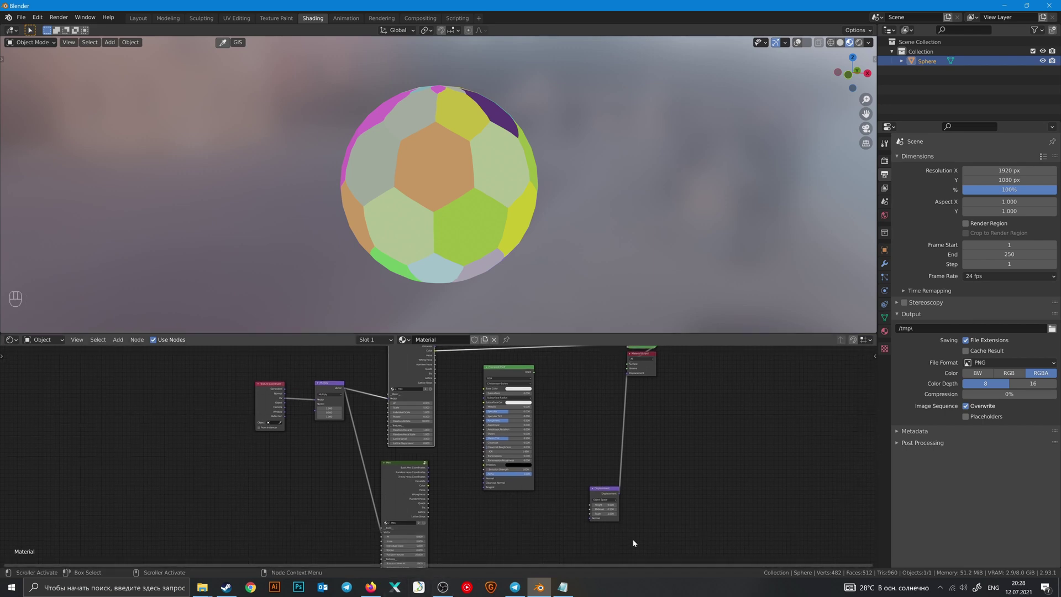
- Combine the Principled BSDF and Displacement nodes into a new node group
{"action": "left_click_drag", "start_coordinate": [632, 539], "coordinate": [484, 432]}
{"action": "middle_click_drag", "start_coordinate": [443, 417], "coordinate": [464, 459], "text": "shift"}
{"action": "left_click_drag", "start_coordinate": [442, 409], "coordinate": [440, 407]}
{"action": "middle_click_drag", "start_coordinate": [497, 470], "coordinate": [459, 434], "text": "shift"}
{"action": "left_click_drag", "start_coordinate": [633, 537], "coordinate": [496, 428]}
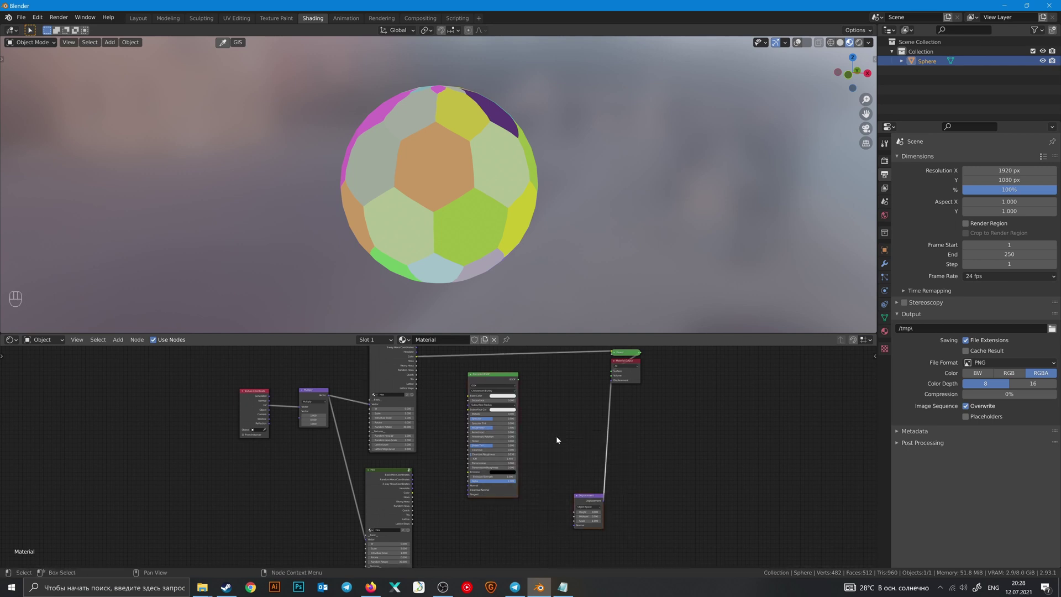
{"action": "key", "text": "ctrl"}
{"action": "key", "text": "ctrl+g"}
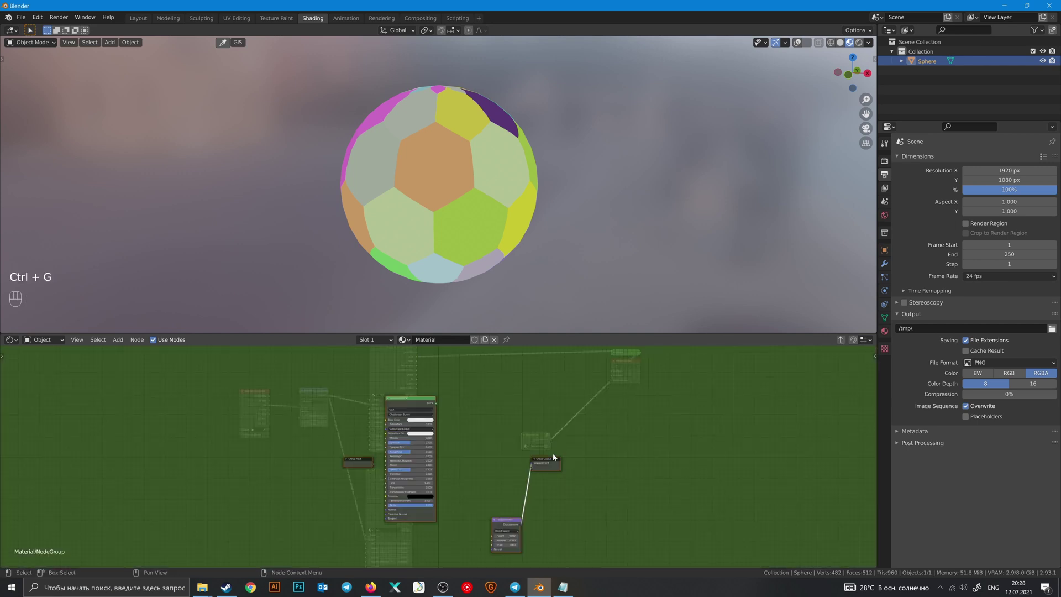
- Show the group's interface settings and add three outputs to the node group
{"action": "left_click_drag", "start_coordinate": [551, 442], "coordinate": [319, 443]}
{"action": "left_click", "coordinate": [355, 400]}
{"action": "left_click_drag", "start_coordinate": [580, 444], "coordinate": [587, 438]}
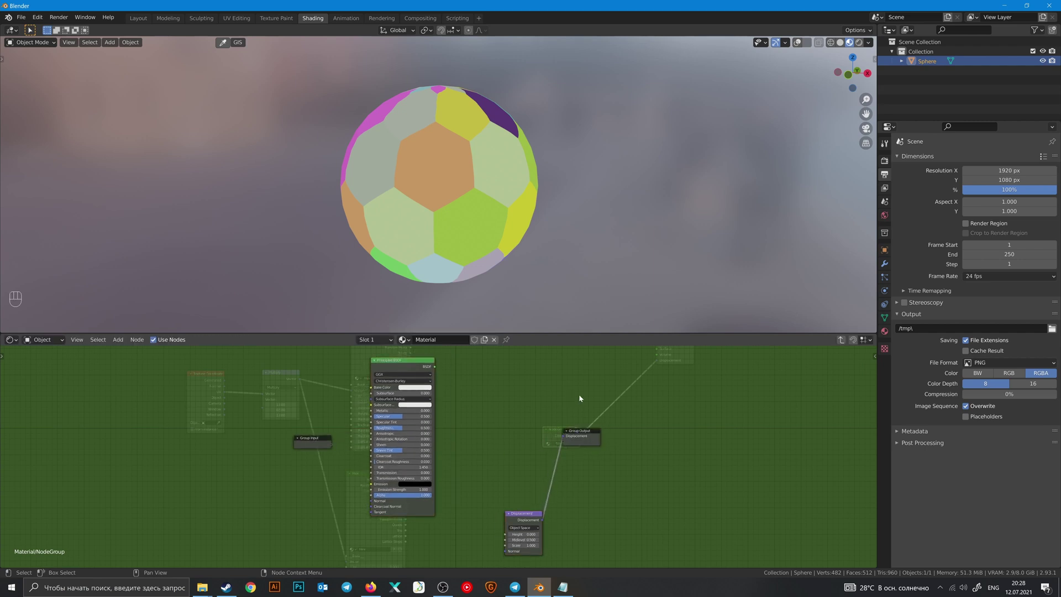
{"action": "key", "text": "n"}
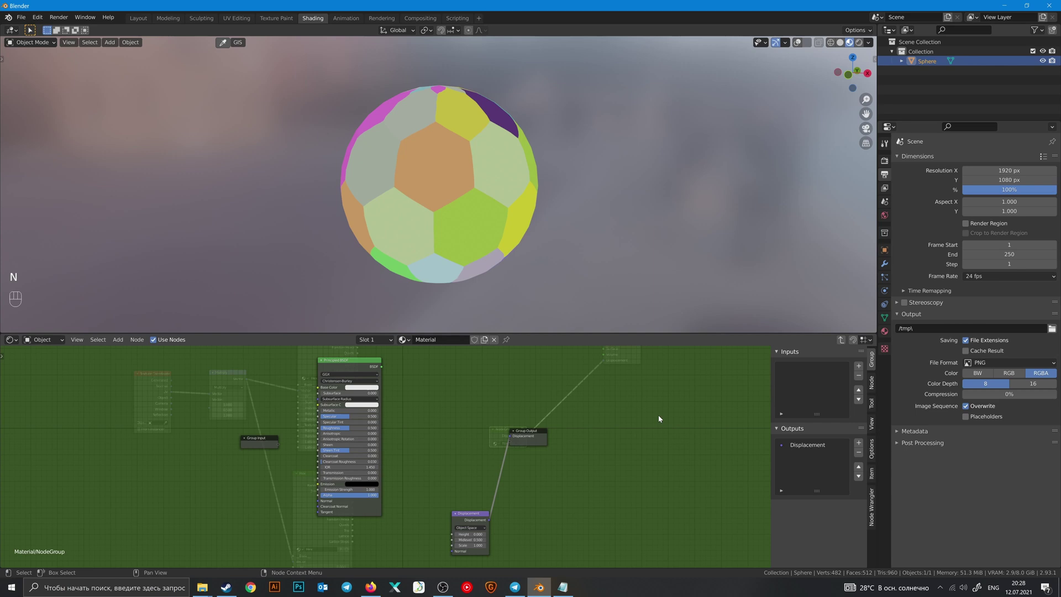
{"action": "left_click", "coordinate": [858, 443]}
{"action": "left_click", "coordinate": [859, 443]}
{"action": "left_click", "coordinate": [859, 443]}
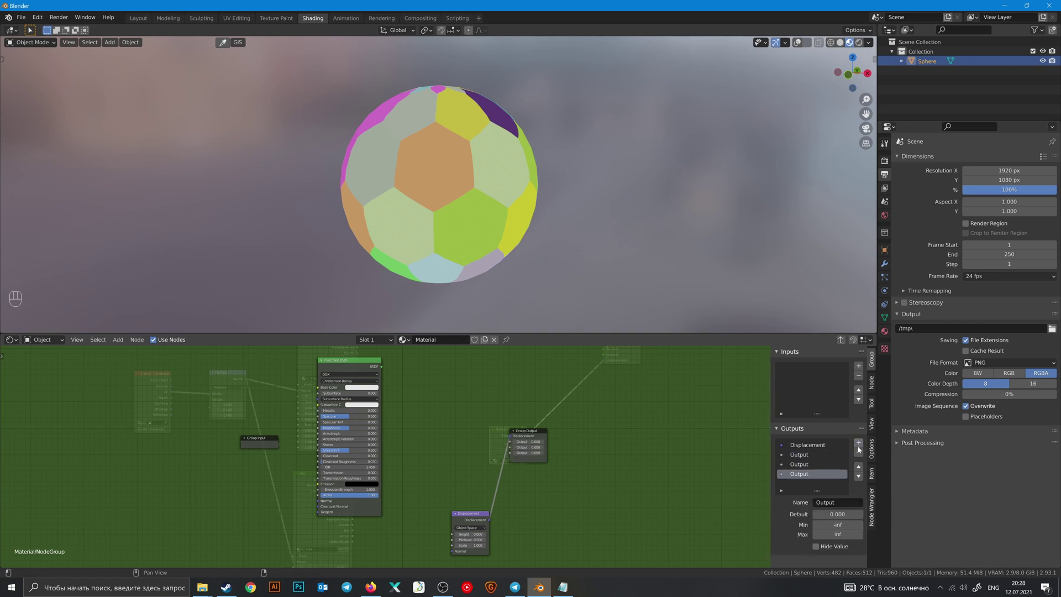
- Add three inputs to the node group, set the last one's default to 1.300, and leave the group
{"action": "left_click", "coordinate": [858, 366]}
{"action": "left_click", "coordinate": [858, 366]}
{"action": "left_click", "coordinate": [859, 367]}
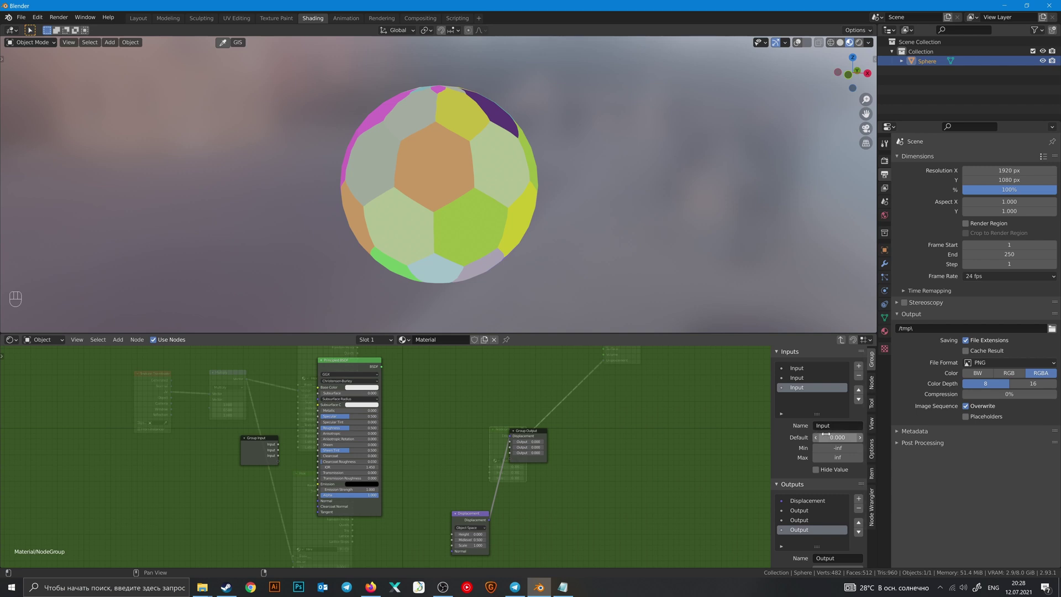
{"action": "left_click_drag", "start_coordinate": [825, 434], "coordinate": [845, 434]}
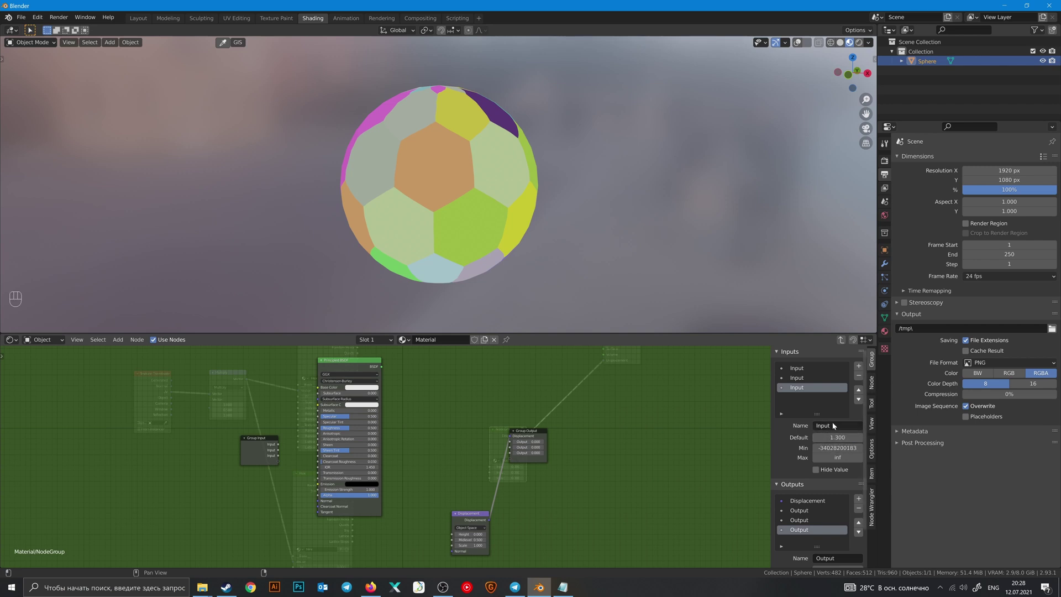
{"action": "left_click", "coordinate": [842, 341]}
- Rename the new node group to namedddd and reposition its node
{"action": "scroll", "coordinate": [552, 466], "scroll_direction": "up", "scroll_amount": 5}
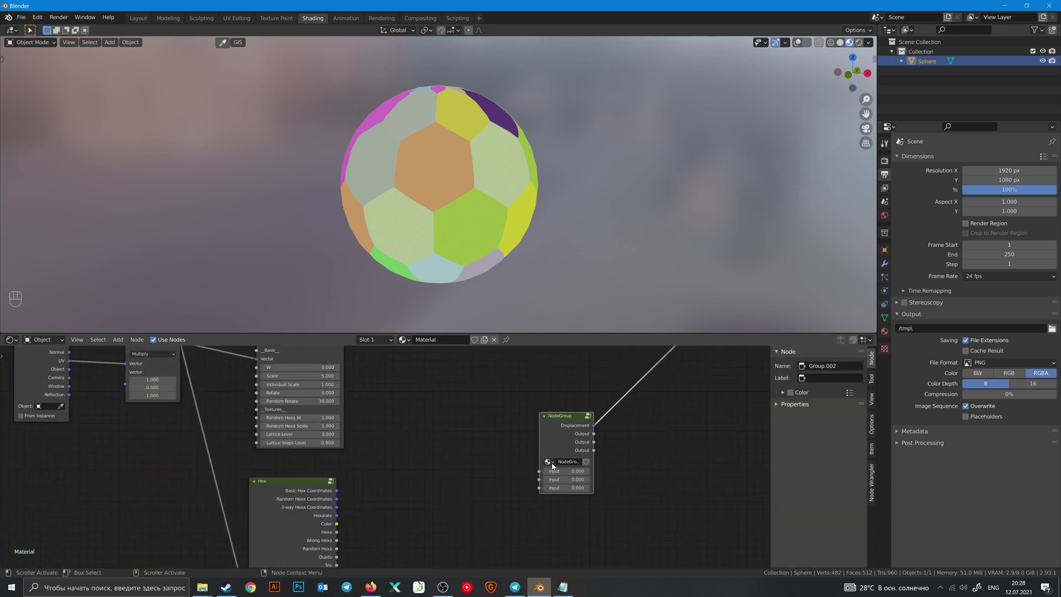
{"action": "middle_click_drag", "start_coordinate": [632, 429], "coordinate": [559, 436], "text": "shift"}
{"action": "scroll", "coordinate": [559, 436], "scroll_direction": "up", "scroll_amount": 2}
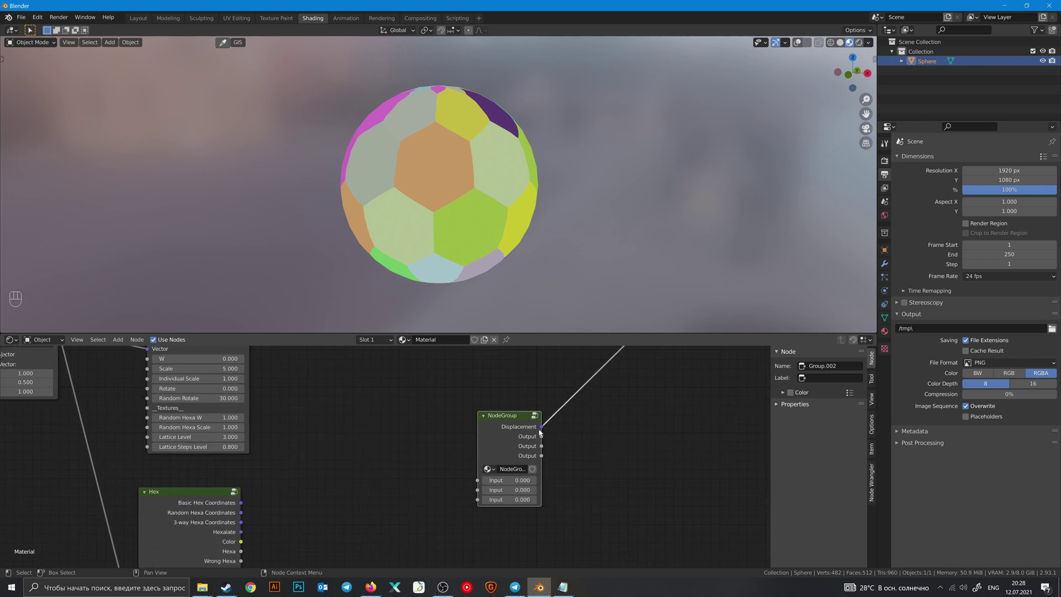
{"action": "left_click_drag", "start_coordinate": [519, 423], "coordinate": [482, 410]}
{"action": "left_click", "coordinate": [779, 404]}
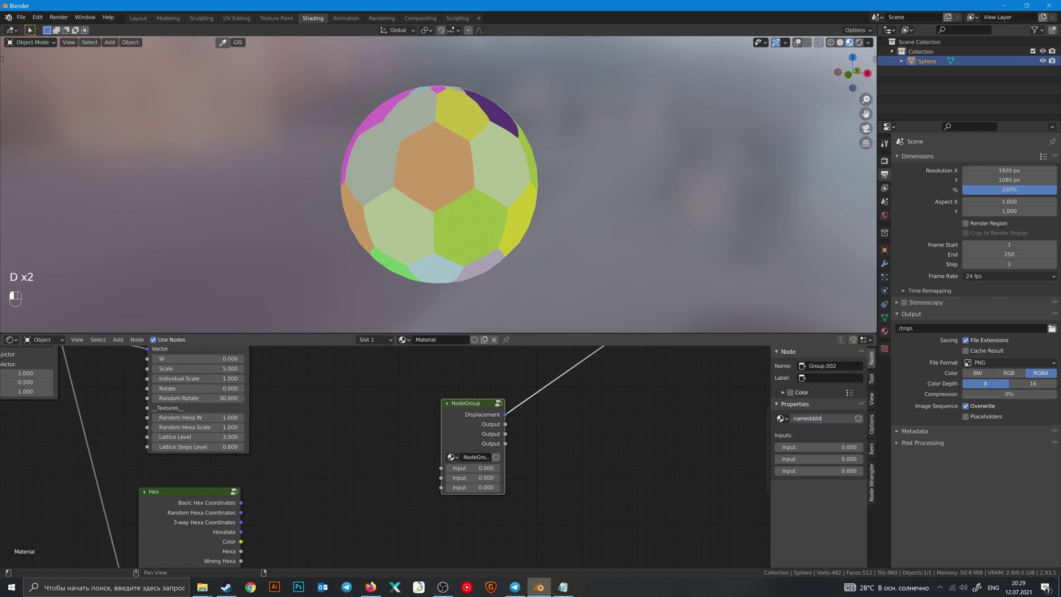
{"action": "left_click", "coordinate": [499, 411]}
{"action": "middle_click_drag", "start_coordinate": [499, 411], "coordinate": [554, 433]}
{"action": "left_click_drag", "start_coordinate": [554, 432], "coordinate": [518, 431]}
- Search the nodes for "name" and add a second namedddd group node beside the first
{"action": "left_click", "coordinate": [632, 423]}
{"action": "key", "text": "shift+a"}
{"action": "left_click", "coordinate": [632, 424]}
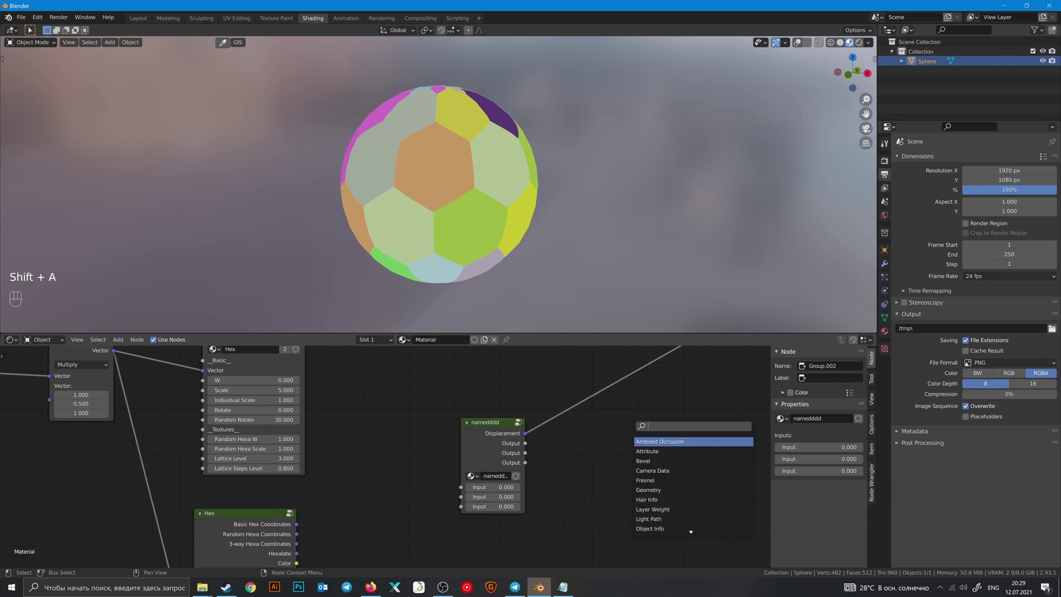
{"action": "type", "text": "n"}
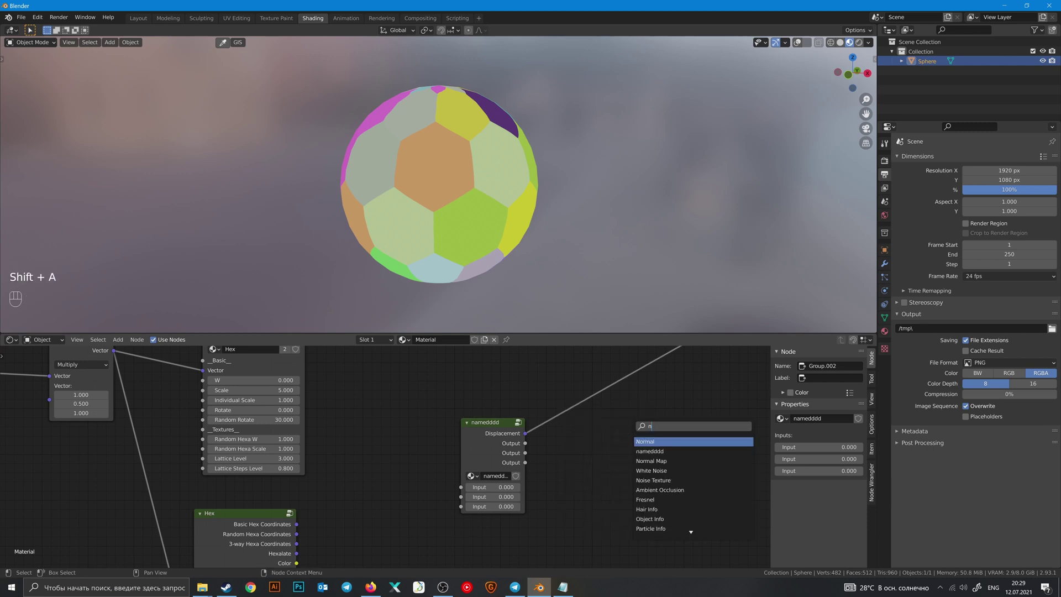
{"action": "type", "text": "ame"}
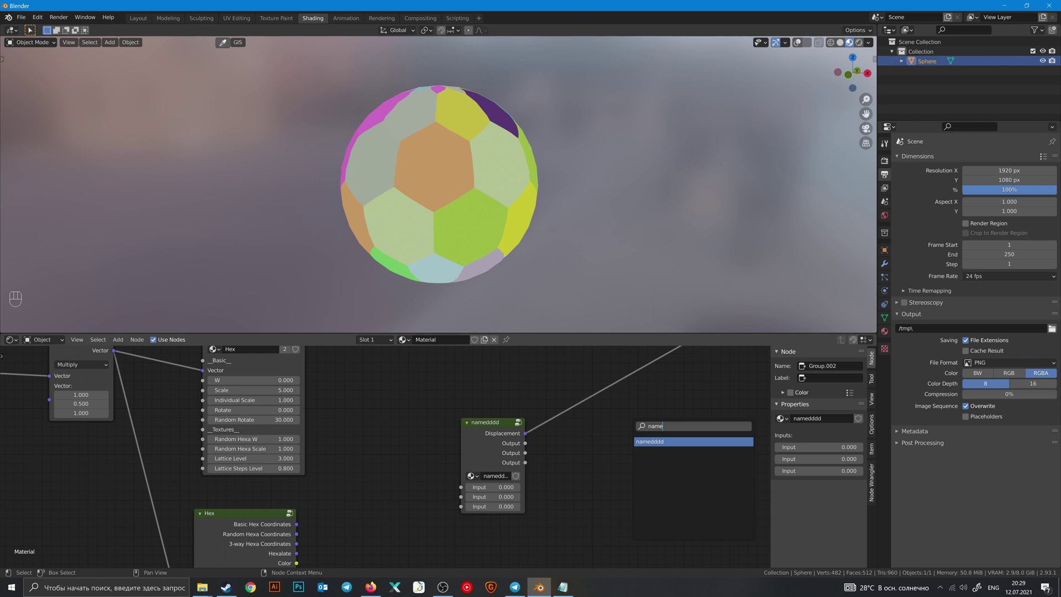
{"action": "key", "text": "Return"}
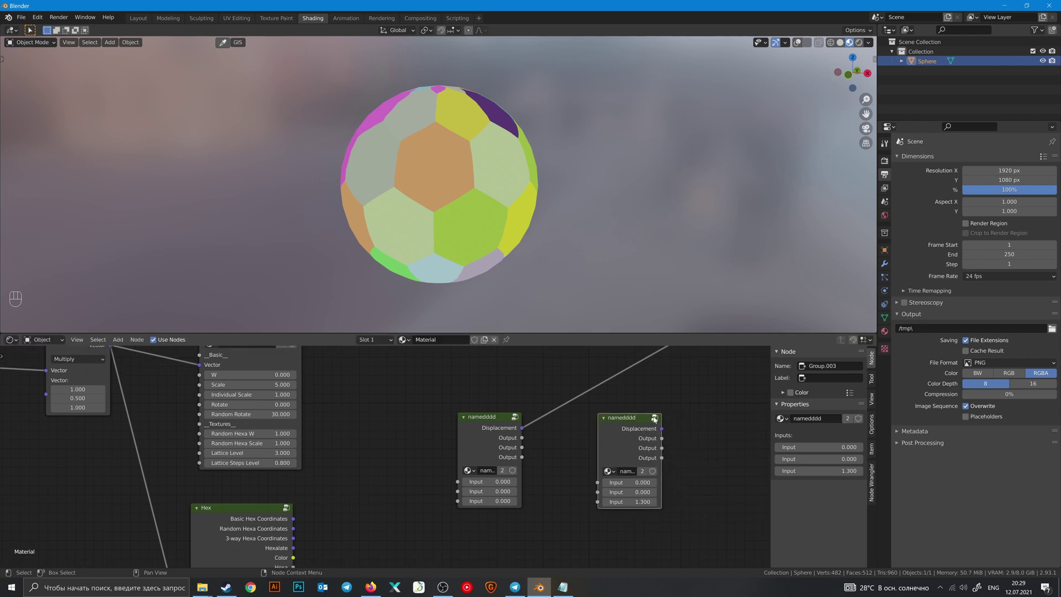
- Enter the second namedddd group, add four more inputs, and return to the material's node tree
{"action": "key", "text": "Tab"}
{"action": "scroll", "coordinate": [527, 446], "scroll_direction": "down", "scroll_amount": 3}
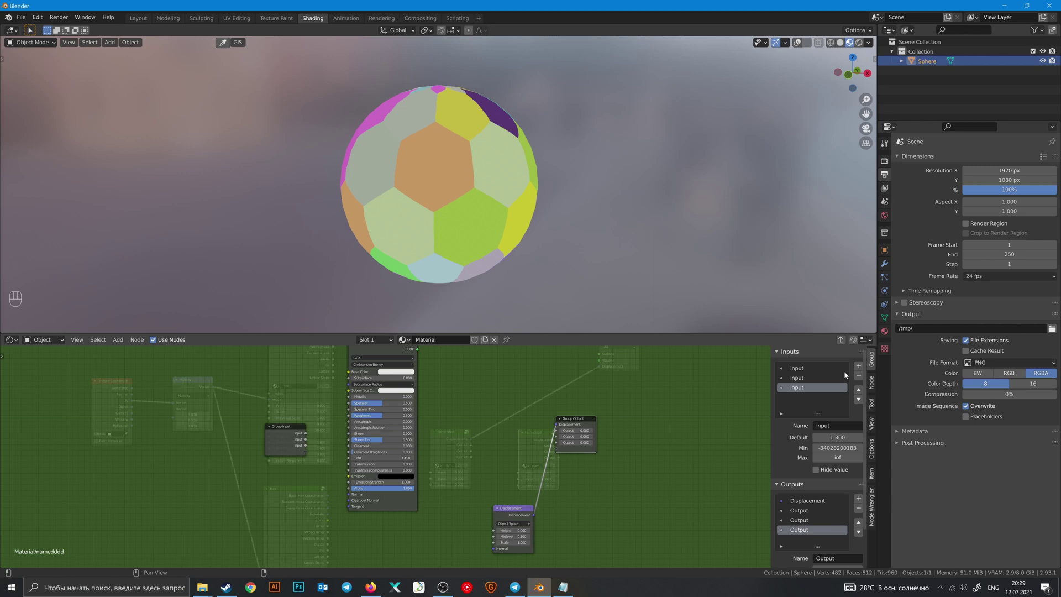
{"action": "left_click", "coordinate": [858, 367]}
{"action": "left_click", "coordinate": [858, 366]}
{"action": "left_click", "coordinate": [858, 366]}
{"action": "left_click", "coordinate": [858, 366]}
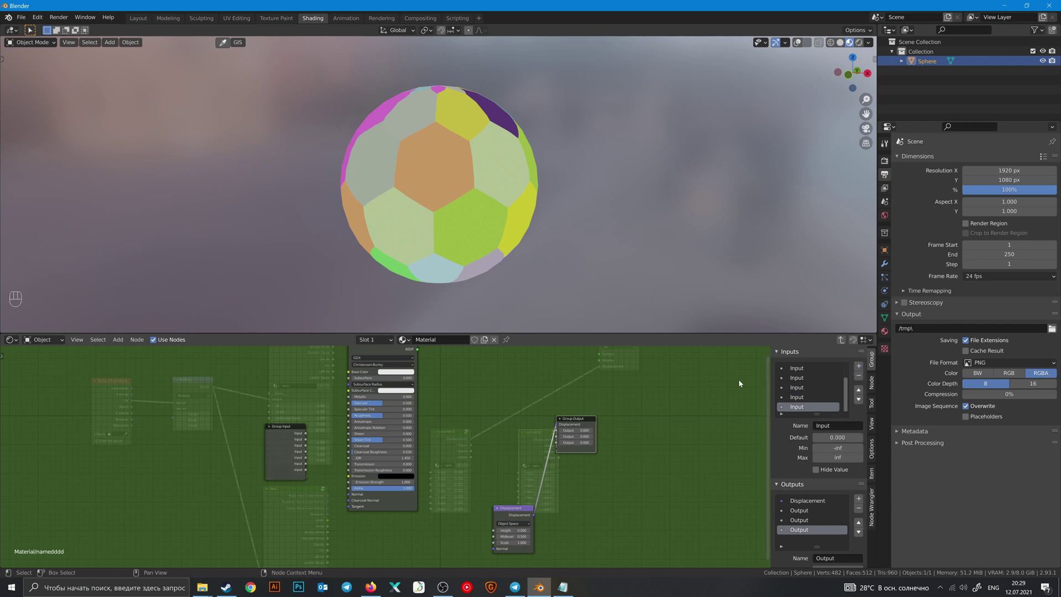
{"action": "left_click", "coordinate": [842, 340]}
- Move the two namedddd nodes apart, widen the second one, and make it a single-user copy
{"action": "left_click_drag", "start_coordinate": [529, 437], "coordinate": [532, 431]}
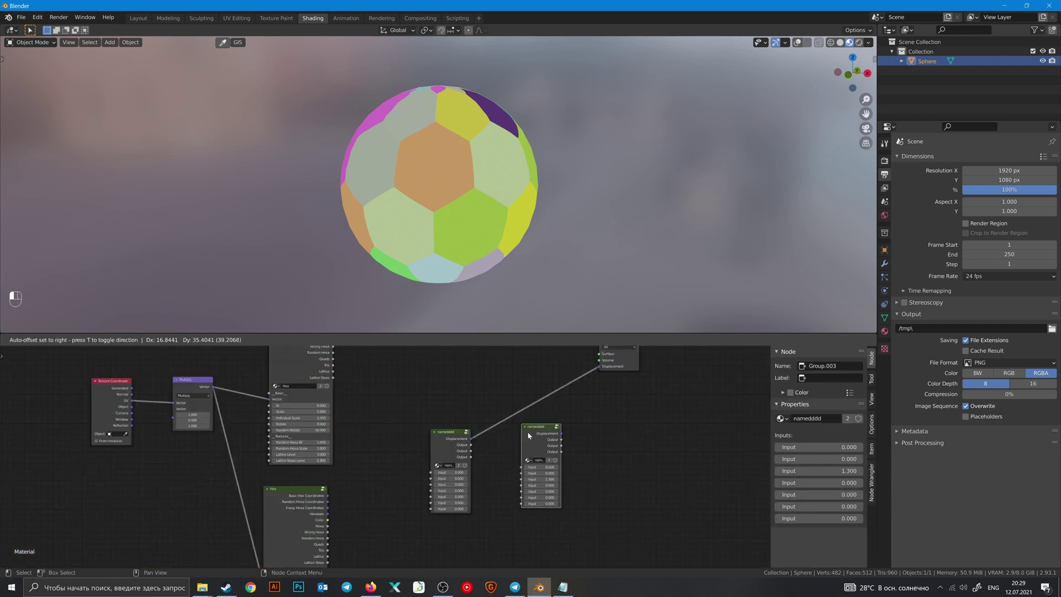
{"action": "left_click_drag", "start_coordinate": [450, 438], "coordinate": [430, 430]}
{"action": "left_click_drag", "start_coordinate": [531, 433], "coordinate": [561, 416]}
{"action": "scroll", "coordinate": [489, 443], "scroll_direction": "up", "scroll_amount": 2}
{"action": "left_click_drag", "start_coordinate": [584, 465], "coordinate": [603, 466]}
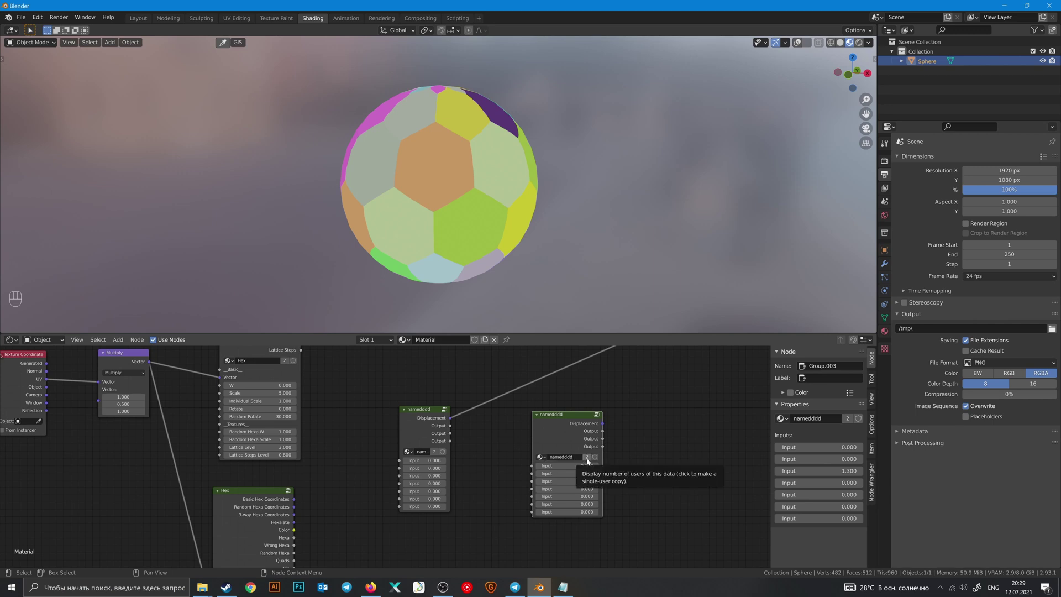
{"action": "left_click", "coordinate": [587, 457]}
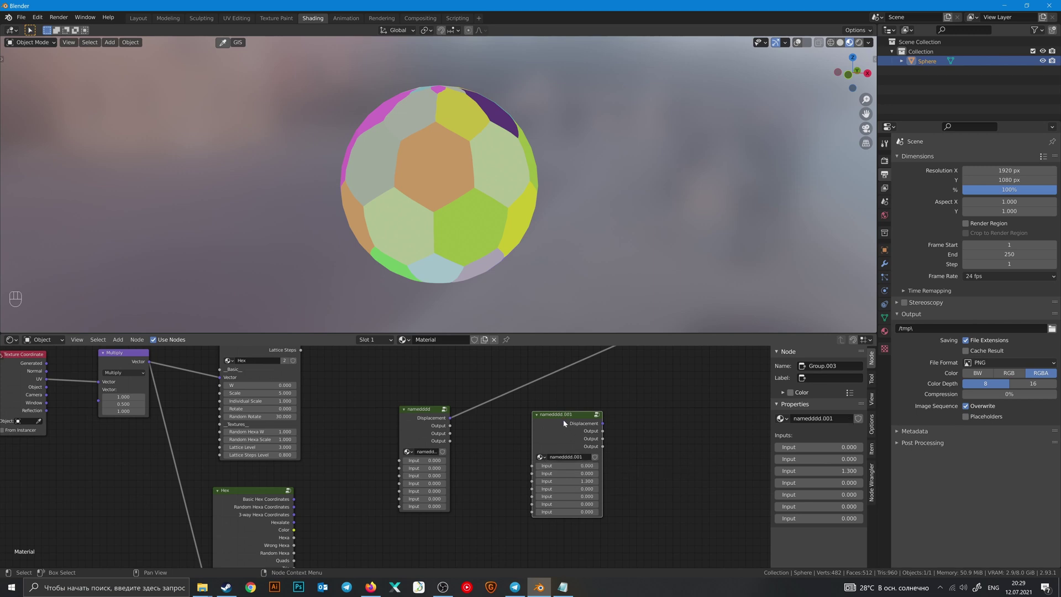
- Rearrange the original namedddd node and its single-user copy side by side
{"action": "left_click_drag", "start_coordinate": [563, 420], "coordinate": [553, 431]}
{"action": "mouse_move", "coordinate": [441, 423]}
{"action": "left_mouse_down"}
{"action": "mouse_move", "coordinate": [418, 418]}
{"action": "mouse_move", "coordinate": [432, 404]}
{"action": "left_mouse_up"}
{"action": "left_click_drag", "start_coordinate": [566, 437], "coordinate": [527, 425]}
{"action": "scroll", "coordinate": [542, 435], "scroll_direction": "down", "scroll_amount": 4}
{"action": "scroll", "coordinate": [542, 435], "scroll_direction": "up", "scroll_amount": 1}
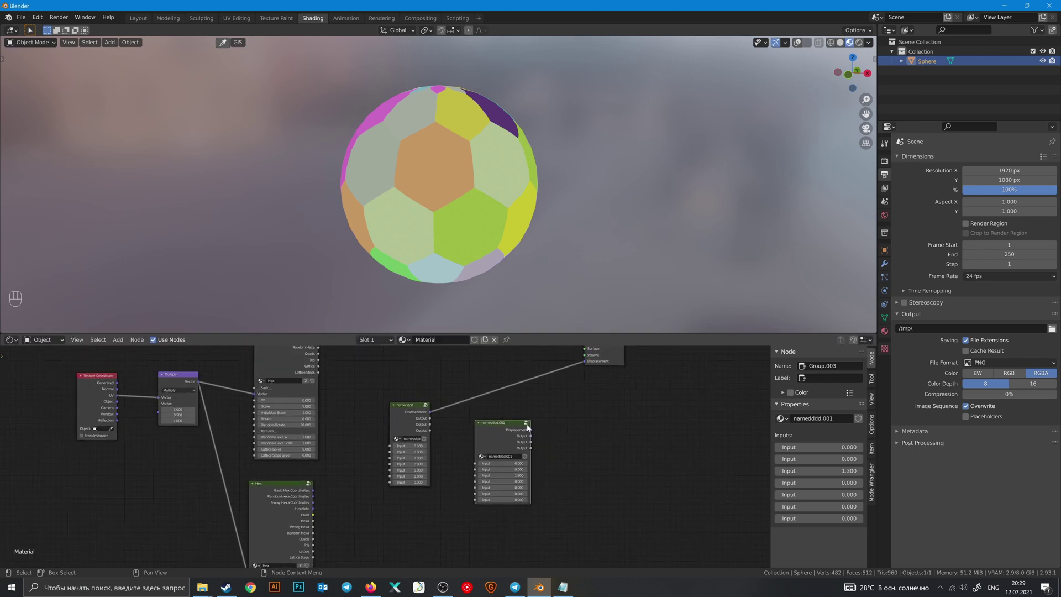
- Enable a custom color on the namedddd.001 node and set it to red
{"action": "left_click", "coordinate": [790, 392]}
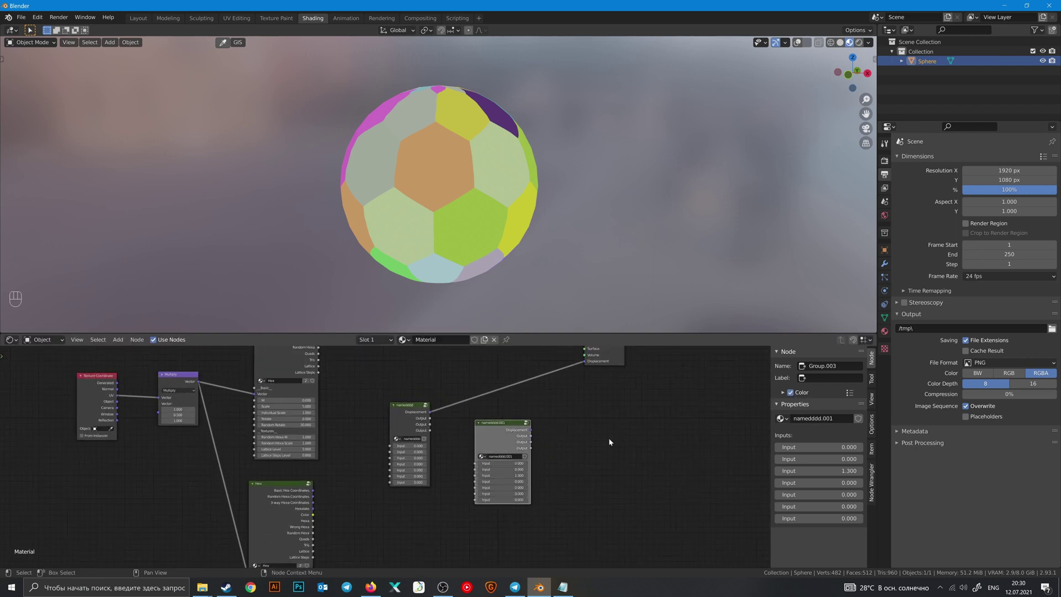
{"action": "left_click", "coordinate": [801, 392]}
{"action": "left_click", "coordinate": [812, 407]}
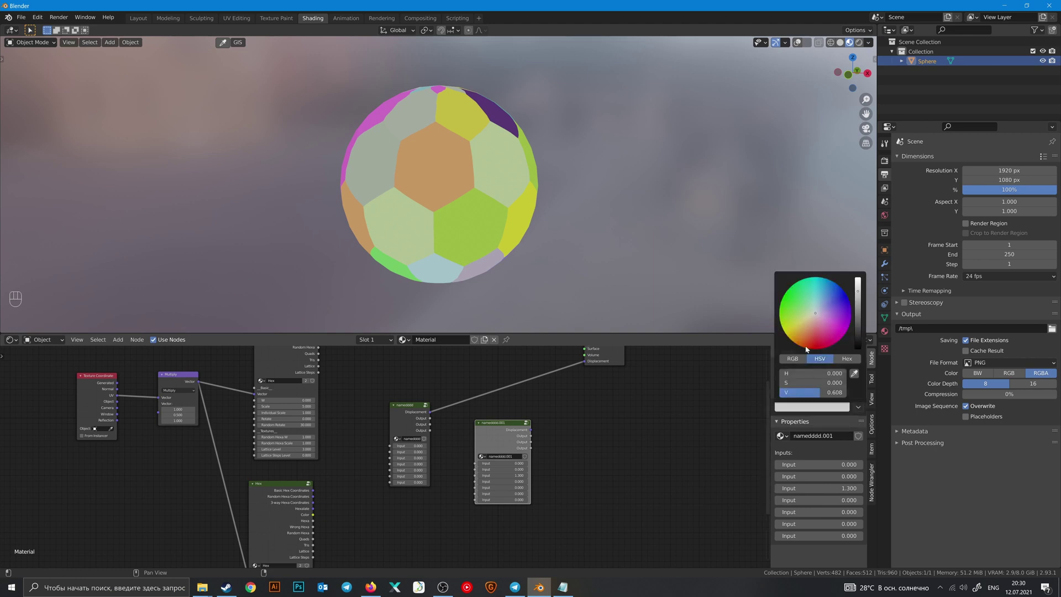
{"action": "left_click", "coordinate": [805, 342]}
- Enable a custom color on the Multiply node and set it to purple with hue 0.827 and saturation 0.713
{"action": "middle_click_drag", "start_coordinate": [197, 406], "coordinate": [341, 425], "text": "shift"}
{"action": "left_click", "coordinate": [339, 424]}
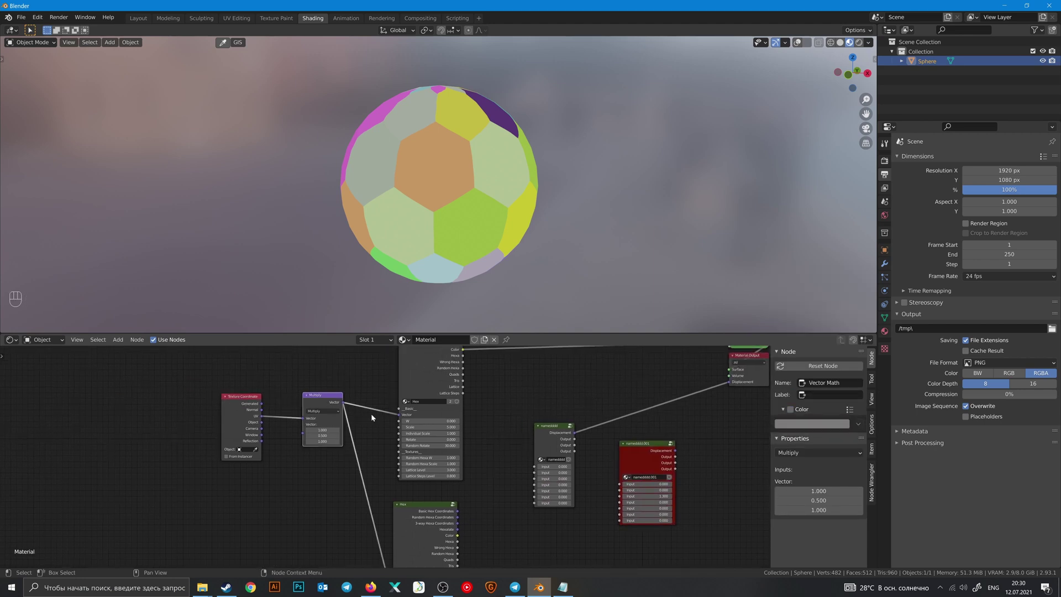
{"action": "left_click", "coordinate": [790, 409]}
{"action": "left_click", "coordinate": [811, 423]}
{"action": "left_click", "coordinate": [809, 331]}
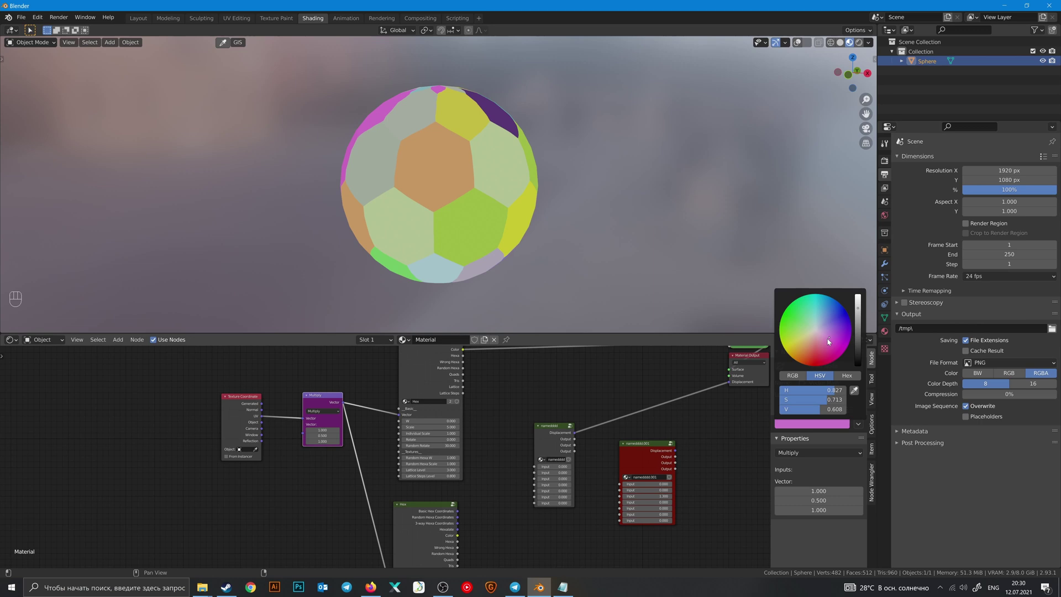
- Cycle the sphere preview through the Texture Coordinate node's outputs up to Object
{"action": "middle_click_drag", "start_coordinate": [608, 407], "coordinate": [519, 433]}
{"action": "scroll", "coordinate": [519, 433], "scroll_direction": "down", "scroll_amount": 5}
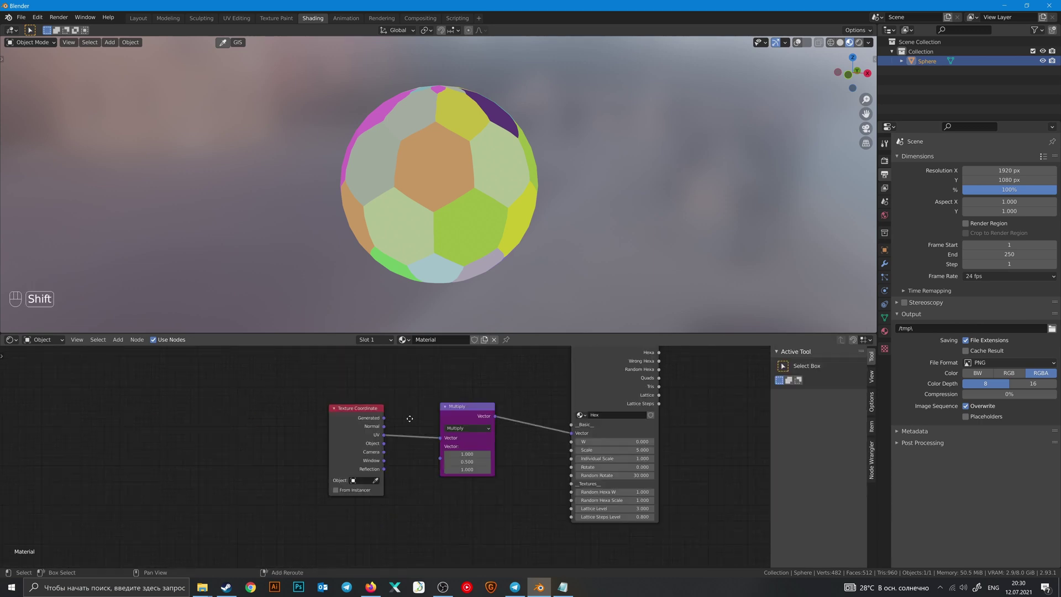
{"action": "middle_click_drag", "start_coordinate": [409, 417], "coordinate": [425, 413], "text": "shift"}
{"action": "left_click", "coordinate": [369, 416]}
{"action": "left_click", "coordinate": [369, 416], "text": "ctrl+shift"}
{"action": "left_click", "coordinate": [369, 416], "text": "ctrl+shift"}
{"action": "left_click", "coordinate": [369, 415], "text": "ctrl+shift"}
{"action": "left_click", "coordinate": [369, 415], "text": "ctrl+shift"}
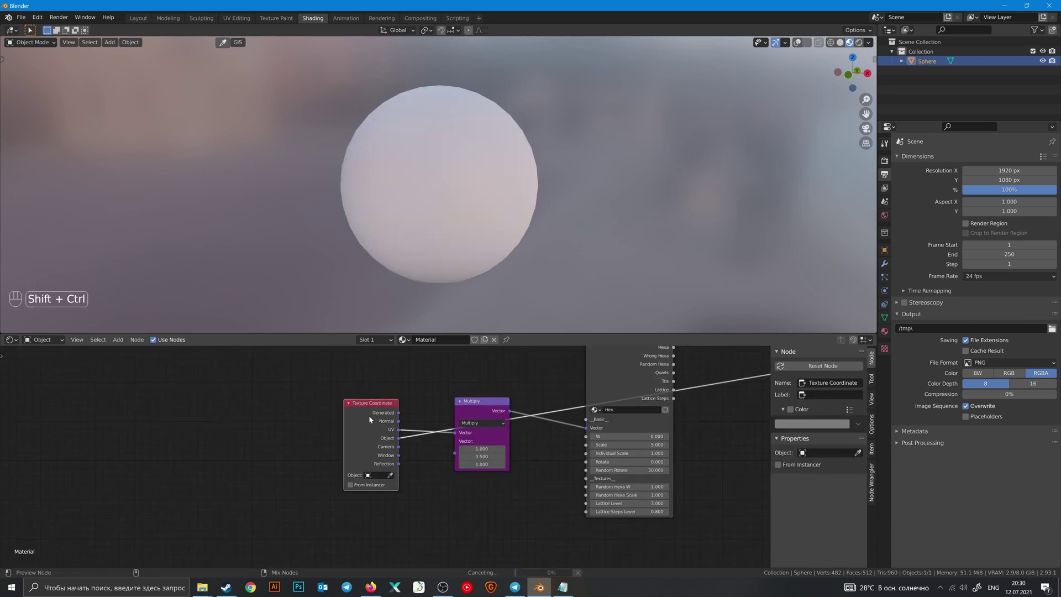
- Move the Multiply node lower to clear the space between the Texture Coordinate and Hex nodes
{"action": "middle_click_drag", "start_coordinate": [535, 214], "coordinate": [490, 219]}
{"action": "scroll", "coordinate": [379, 244], "scroll_direction": "down", "scroll_amount": 4}
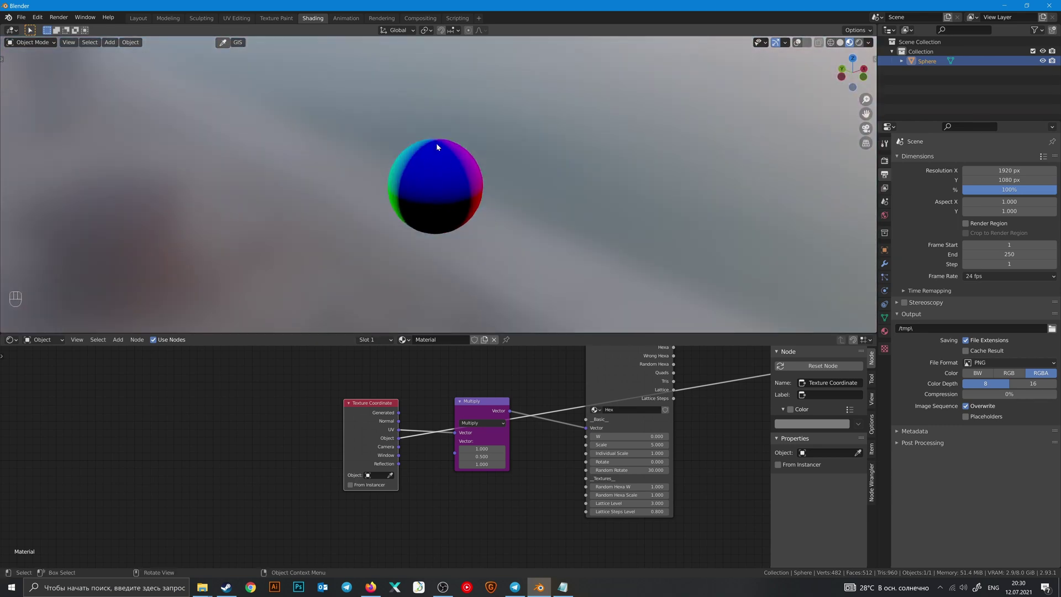
{"action": "middle_click_drag", "start_coordinate": [490, 174], "coordinate": [466, 138]}
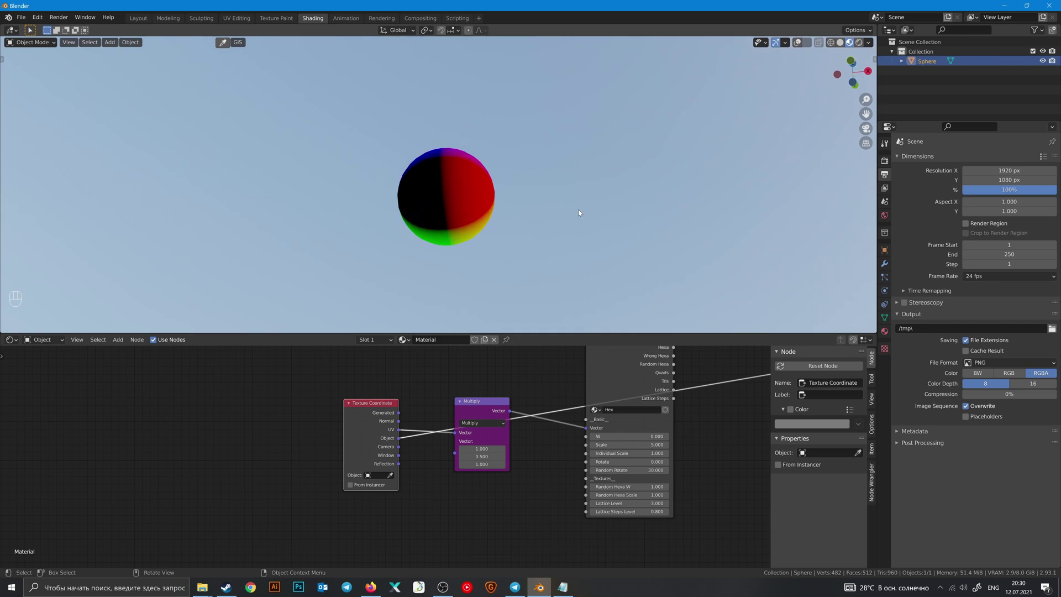
{"action": "middle_click_drag", "start_coordinate": [579, 213], "coordinate": [339, 210]}
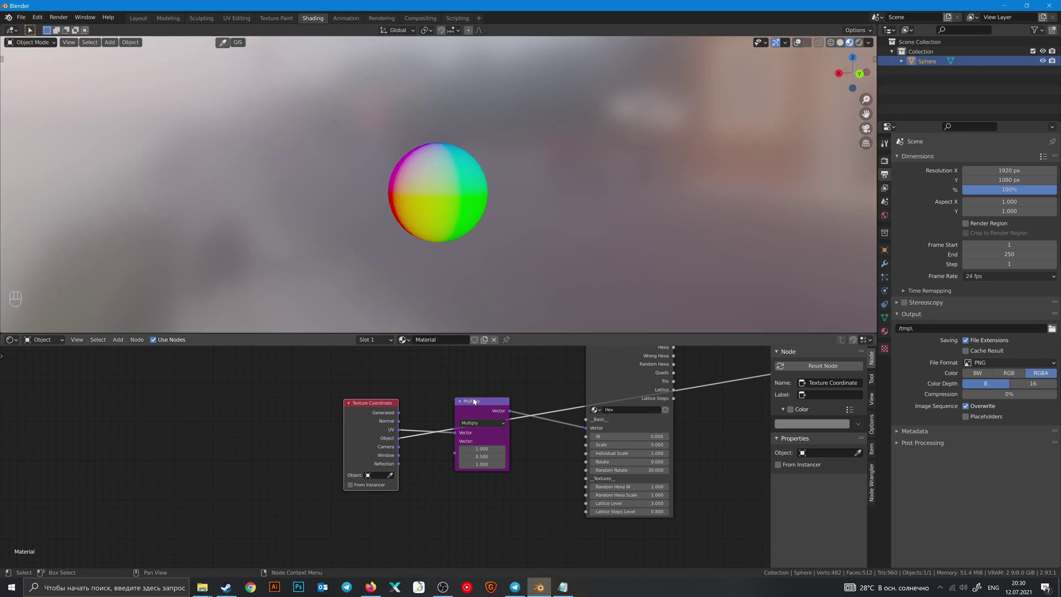
{"action": "left_click_drag", "start_coordinate": [473, 401], "coordinate": [473, 462]}
{"action": "middle_click_drag", "start_coordinate": [464, 393], "coordinate": [460, 453]}
- Add a Separate XYZ node above the Multiply node, between Texture Coordinate and Hex
{"action": "key", "text": "shift+a"}
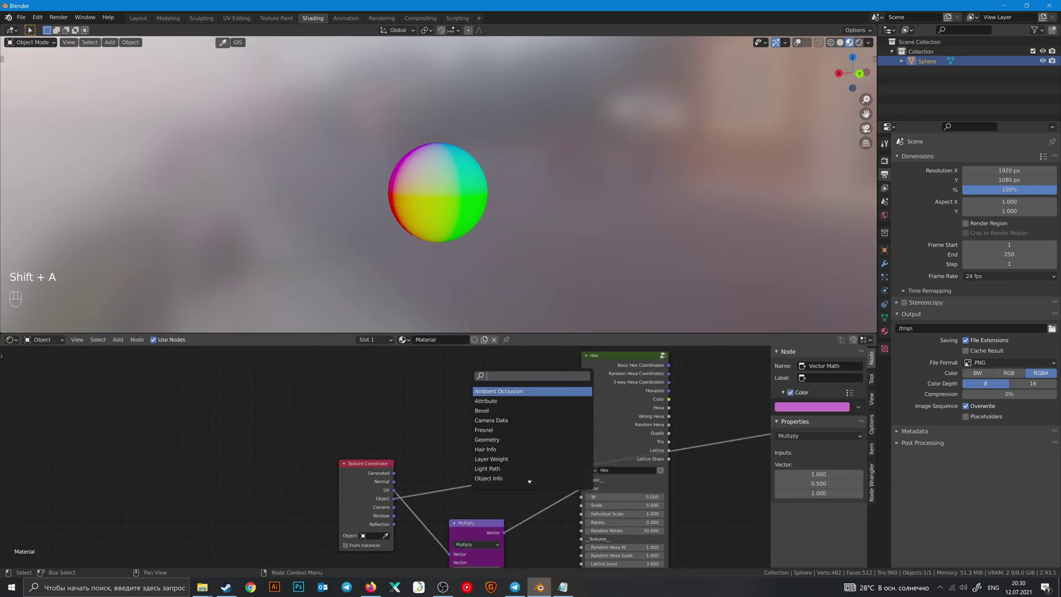
{"action": "type", "text": "sep"}
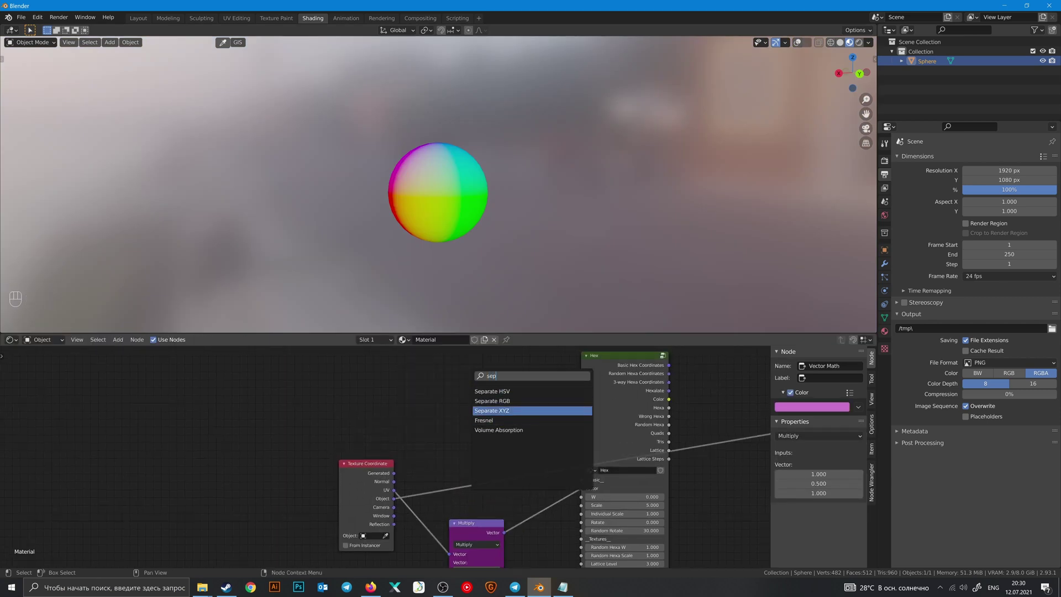
{"action": "key", "text": "Up"}
{"action": "key", "text": "Up"}
{"action": "key", "text": "Up"}
{"action": "key", "text": "Down"}
{"action": "key", "text": "Down"}
{"action": "key", "text": "Up"}
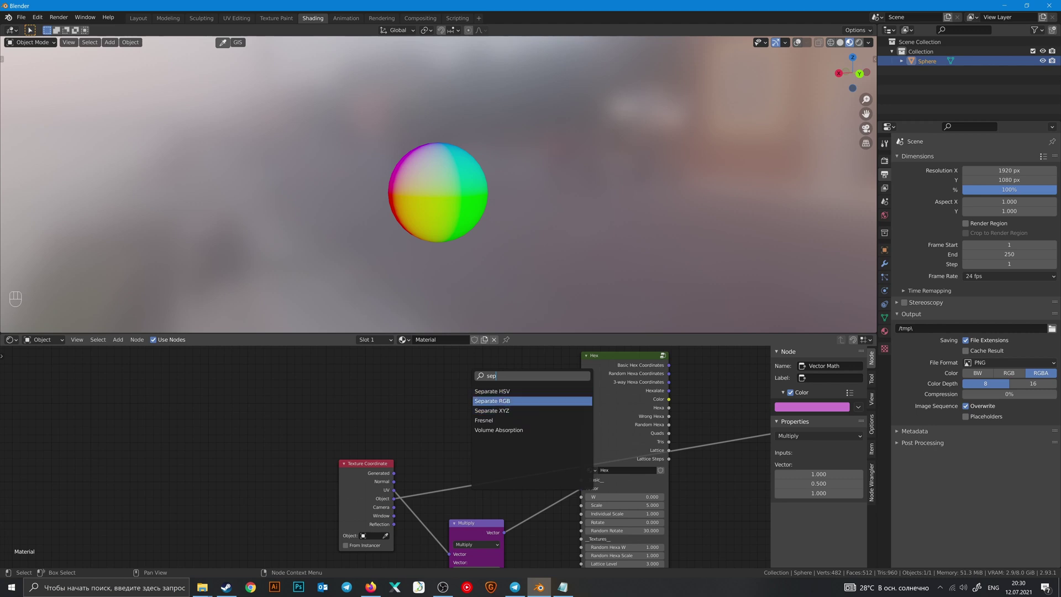
{"action": "key", "text": "Up"}
{"action": "key", "text": "Down"}
{"action": "key", "text": "Up"}
{"action": "key", "text": "Down"}
{"action": "key", "text": "Down"}
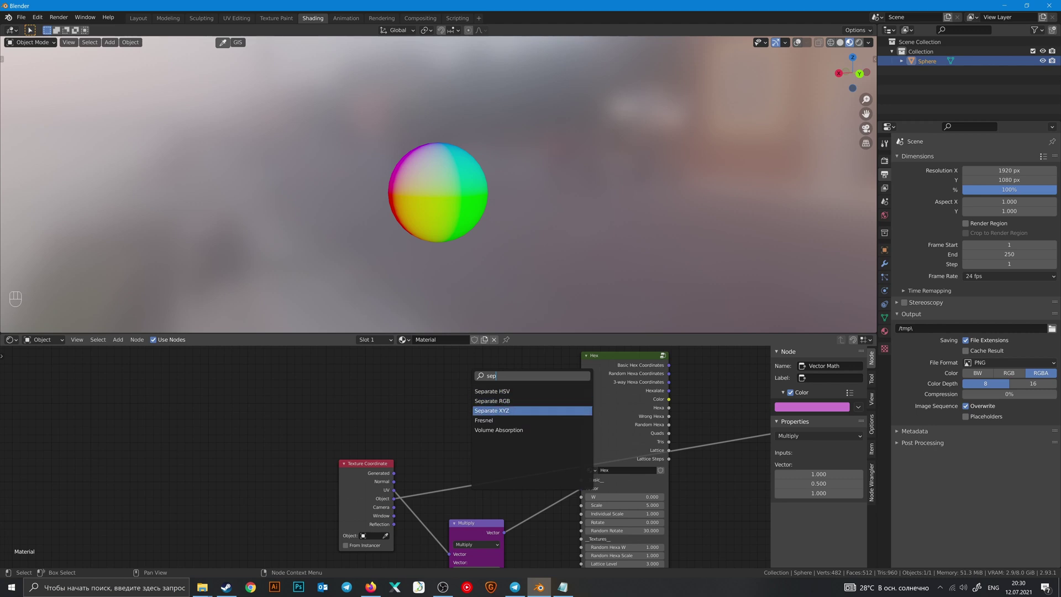
{"action": "key", "text": "Return"}
{"action": "left_click", "coordinate": [494, 425]}
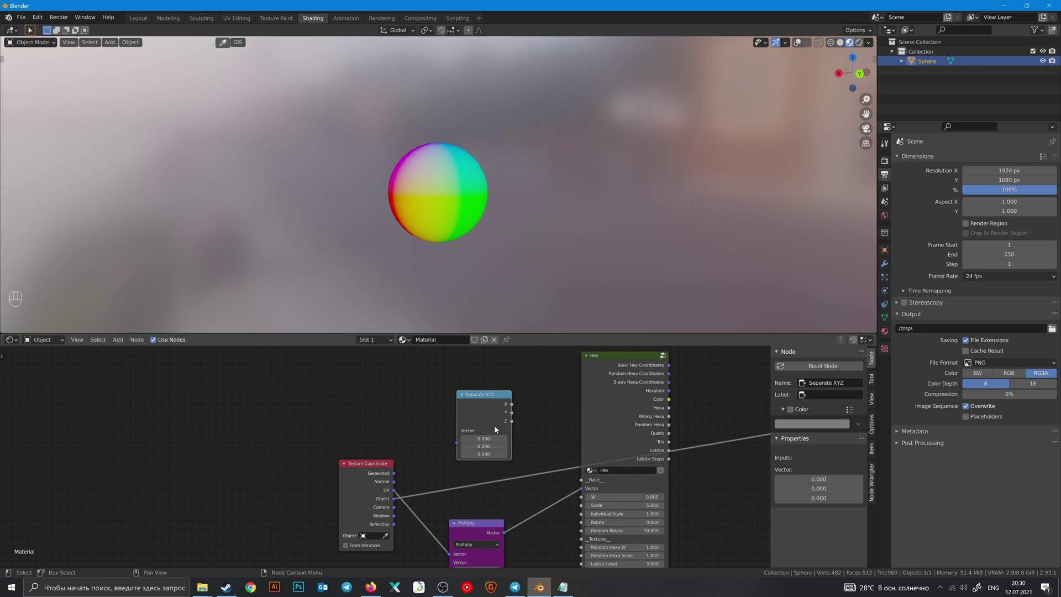
- Connect Texture Coordinate's Object output to the Separate XYZ vector input and preview its X, Y and Z outputs, ending on X
{"action": "scroll", "coordinate": [435, 449], "scroll_direction": "up", "scroll_amount": 1}
{"action": "left_click_drag", "start_coordinate": [395, 507], "coordinate": [469, 439]}
{"action": "left_click", "coordinate": [515, 389], "text": "ctrl+shift"}
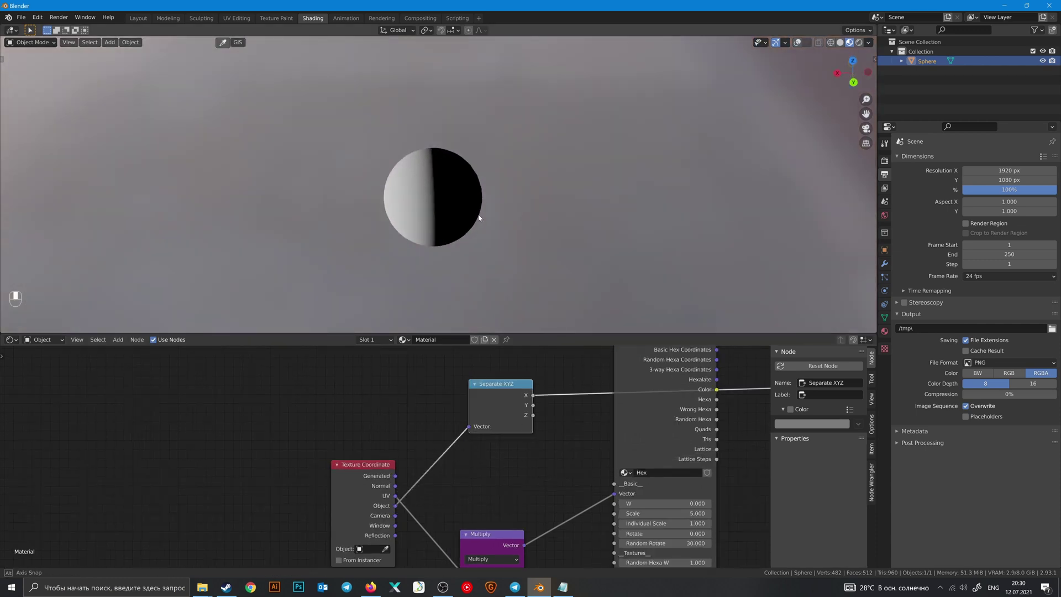
{"action": "left_click", "coordinate": [512, 392], "text": "ctrl+shift"}
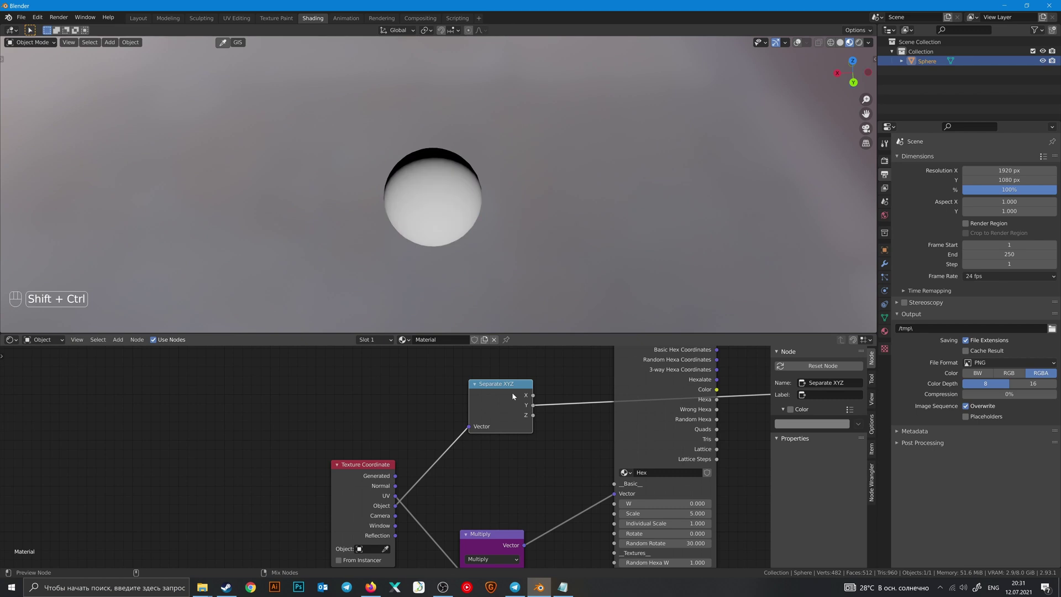
{"action": "left_click", "coordinate": [511, 392], "text": "ctrl+shift"}
{"action": "left_click", "coordinate": [512, 392], "text": "ctrl+shift"}
- Move the Separate XYZ node closer to Texture Coordinate and shift the Hex node away to widen the gap between them
{"action": "left_click_drag", "start_coordinate": [507, 399], "coordinate": [470, 416]}
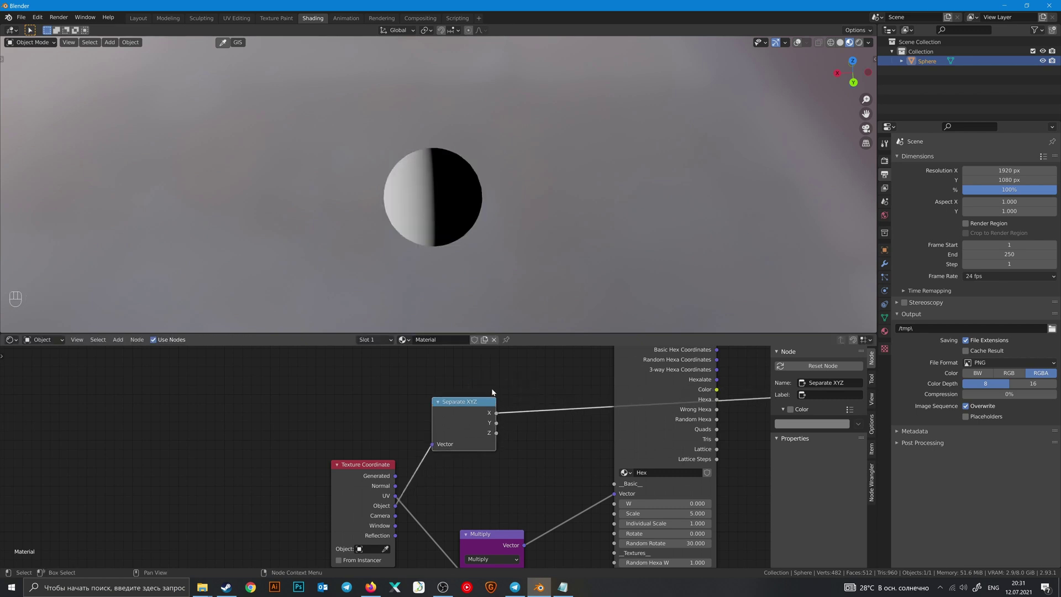
{"action": "middle_click_drag", "start_coordinate": [496, 387], "coordinate": [471, 446]}
{"action": "scroll", "coordinate": [486, 442], "scroll_direction": "up", "scroll_amount": 1}
{"action": "left_click_drag", "start_coordinate": [627, 407], "coordinate": [592, 394]}
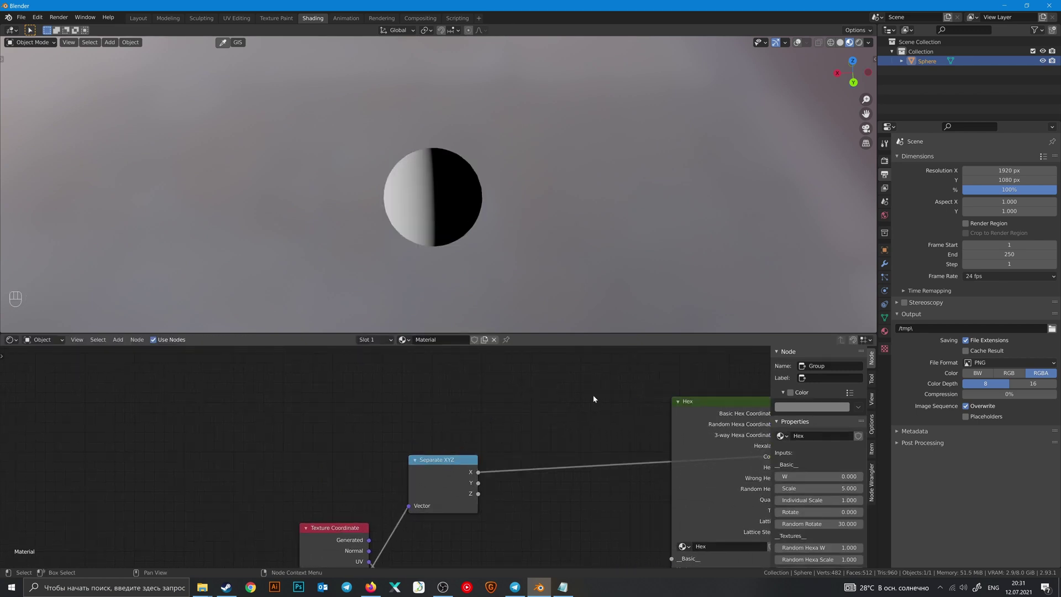
- Add a Combine XYZ node and insert it on the link leaving Separate XYZ's X output
{"action": "key", "text": "shift+a"}
{"action": "type", "text": "cp"}
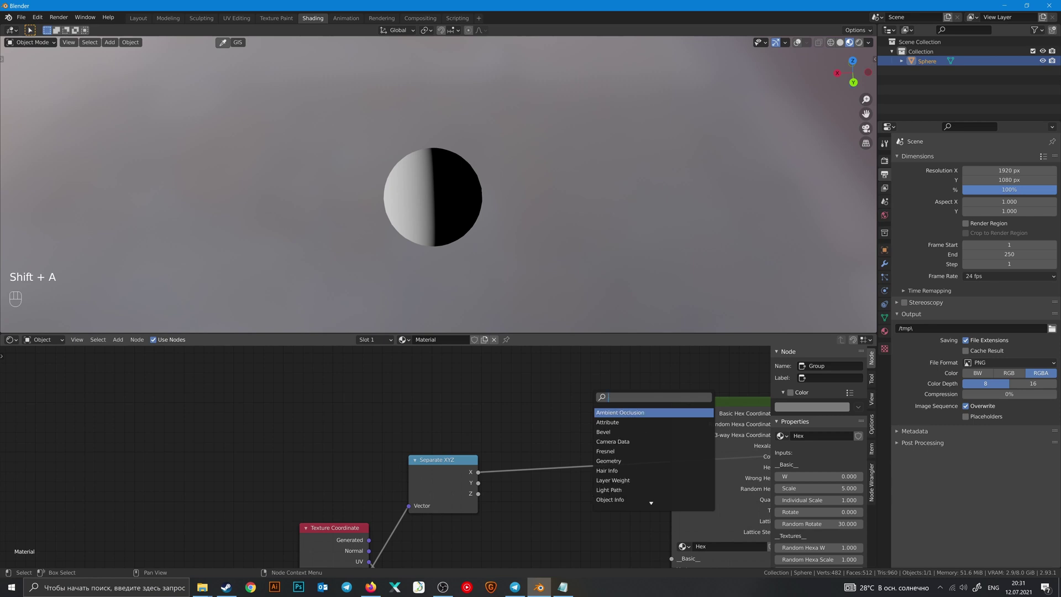
{"action": "type", "text": "m"}
{"action": "key", "text": "Down"}
{"action": "key", "text": "Down"}
{"action": "key", "text": "Down"}
{"action": "key", "text": "Down"}
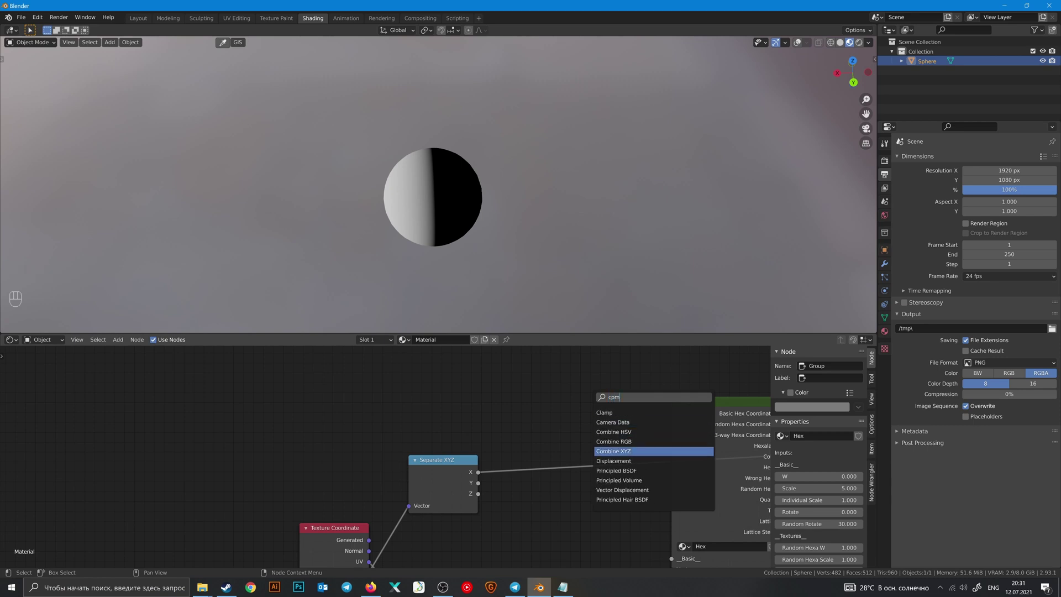
{"action": "key", "text": "Return"}
{"action": "left_click", "coordinate": [532, 411]}
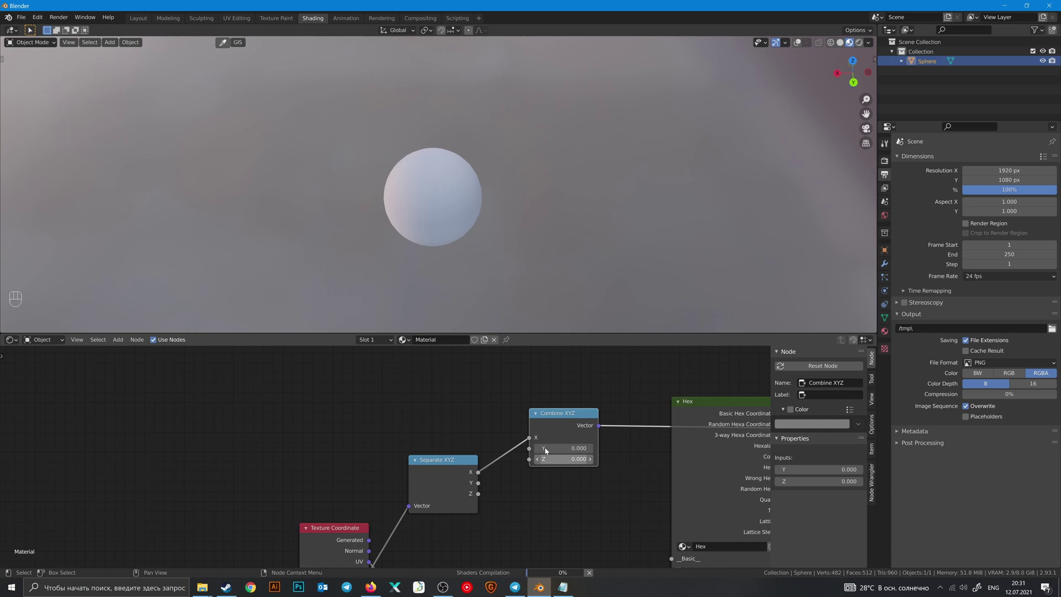
- Link the remaining Separate XYZ outputs to the matching Y and Z inputs of Combine XYZ and align the two nodes
{"action": "left_click_drag", "start_coordinate": [556, 415], "coordinate": [559, 434]}
{"action": "right_click_drag", "start_coordinate": [459, 478], "coordinate": [575, 442], "text": "alt"}
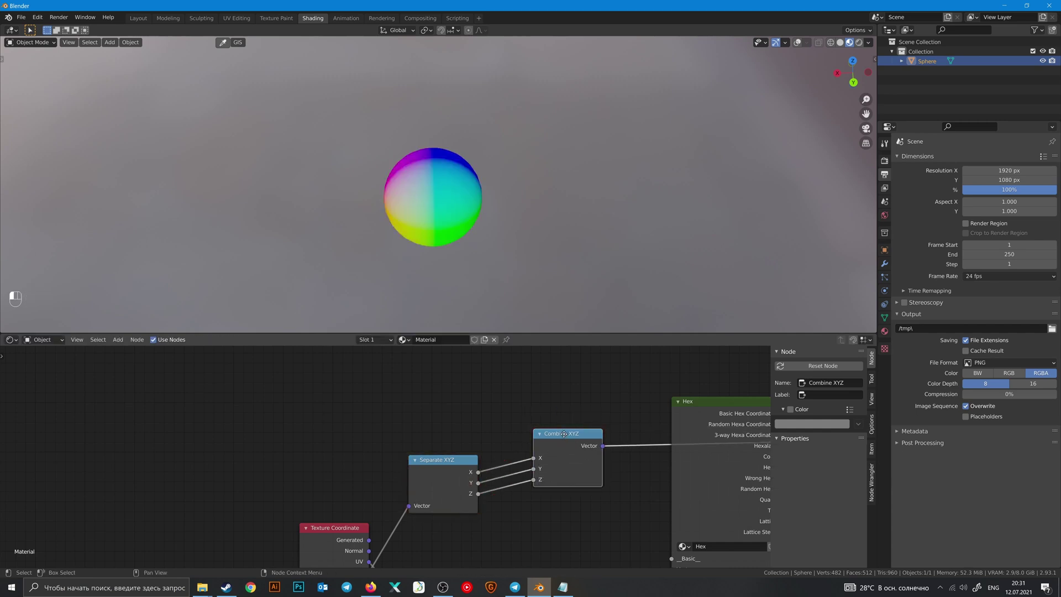
{"action": "mouse_move", "coordinate": [563, 432]}
{"action": "left_mouse_down"}
{"action": "mouse_move", "coordinate": [551, 454]}
{"action": "mouse_move", "coordinate": [563, 452]}
{"action": "left_mouse_up"}
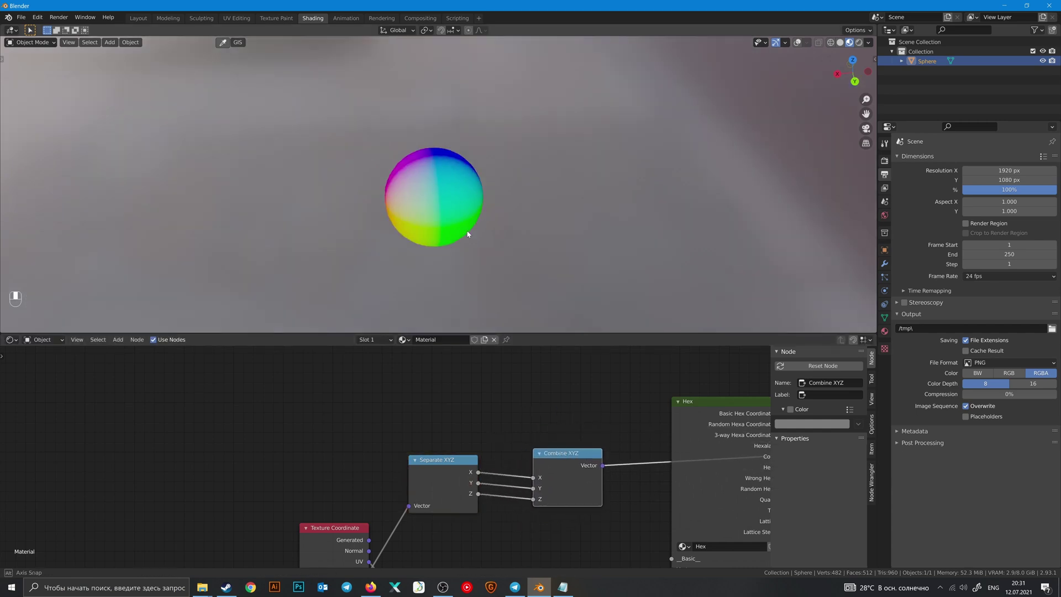
- Spread the Separate XYZ and Combine XYZ nodes further apart to leave room for a node between them
{"action": "middle_click_drag", "start_coordinate": [466, 232], "coordinate": [601, 199]}
{"action": "middle_click_drag", "start_coordinate": [500, 437], "coordinate": [505, 427]}
{"action": "scroll", "coordinate": [479, 223], "scroll_direction": "up", "scroll_amount": 1}
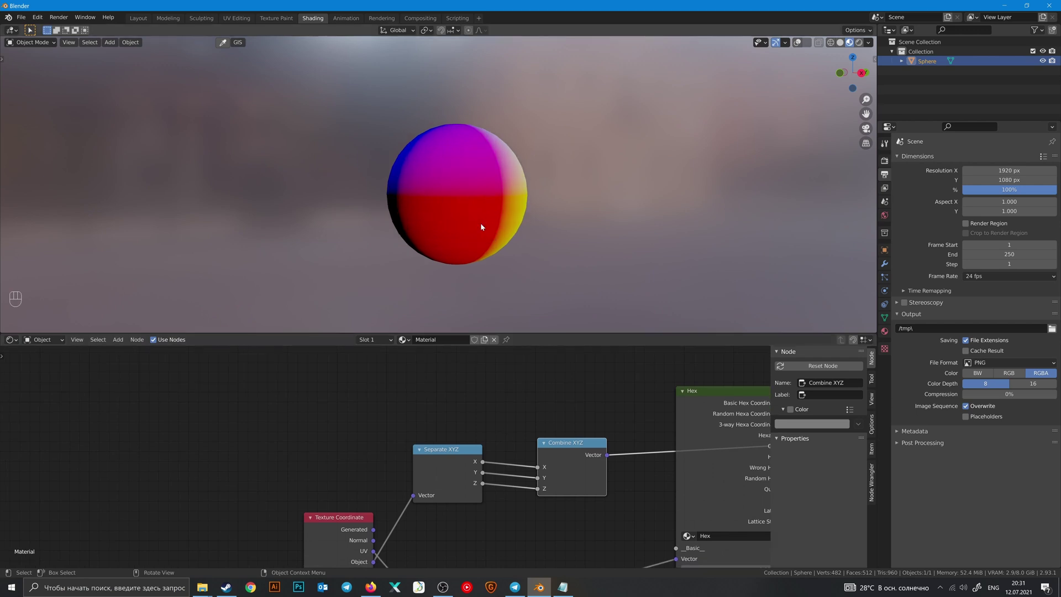
{"action": "middle_click_drag", "start_coordinate": [543, 220], "coordinate": [530, 230], "text": "shift"}
{"action": "left_click_drag", "start_coordinate": [550, 451], "coordinate": [563, 428]}
{"action": "left_click", "coordinate": [558, 417]}
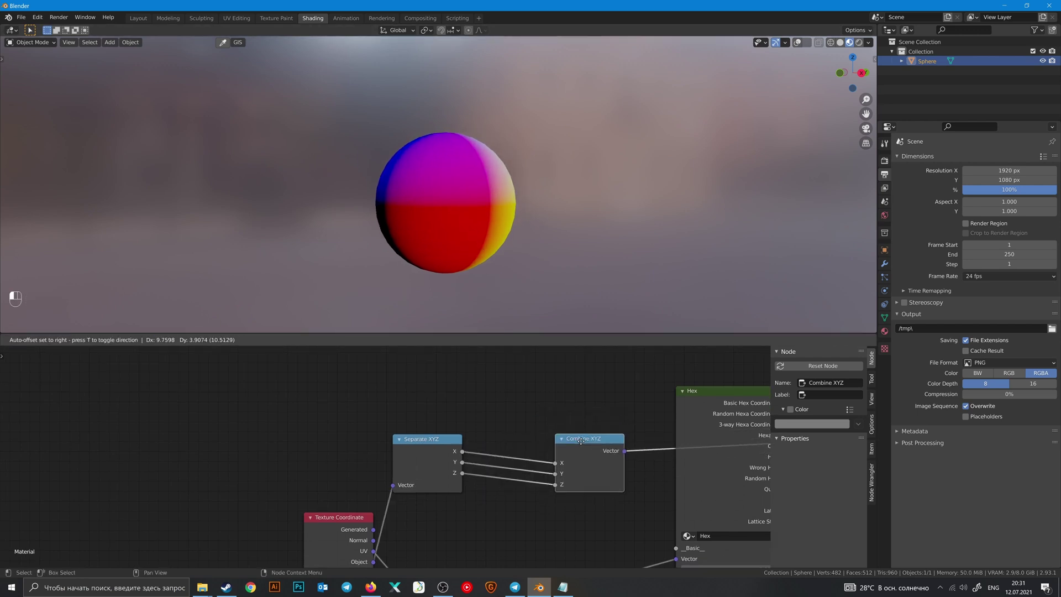
{"action": "mouse_move", "coordinate": [577, 452]}
{"action": "left_mouse_down"}
{"action": "mouse_move", "coordinate": [566, 458]}
{"action": "mouse_move", "coordinate": [574, 447]}
{"action": "left_mouse_up"}
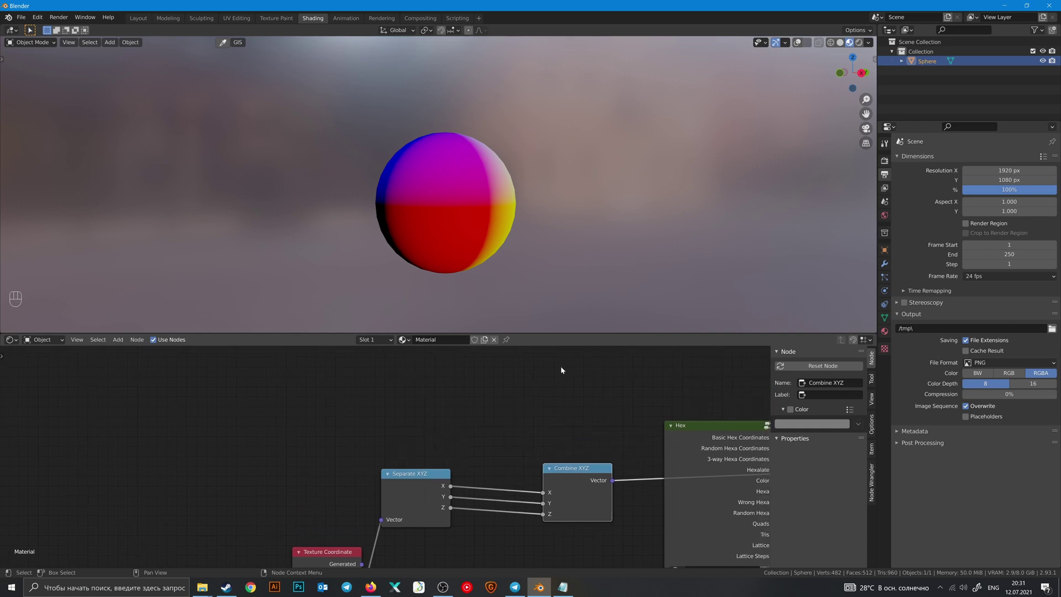
- Add a Math node and insert it on the X link between Separate XYZ and Combine XYZ
{"action": "key", "text": "shift+a"}
{"action": "type", "text": "ma"}
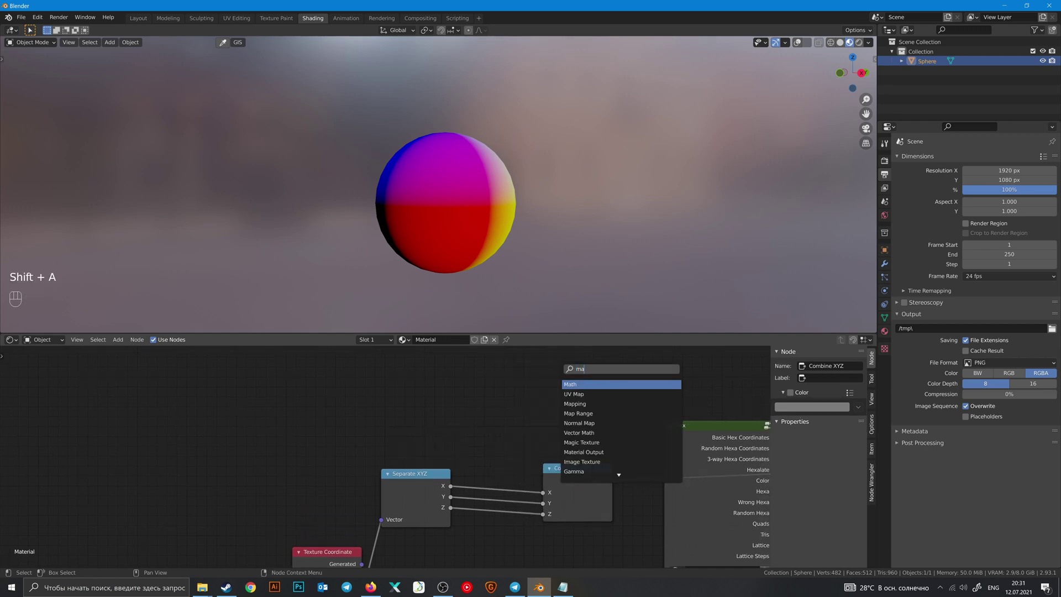
{"action": "type", "text": "th"}
{"action": "key", "text": "Return"}
{"action": "left_click", "coordinate": [495, 447]}
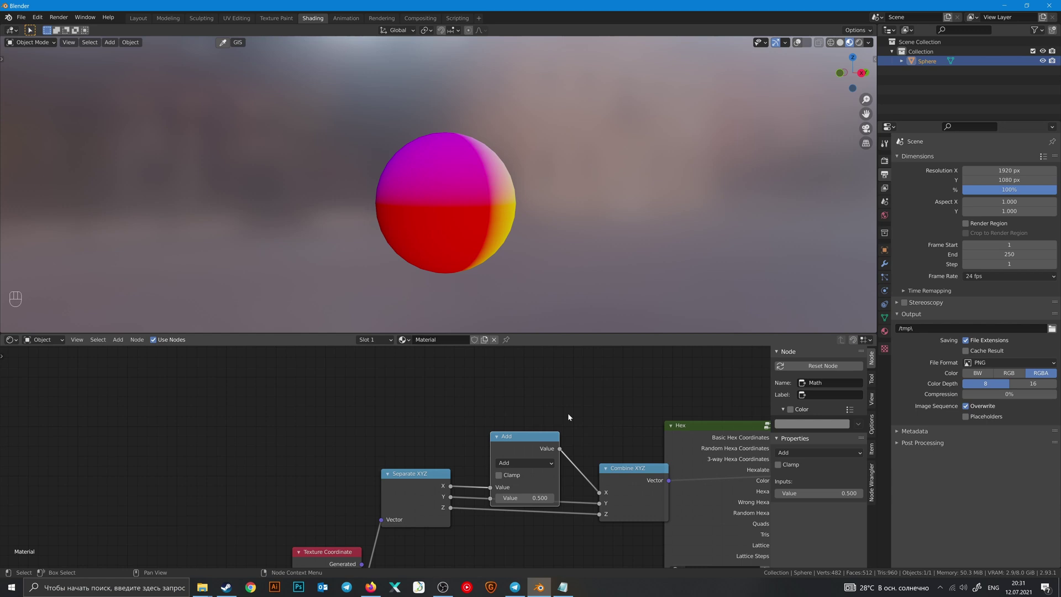
- Adjust the Add node's value to -0.300 to shift the X coordinate on the sphere
{"action": "middle_click_drag", "start_coordinate": [568, 417], "coordinate": [510, 373]}
{"action": "middle_click_drag", "start_coordinate": [497, 188], "coordinate": [442, 312]}
{"action": "mouse_move", "coordinate": [467, 454]}
{"action": "left_mouse_down"}
{"action": "mouse_move", "coordinate": [390, 453]}
{"action": "mouse_move", "coordinate": [495, 454]}
{"action": "mouse_move", "coordinate": [456, 453]}
{"action": "left_mouse_up"}
{"action": "middle_click_drag", "start_coordinate": [521, 230], "coordinate": [386, 119]}
{"action": "left_click_drag", "start_coordinate": [469, 454], "coordinate": [429, 454]}
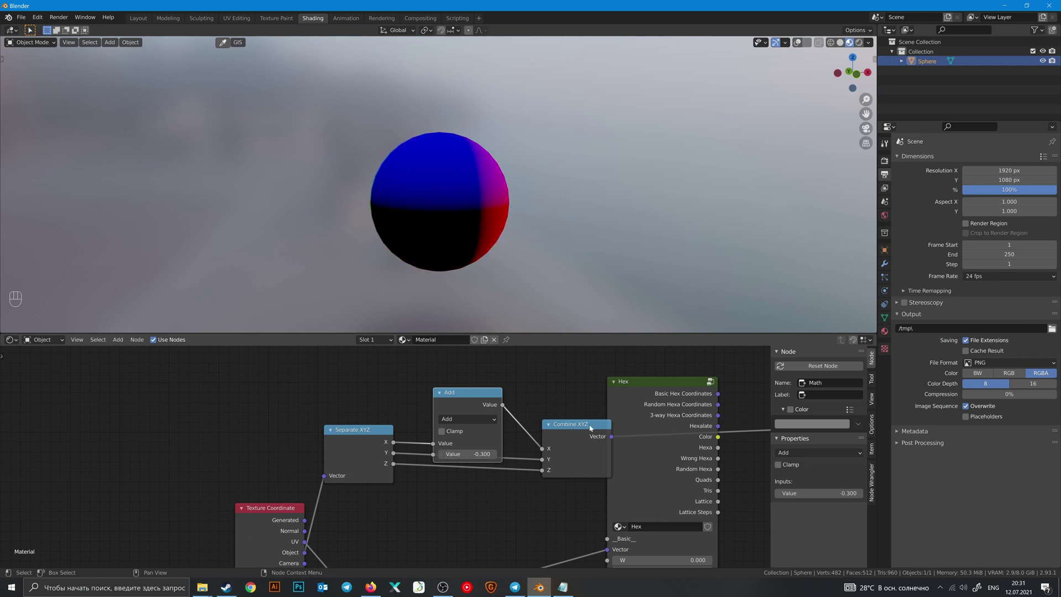
- Shift the Combine XYZ node closer to the Math node and raise the Math node above the Y and Z links
{"action": "left_click_drag", "start_coordinate": [590, 428], "coordinate": [571, 422]}
{"action": "middle_click_drag", "start_coordinate": [552, 199], "coordinate": [513, 205]}
{"action": "left_click_drag", "start_coordinate": [465, 399], "coordinate": [453, 366]}
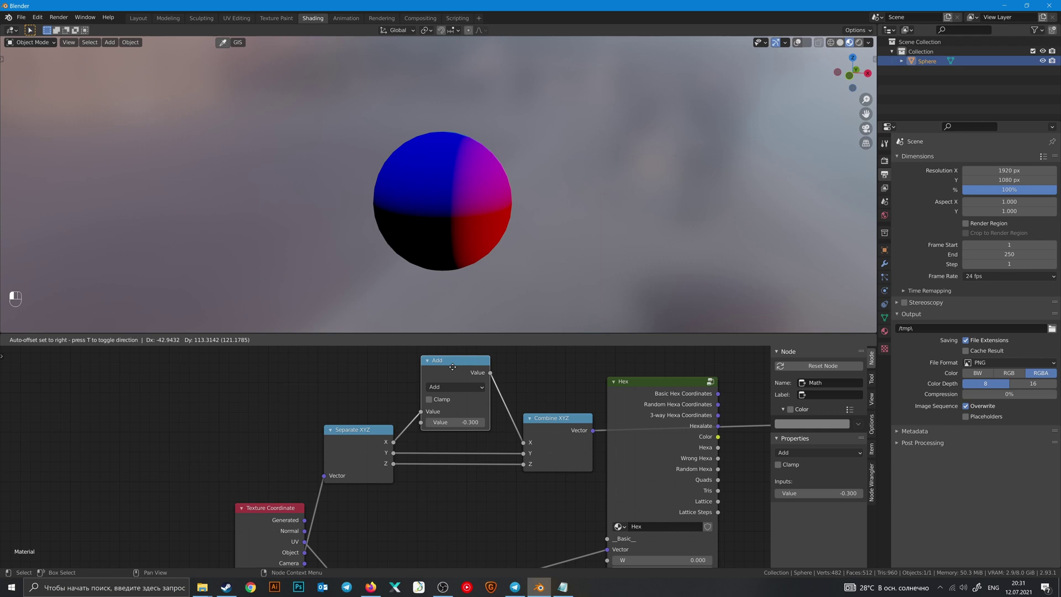
{"action": "left_click_drag", "start_coordinate": [452, 367], "coordinate": [465, 382]}
- Review the Math node's operations, keep Add, and move the node closer to Separate XYZ
{"action": "left_click", "coordinate": [469, 403]}
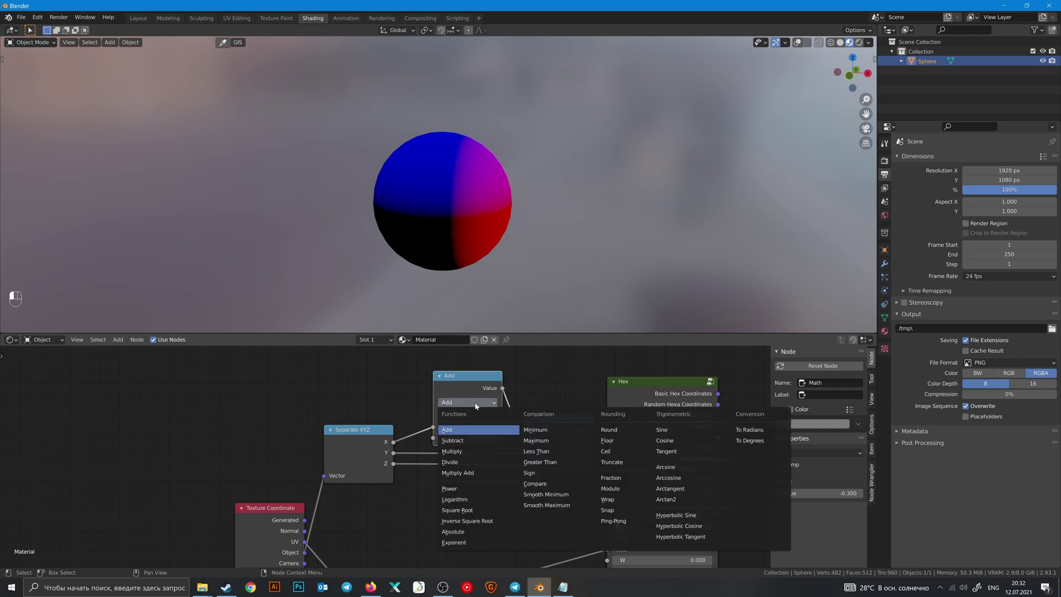
{"action": "left_click", "coordinate": [446, 429]}
{"action": "left_click_drag", "start_coordinate": [484, 381], "coordinate": [464, 386]}
{"action": "left_click", "coordinate": [466, 390]}
- Cycle the sphere preview through the Hex node group's outputs up to Quads
{"action": "scroll", "coordinate": [551, 379], "scroll_direction": "down", "scroll_amount": 1}
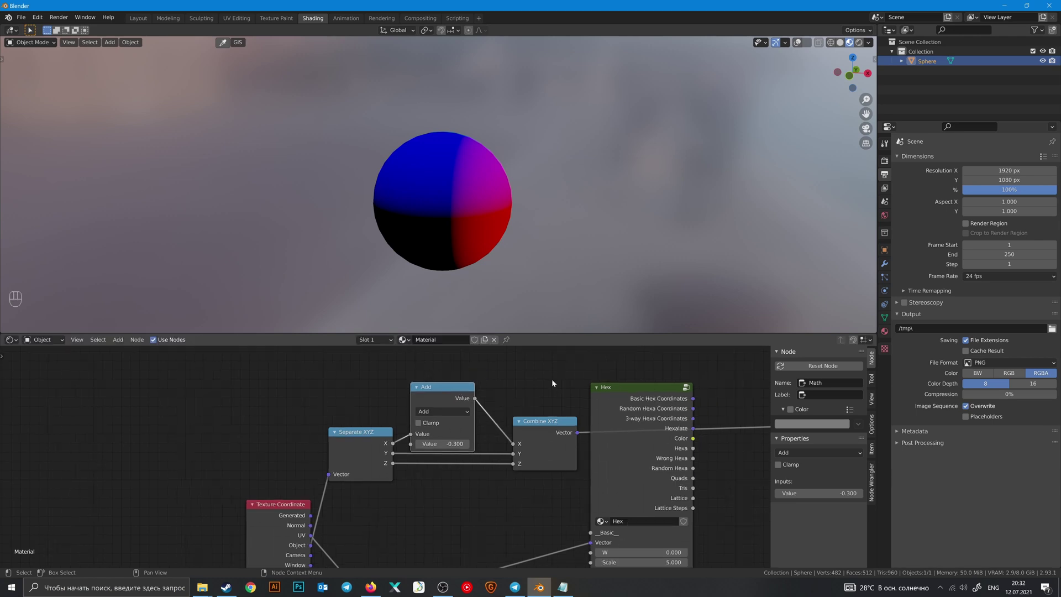
{"action": "middle_click_drag", "start_coordinate": [522, 391], "coordinate": [476, 387]}
{"action": "left_click", "coordinate": [621, 395], "text": "ctrl+shift"}
{"action": "left_click", "coordinate": [618, 393], "text": "ctrl+shift"}
{"action": "left_click", "coordinate": [618, 393], "text": "ctrl+shift"}
{"action": "left_click", "coordinate": [618, 393], "text": "ctrl+shift"}
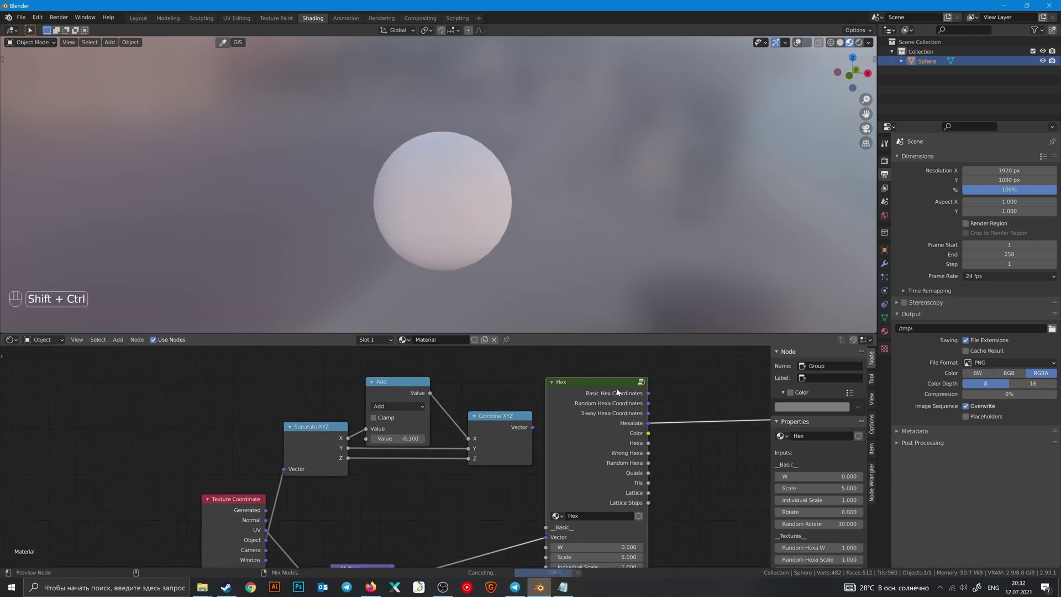
{"action": "left_click", "coordinate": [617, 392], "text": "ctrl+shift"}
{"action": "left_click", "coordinate": [616, 391], "text": "ctrl+shift"}
{"action": "left_click", "coordinate": [618, 391], "text": "ctrl+shift"}
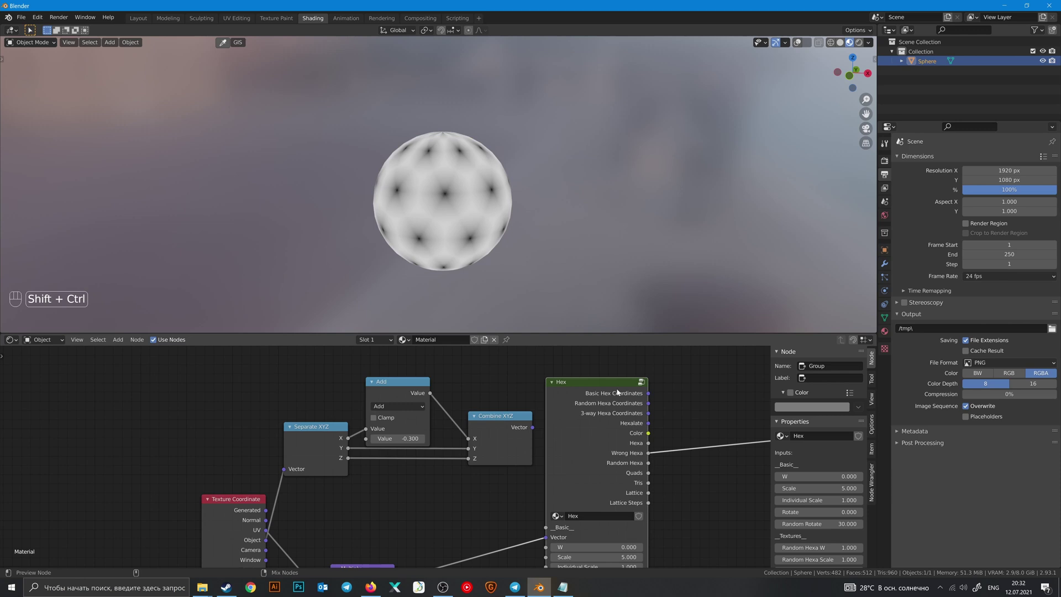
{"action": "left_click", "coordinate": [617, 391], "text": "ctrl+shift"}
{"action": "left_click", "coordinate": [618, 391], "text": "ctrl+shift"}
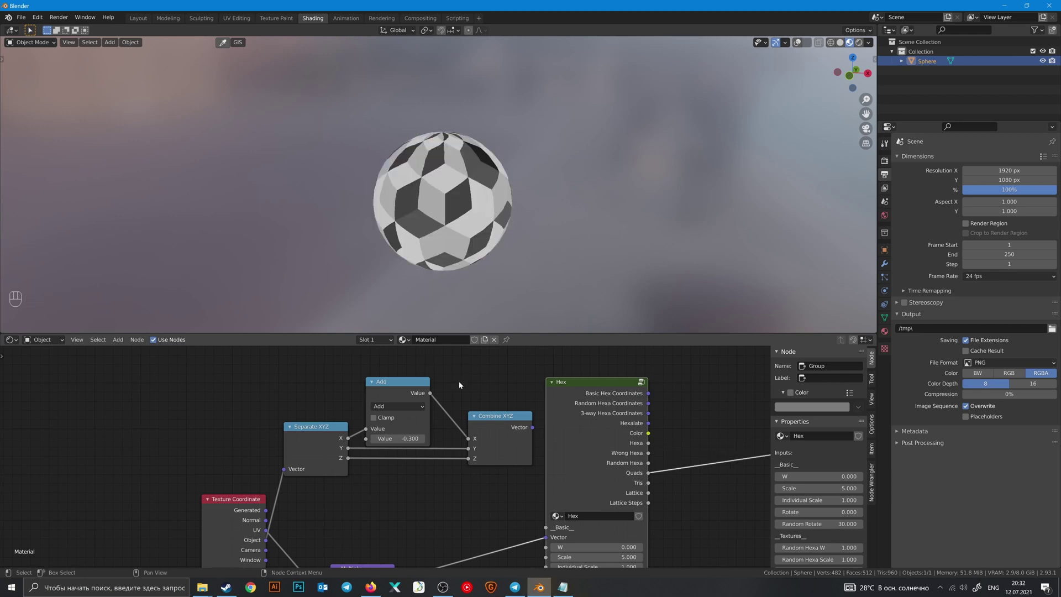
- Switch to File Explorer, open MANDELBLUB.png in the Photos viewer and examine the artwork
{"action": "scroll", "coordinate": [470, 389], "scroll_direction": "down", "scroll_amount": 2}
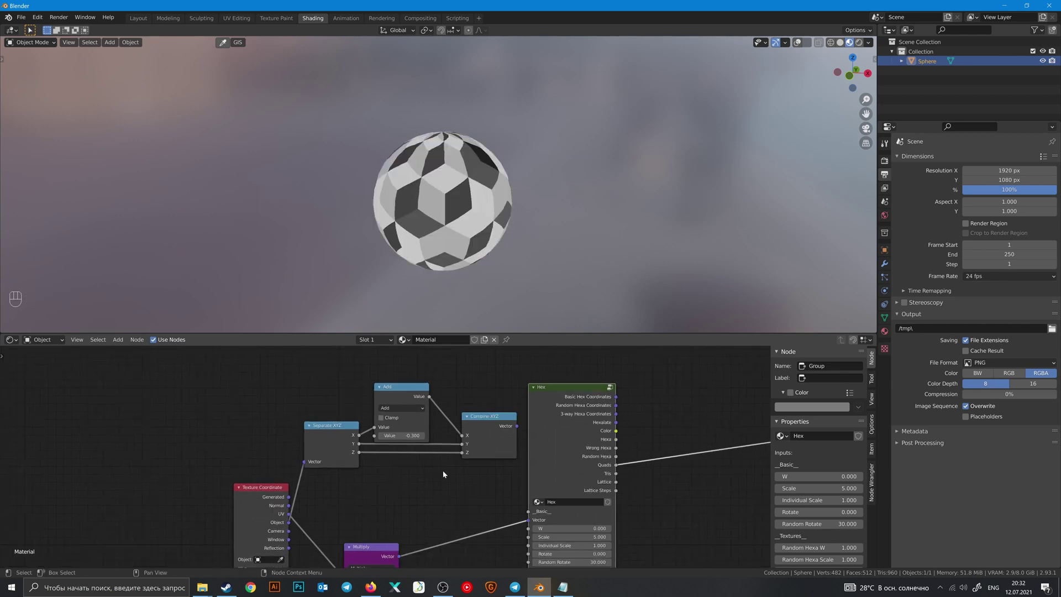
{"action": "mouse_move", "coordinate": [203, 589]}
{"action": "left_click", "coordinate": [269, 535]}
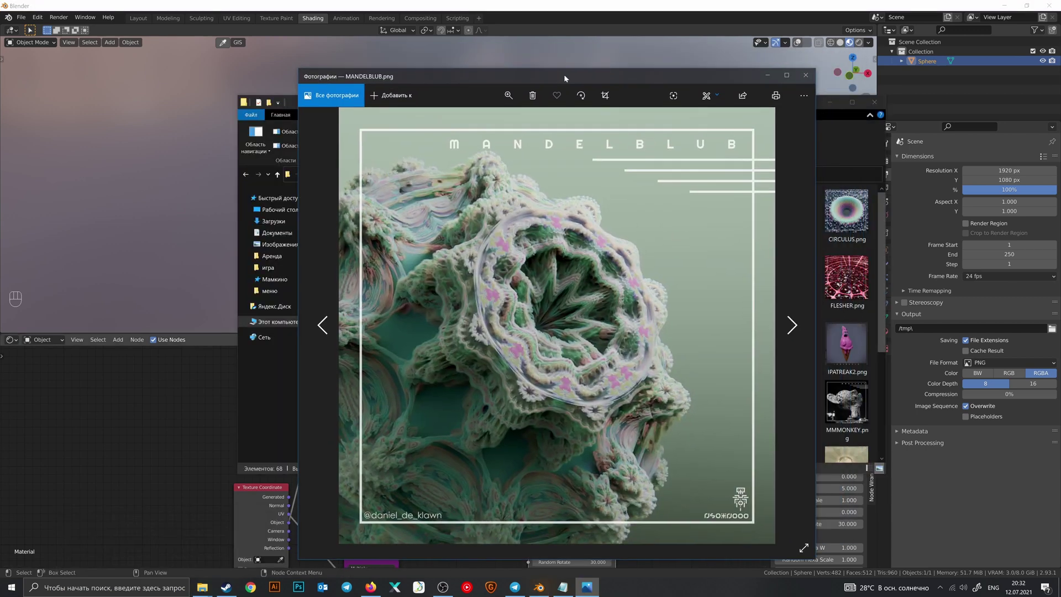
{"action": "mouse_move", "coordinate": [563, 74]}
{"action": "left_mouse_down"}
{"action": "mouse_move", "coordinate": [604, 59]}
{"action": "mouse_move", "coordinate": [563, 57]}
{"action": "left_mouse_up"}
{"action": "scroll", "coordinate": [534, 338], "scroll_direction": "down", "scroll_amount": 1}
{"action": "scroll", "coordinate": [534, 337], "scroll_direction": "up", "scroll_amount": 1}
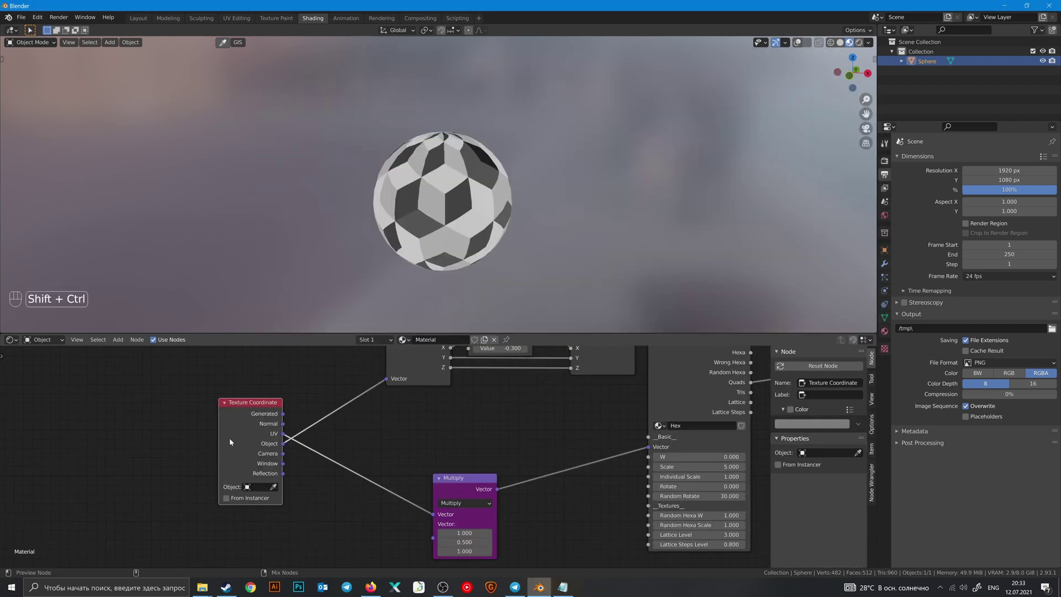
- Preview the Texture Coordinate node's outputs on the sphere one after another, stopping at Object
{"action": "left_click", "coordinate": [229, 437], "text": "ctrl+shift"}
{"action": "left_click", "coordinate": [230, 438], "text": "ctrl+shift"}
{"action": "left_click", "coordinate": [229, 438], "text": "ctrl+shift"}
{"action": "left_click", "coordinate": [230, 438], "text": "ctrl+shift"}
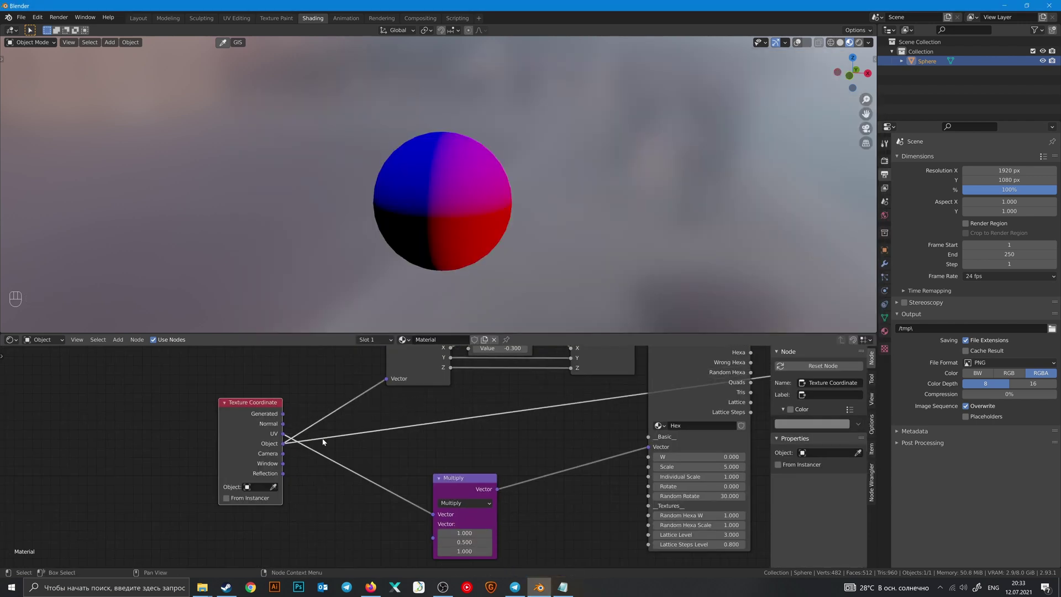
- Check the Texture Coordinate node's Object field and add an Empty object to the scene
{"action": "scroll", "coordinate": [322, 441], "scroll_direction": "up", "scroll_amount": 1}
{"action": "middle_click_drag", "start_coordinate": [322, 440], "coordinate": [408, 411]}
{"action": "scroll", "coordinate": [376, 437], "scroll_direction": "up", "scroll_amount": 1}
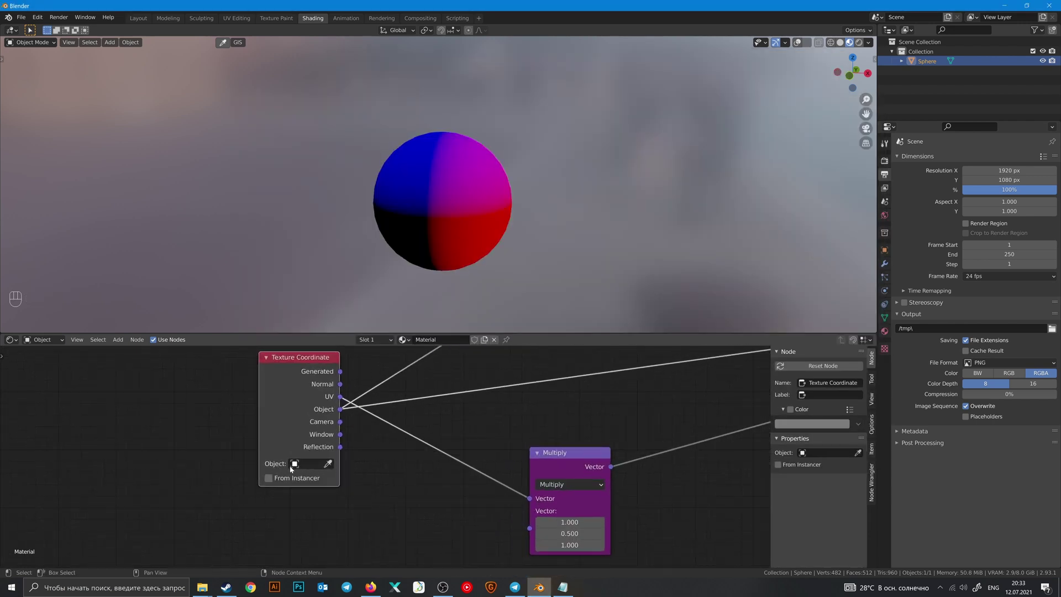
{"action": "left_click", "coordinate": [322, 464]}
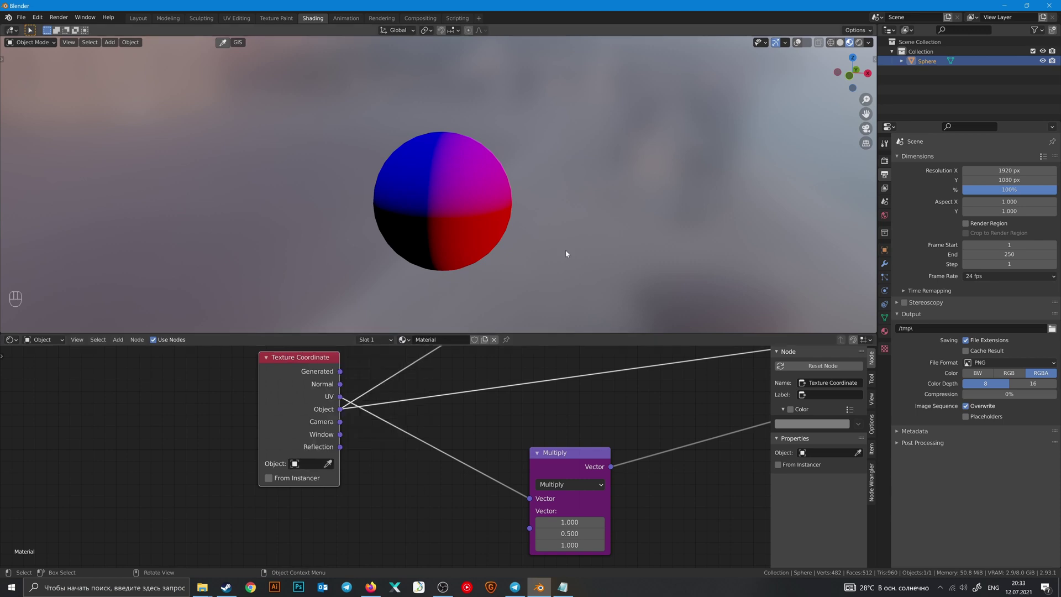
{"action": "middle_click_drag", "start_coordinate": [565, 250], "coordinate": [522, 197]}
{"action": "scroll", "coordinate": [530, 196], "scroll_direction": "down", "scroll_amount": 2}
{"action": "left_click", "coordinate": [539, 191]}
{"action": "key", "text": "shift+a"}
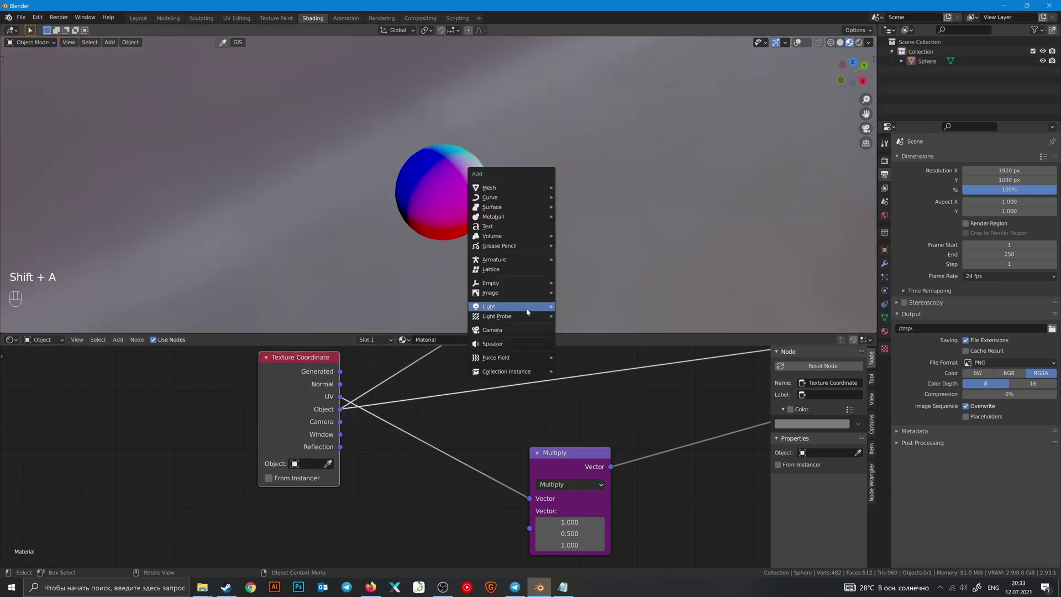
{"action": "mouse_move", "coordinate": [505, 286]}
{"action": "left_click", "coordinate": [584, 286]}
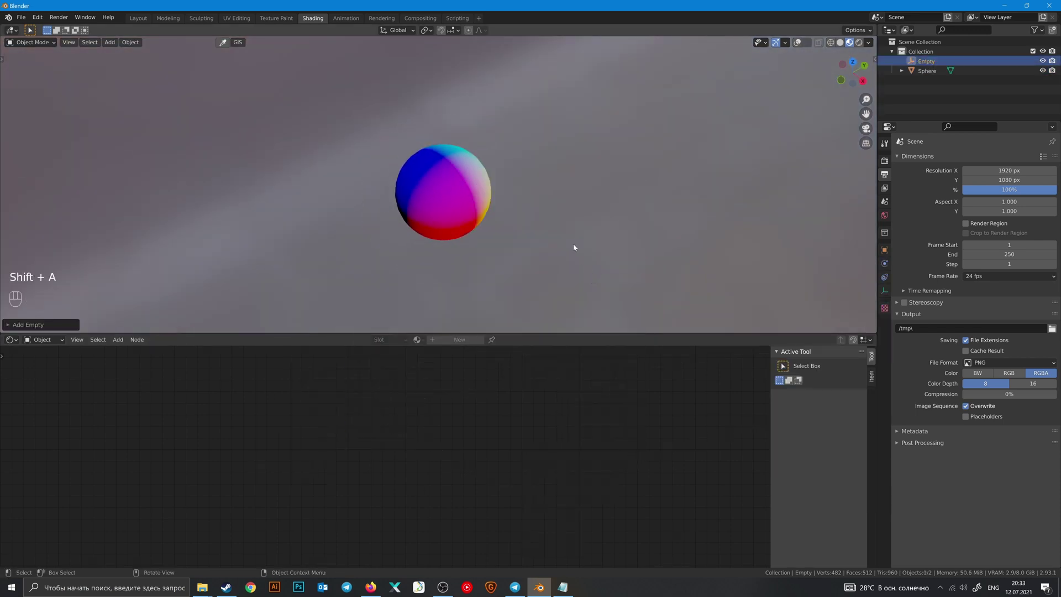
- Move the empty away from the sphere and turn on the viewport overlays
{"action": "key", "text": "g"}
{"action": "left_click", "coordinate": [427, 236]}
{"action": "left_click", "coordinate": [797, 42]}
{"action": "middle_click_drag", "start_coordinate": [459, 237], "coordinate": [478, 201]}
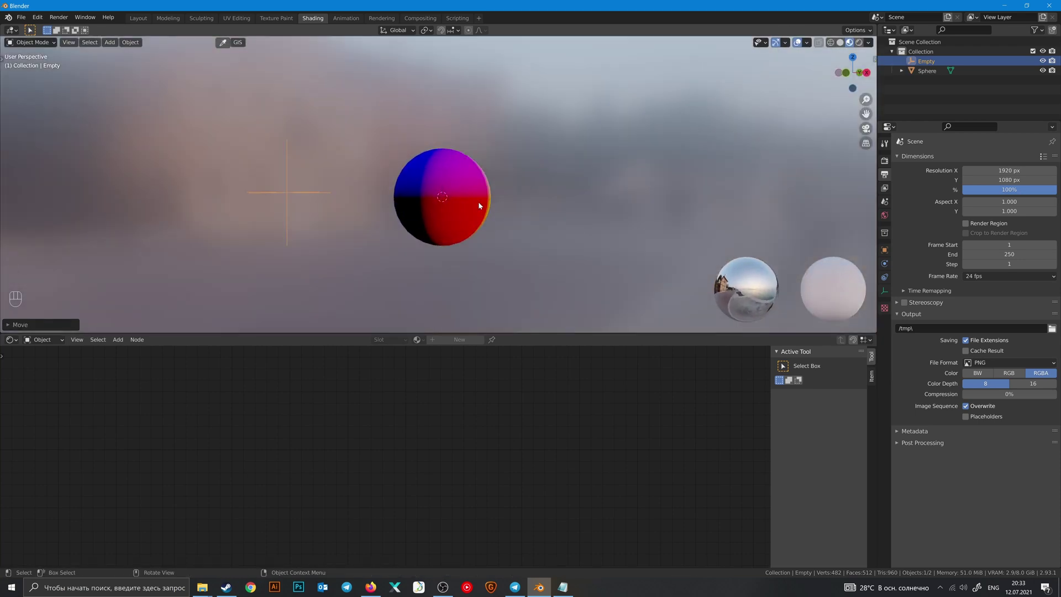
- Select the sphere and assign the empty as the Texture Coordinate node's Object reference
{"action": "left_click", "coordinate": [480, 180]}
{"action": "scroll", "coordinate": [363, 475], "scroll_direction": "up", "scroll_amount": 2}
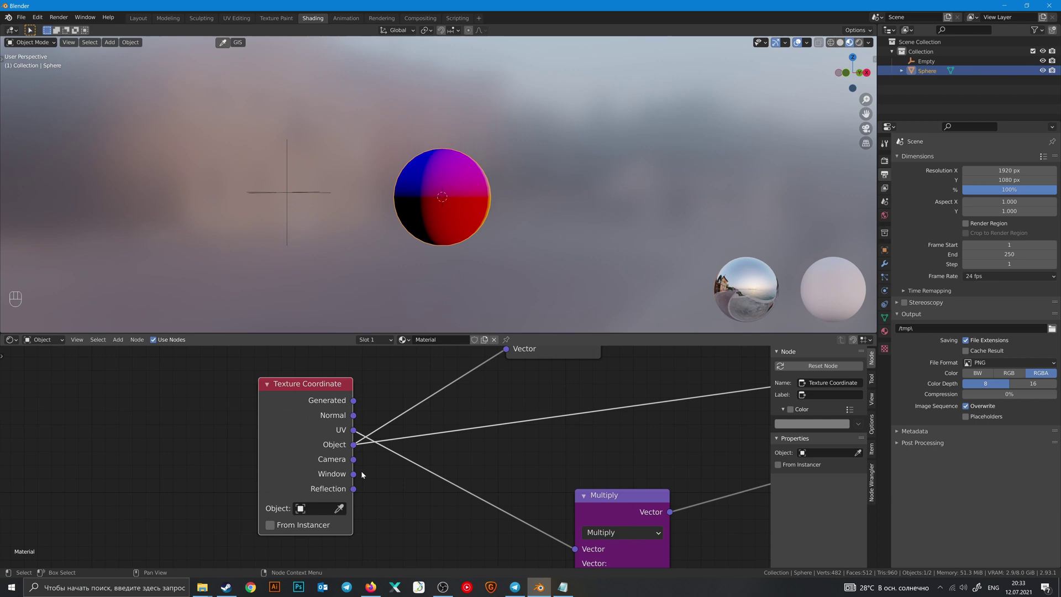
{"action": "left_click", "coordinate": [294, 188]}
{"action": "middle_click_drag", "start_coordinate": [433, 183], "coordinate": [349, 231]}
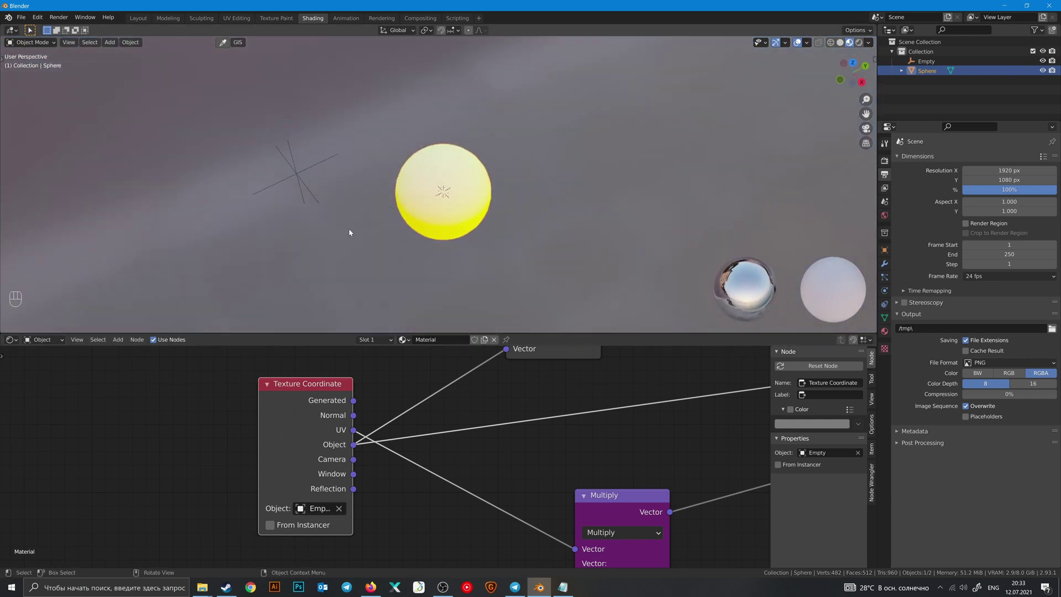
- Move the empty to another spot beside the sphere and scale it down
{"action": "left_click", "coordinate": [296, 173]}
{"action": "key", "text": "g"}
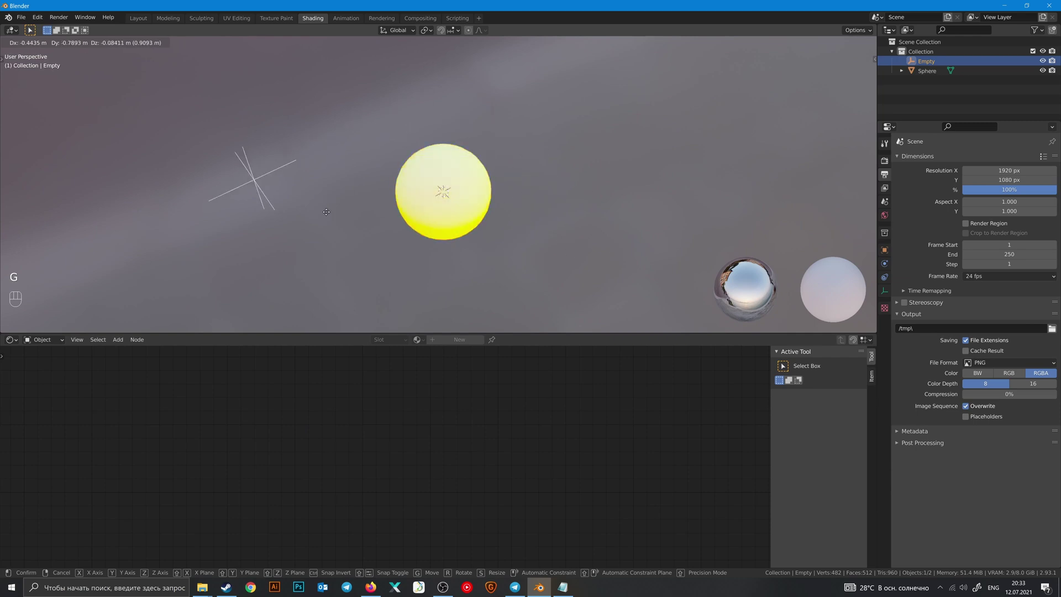
{"action": "left_click", "coordinate": [395, 246]}
{"action": "key", "text": "s"}
{"action": "left_click", "coordinate": [387, 255]}
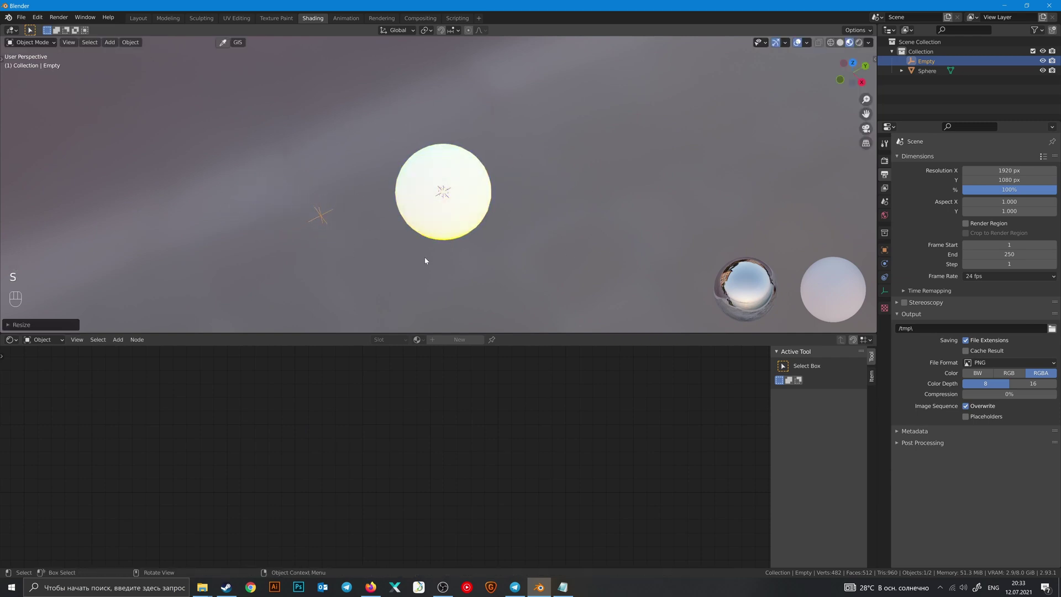
- Try rotating the empty, delete it from the scene, and clear the Texture Coordinate node's Object reference
{"action": "key", "text": "r"}
{"action": "right_click", "coordinate": [467, 170]}
{"action": "key", "text": "x"}
{"action": "left_click", "coordinate": [326, 217]}
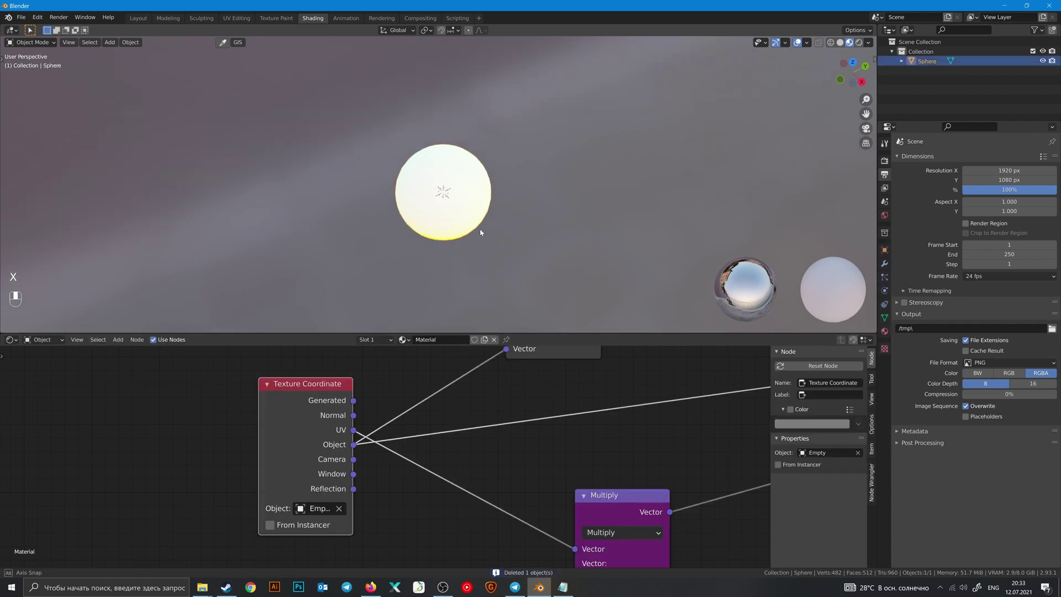
{"action": "middle_click_drag", "start_coordinate": [480, 233], "coordinate": [478, 205]}
{"action": "left_click", "coordinate": [339, 507]}
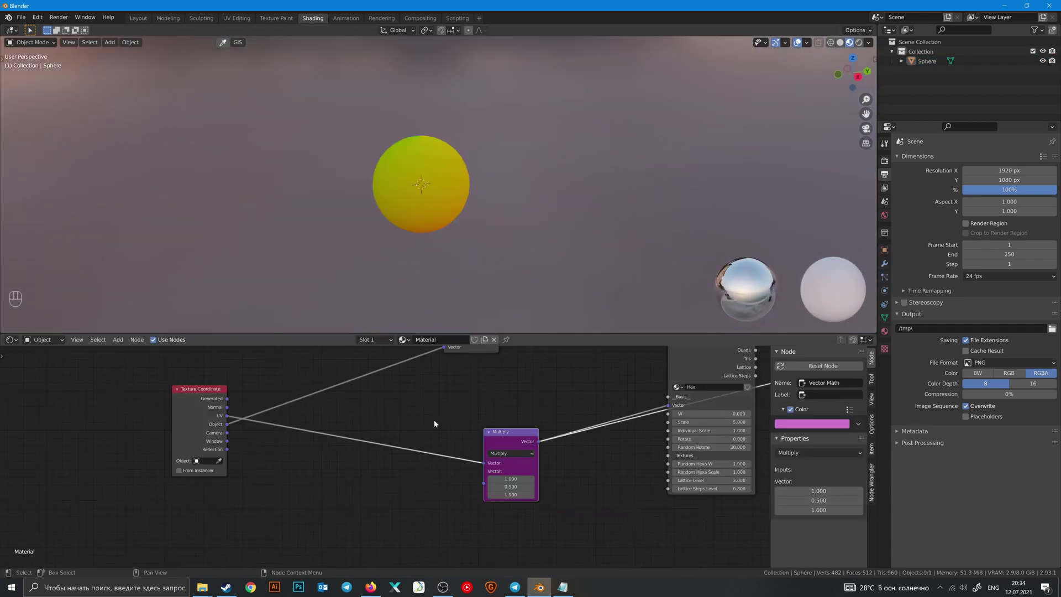
- Insert a duplicate of the Multiply node between Texture Coordinate and Multiply, and move the original closer to it
{"action": "middle_click_drag", "start_coordinate": [433, 419], "coordinate": [458, 415]}
{"action": "scroll", "coordinate": [475, 403], "scroll_direction": "up", "scroll_amount": 2}
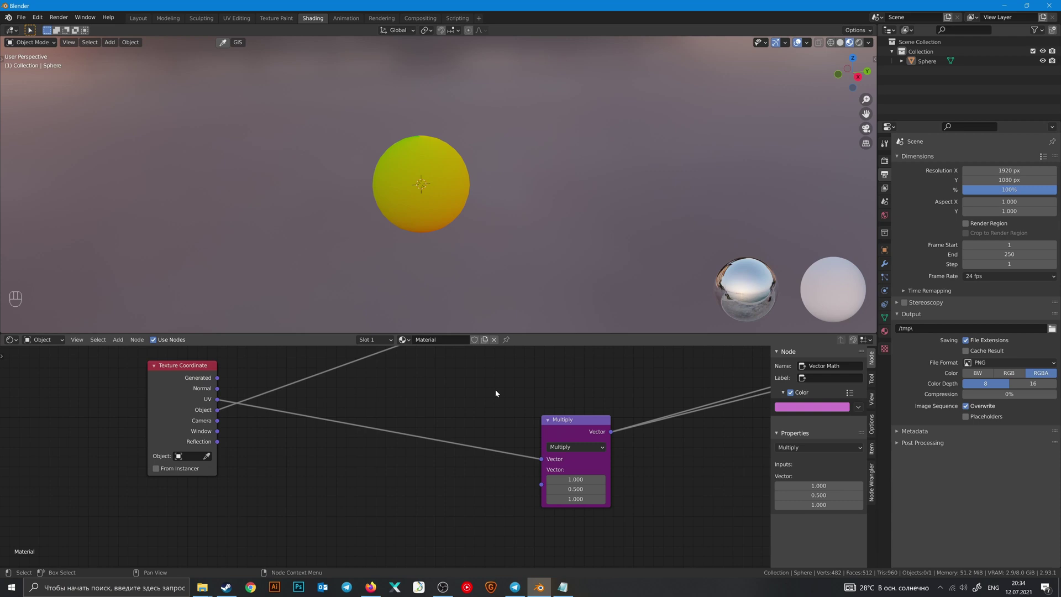
{"action": "left_click_drag", "start_coordinate": [592, 472], "coordinate": [594, 459]}
{"action": "key", "text": "shift+d"}
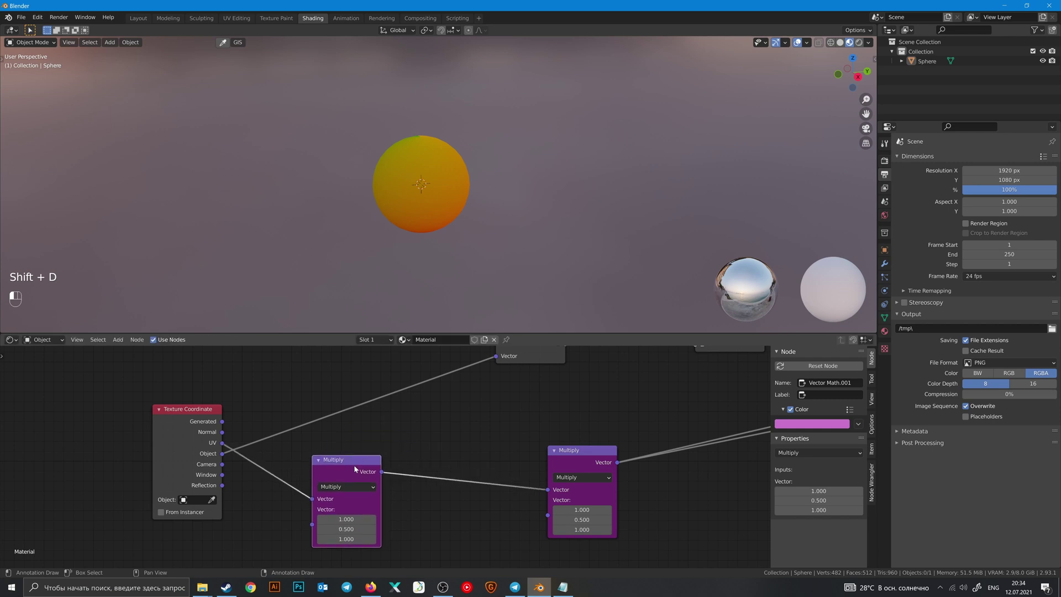
{"action": "left_click", "coordinate": [387, 453]}
{"action": "middle_click_drag", "start_coordinate": [508, 395], "coordinate": [446, 400]}
{"action": "left_click_drag", "start_coordinate": [536, 465], "coordinate": [475, 461]}
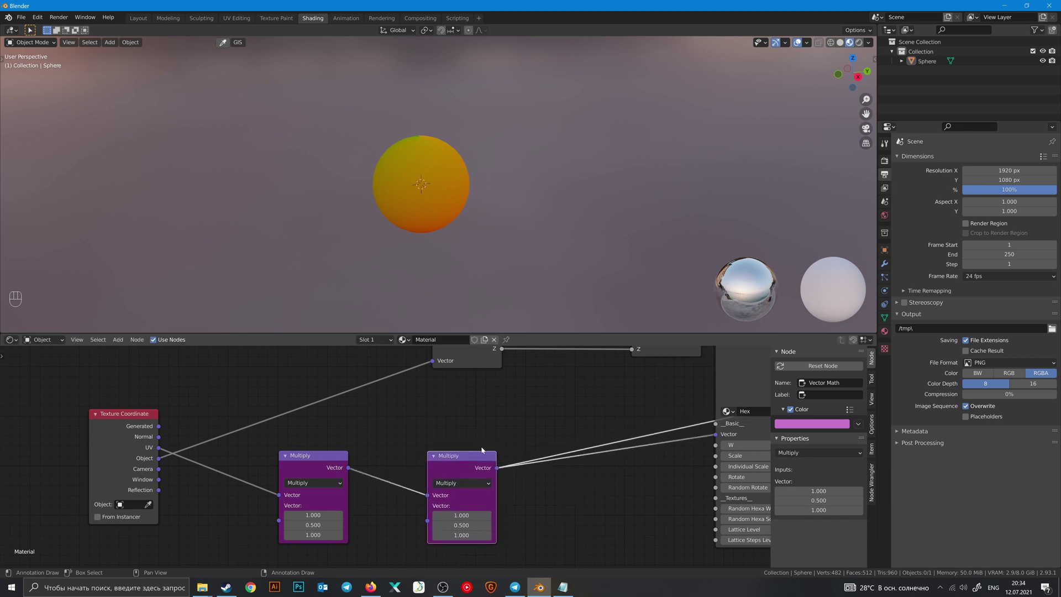
- Remove the Separate XYZ setup, insert another Multiply duplicate right after Texture Coordinate and set its operation to Scale
{"action": "middle_click_drag", "start_coordinate": [534, 389], "coordinate": [506, 445]}
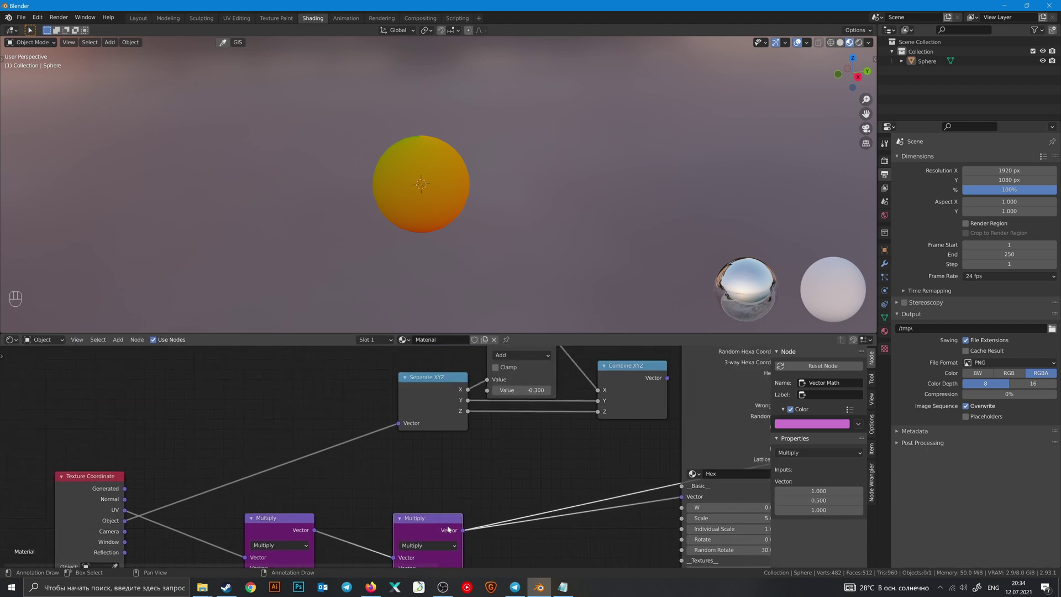
{"action": "left_click", "coordinate": [419, 380]}
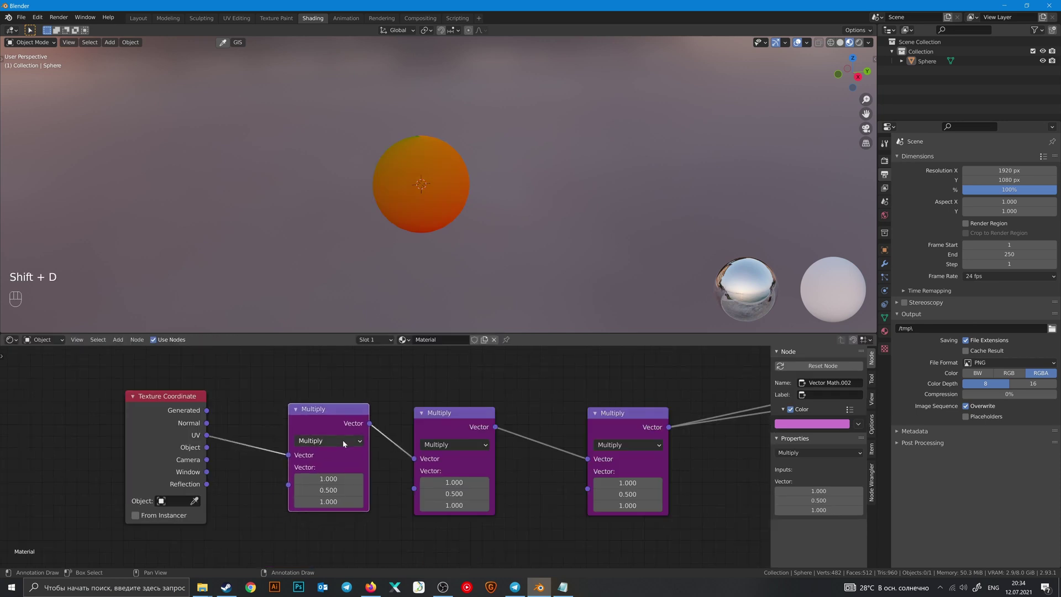
{"action": "left_click", "coordinate": [343, 440]}
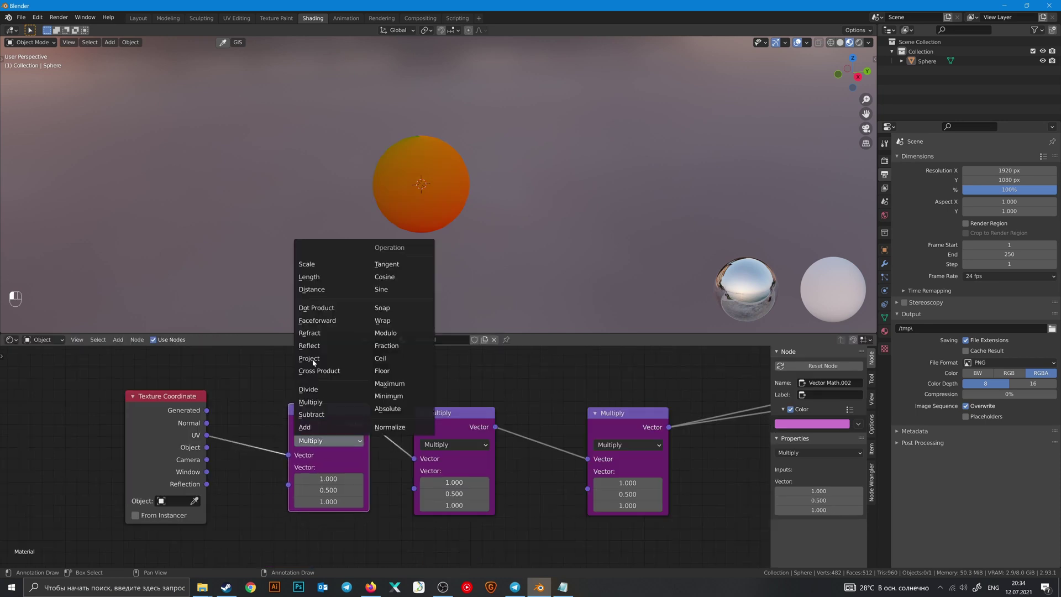
{"action": "left_click", "coordinate": [311, 271]}
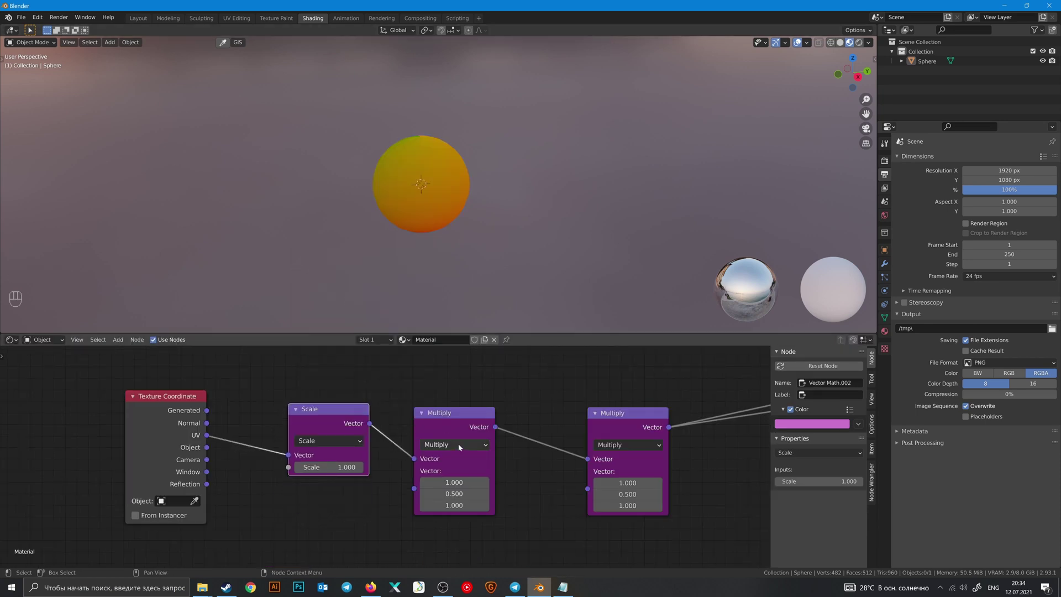
- Change the middle Vector Math node's operation to Fraction and preview it on the sphere
{"action": "left_click", "coordinate": [458, 443]}
{"action": "left_click", "coordinate": [507, 349]}
{"action": "left_click", "coordinate": [459, 426]}
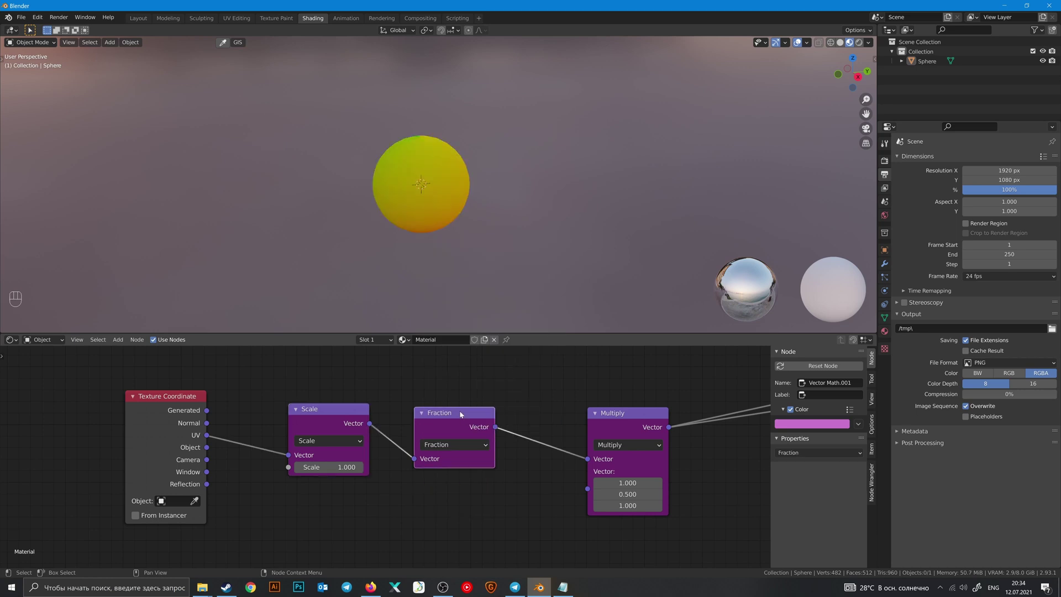
{"action": "left_click", "coordinate": [459, 426], "text": "ctrl+shift"}
- Set the Scale node's value to 15
{"action": "middle_click_drag", "start_coordinate": [522, 238], "coordinate": [485, 237]}
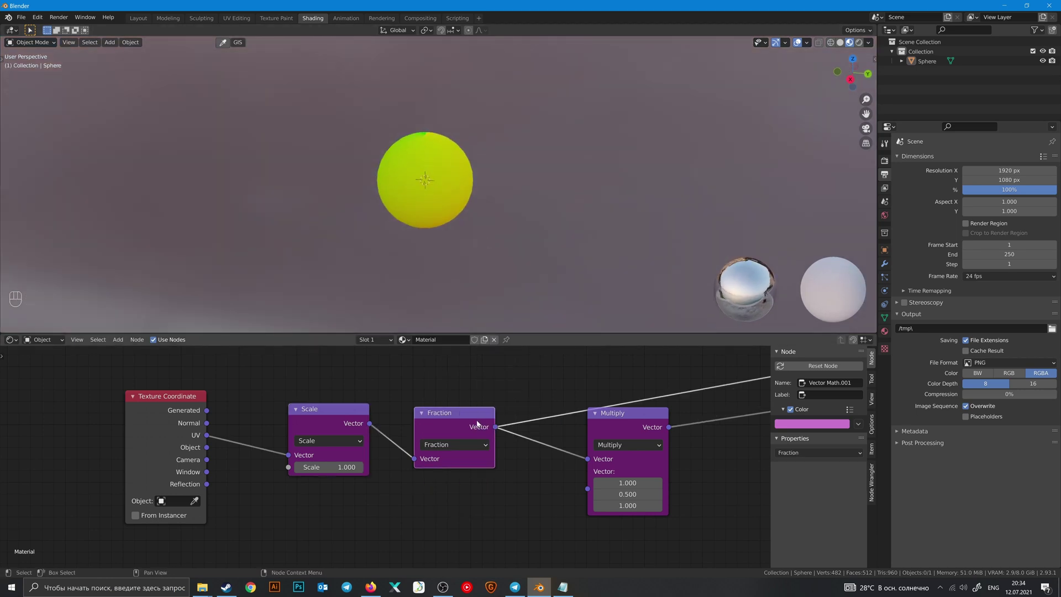
{"action": "mouse_move", "coordinate": [474, 277]}
{"action": "middle_mouse_down"}
{"action": "mouse_move", "coordinate": [445, 256]}
{"action": "mouse_move", "coordinate": [621, 194]}
{"action": "mouse_move", "coordinate": [584, 234]}
{"action": "middle_mouse_up"}
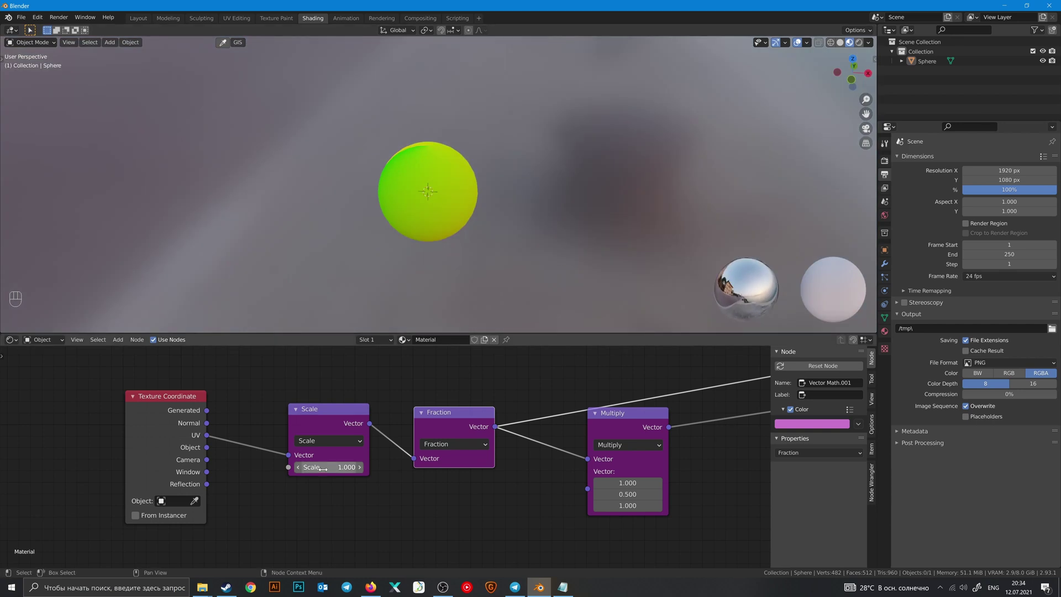
{"action": "left_click_drag", "start_coordinate": [323, 468], "coordinate": [381, 468]}
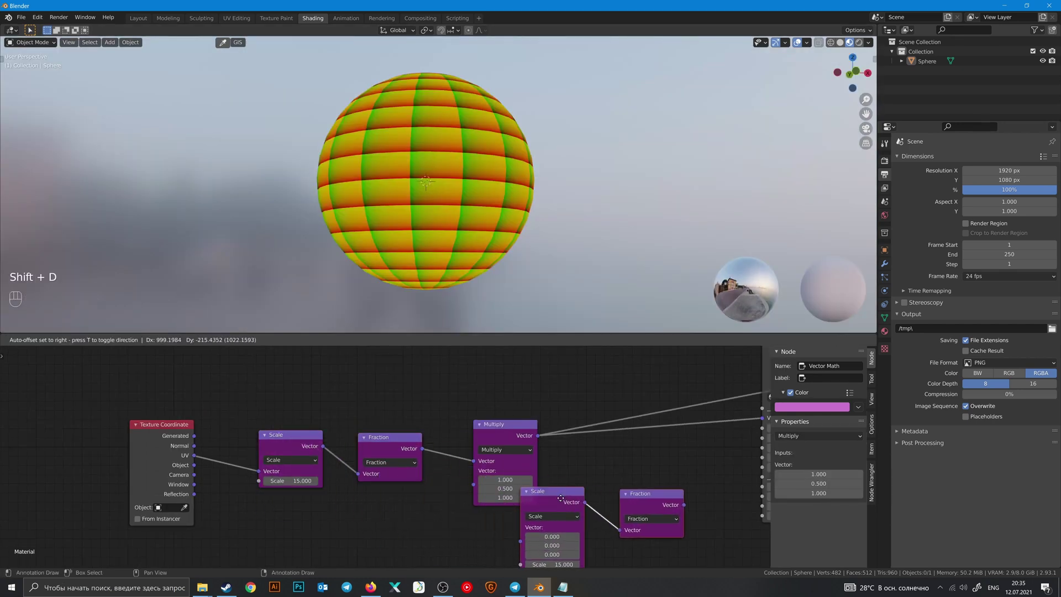
- Place a duplicate of the Scale and Fraction pair after Multiply and link Multiply's output into the new Scale node
{"action": "left_click", "coordinate": [595, 470]}
{"action": "left_click_drag", "start_coordinate": [532, 436], "coordinate": [494, 440]}
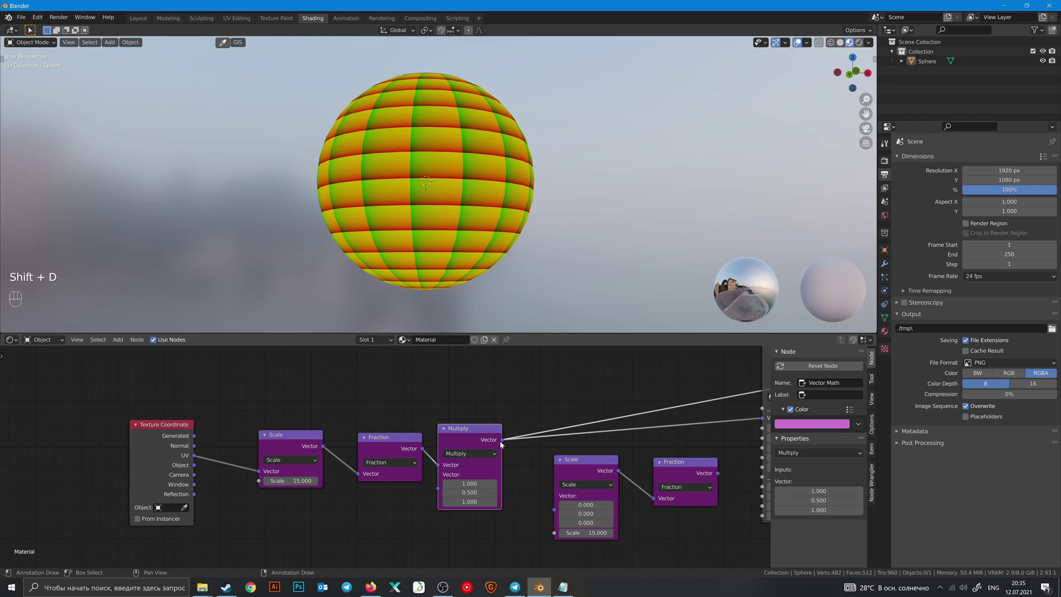
{"action": "left_click_drag", "start_coordinate": [552, 509], "coordinate": [554, 510]}
- Dissolve the original Scale and Fraction nodes and move the remaining Multiply, Scale and Fraction nodes closer together
{"action": "left_click_drag", "start_coordinate": [409, 499], "coordinate": [283, 442]}
{"action": "key", "text": "ctrl+x"}
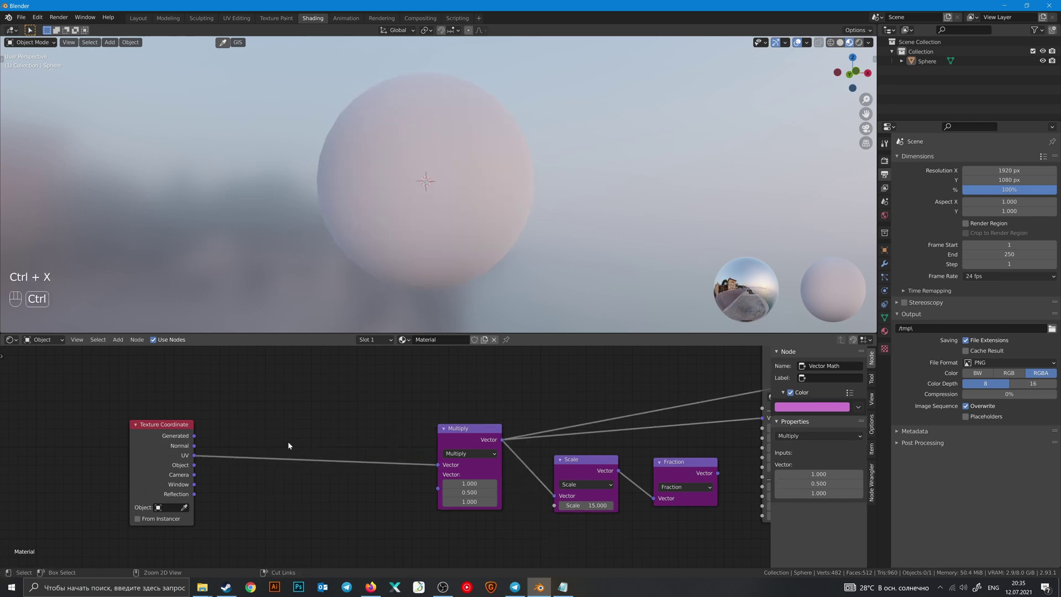
{"action": "left_click_drag", "start_coordinate": [480, 441], "coordinate": [387, 450]}
{"action": "left_click_drag", "start_coordinate": [589, 476], "coordinate": [521, 475]}
{"action": "left_click_drag", "start_coordinate": [695, 466], "coordinate": [637, 465]}
- Preview the new Fraction node's output on the sphere and inspect the repeating pattern
{"action": "left_click", "coordinate": [637, 465], "text": "ctrl+shift"}
{"action": "middle_click_drag", "start_coordinate": [549, 426], "coordinate": [445, 412]}
{"action": "middle_click_drag", "start_coordinate": [462, 182], "coordinate": [475, 216]}
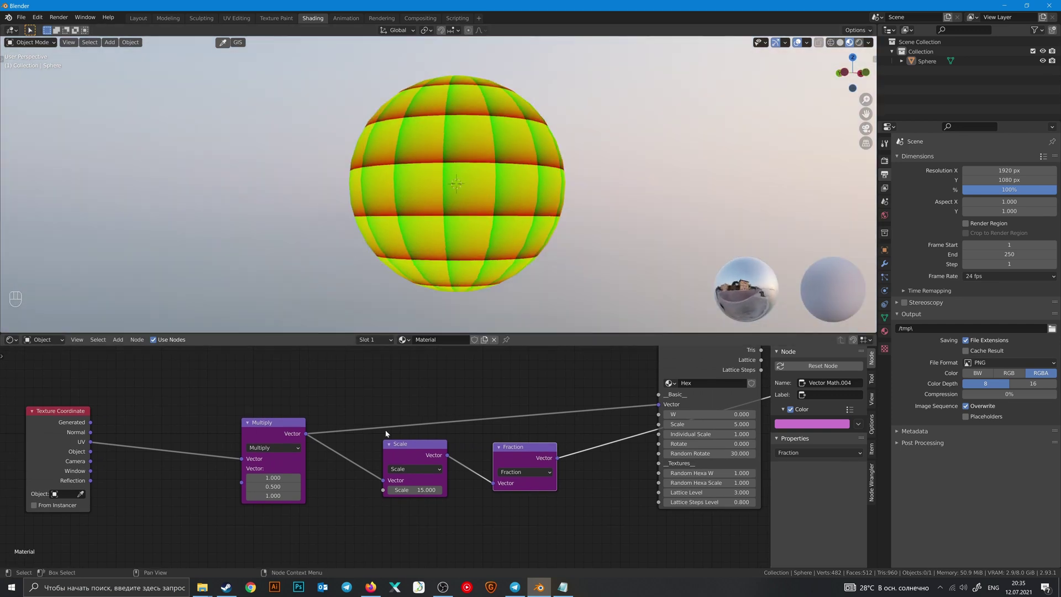
- Switch to File Explorer, add pngguru.com (120).png from the Brands folder to Blender's node editor, and minimize File Explorer
{"action": "scroll", "coordinate": [375, 410], "scroll_direction": "down", "scroll_amount": 3}
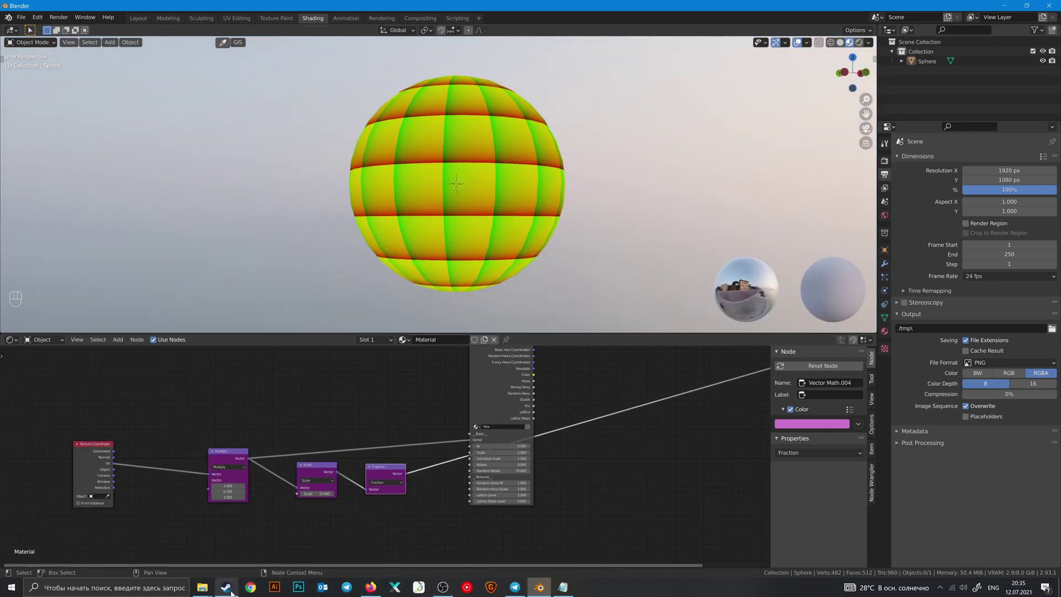
{"action": "left_click", "coordinate": [208, 592]}
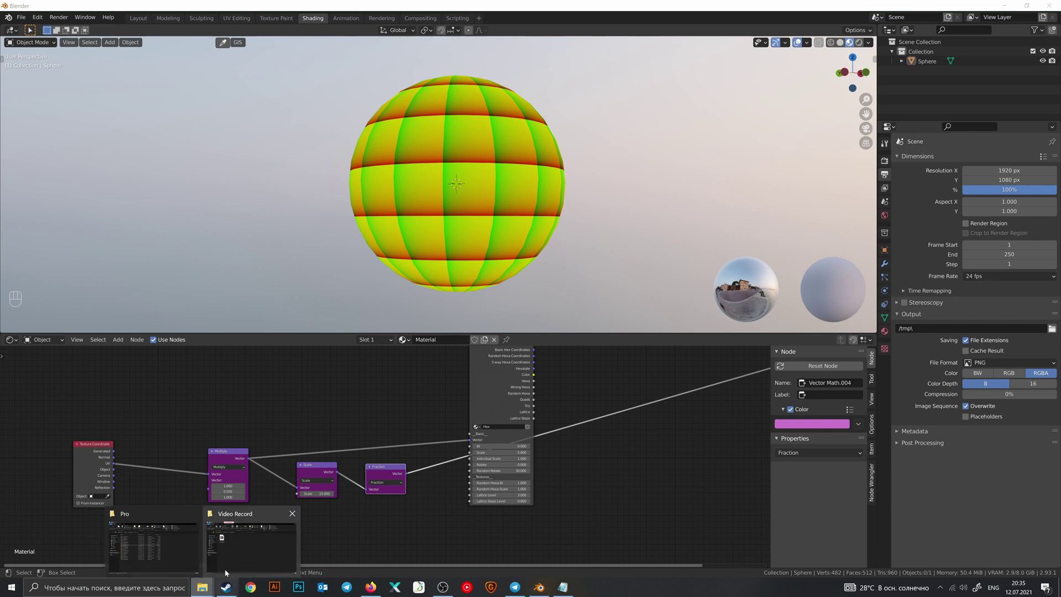
{"action": "left_click", "coordinate": [180, 563]}
{"action": "left_click_drag", "start_coordinate": [695, 279], "coordinate": [241, 416]}
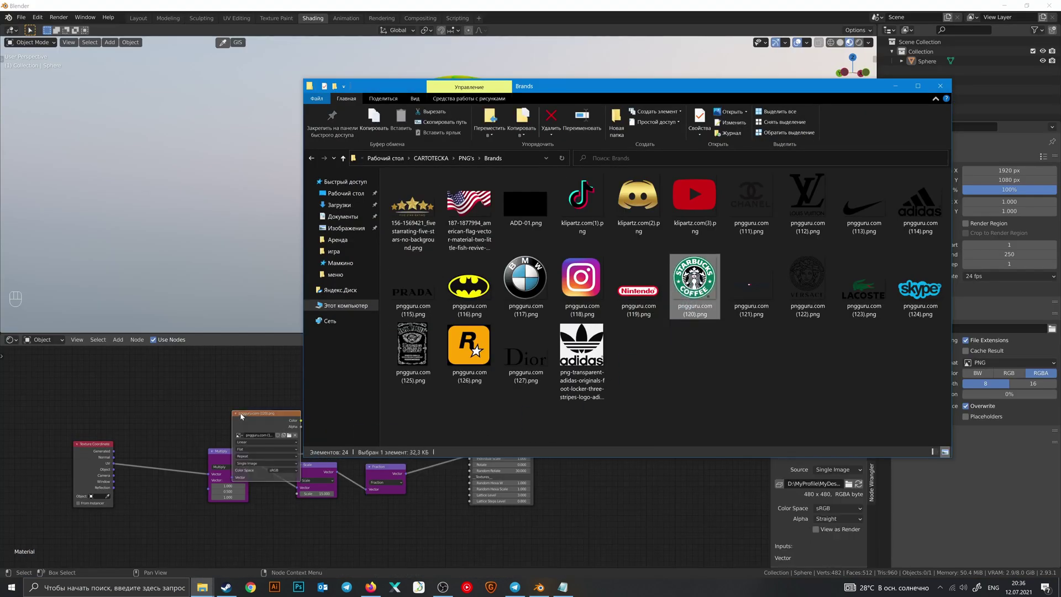
{"action": "left_click", "coordinate": [895, 86]}
- Move the image texture node past the Hex group and connect the Fraction output to its Vector input
{"action": "scroll", "coordinate": [357, 429], "scroll_direction": "up", "scroll_amount": 2}
{"action": "left_click_drag", "start_coordinate": [244, 416], "coordinate": [684, 461]}
{"action": "middle_click_drag", "start_coordinate": [427, 477], "coordinate": [352, 464]}
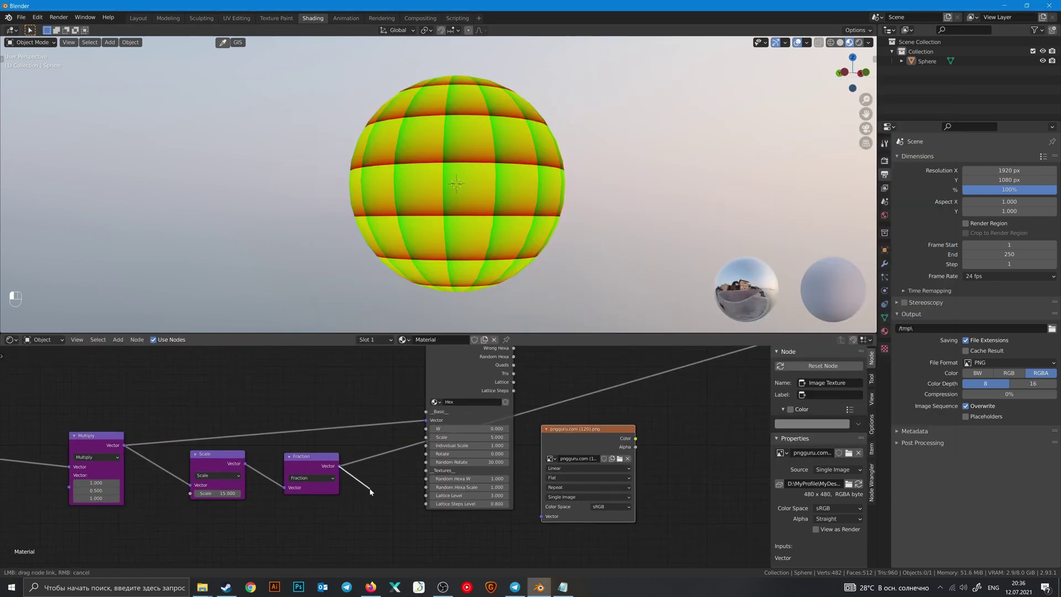
{"action": "left_click_drag", "start_coordinate": [542, 518], "coordinate": [542, 516]}
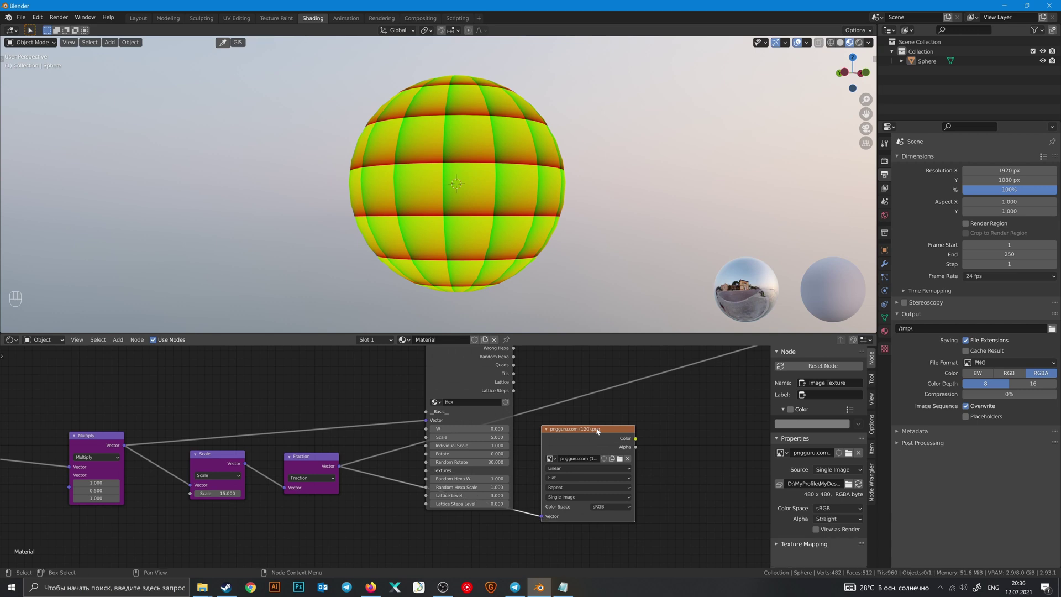
- Preview the image texture's color on the sphere and switch the viewport to Rendered shading
{"action": "left_click", "coordinate": [604, 436], "text": "ctrl+shift"}
{"action": "middle_click_drag", "start_coordinate": [530, 193], "coordinate": [565, 179]}
{"action": "scroll", "coordinate": [508, 212], "scroll_direction": "up", "scroll_amount": 4}
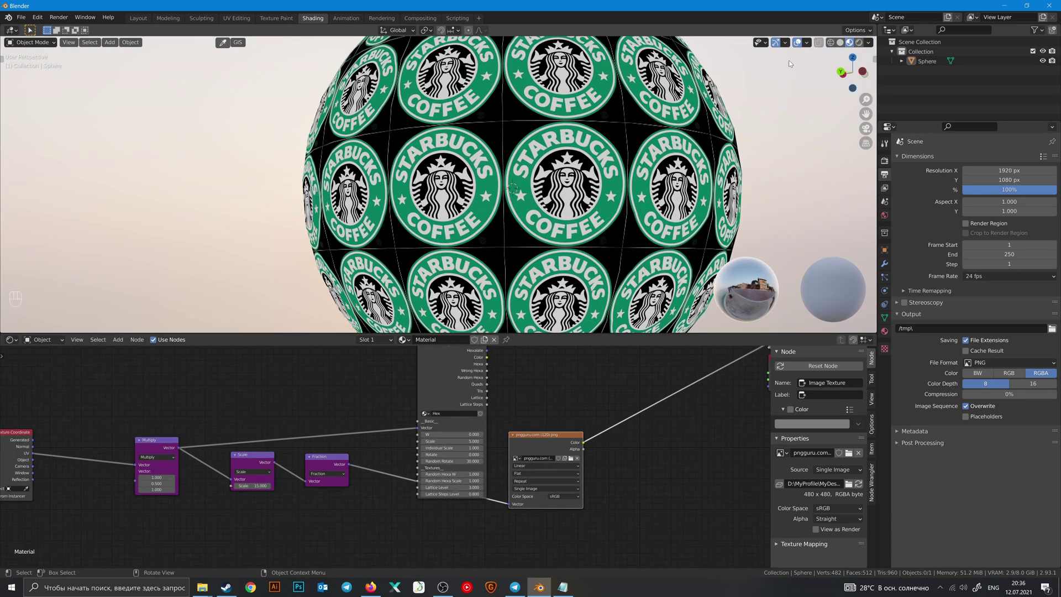
{"action": "left_click", "coordinate": [859, 42]}
{"action": "middle_click_drag", "start_coordinate": [550, 141], "coordinate": [529, 155]}
{"action": "middle_click_drag", "start_coordinate": [585, 389], "coordinate": [556, 394]}
{"action": "scroll", "coordinate": [592, 259], "scroll_direction": "down", "scroll_amount": 1}
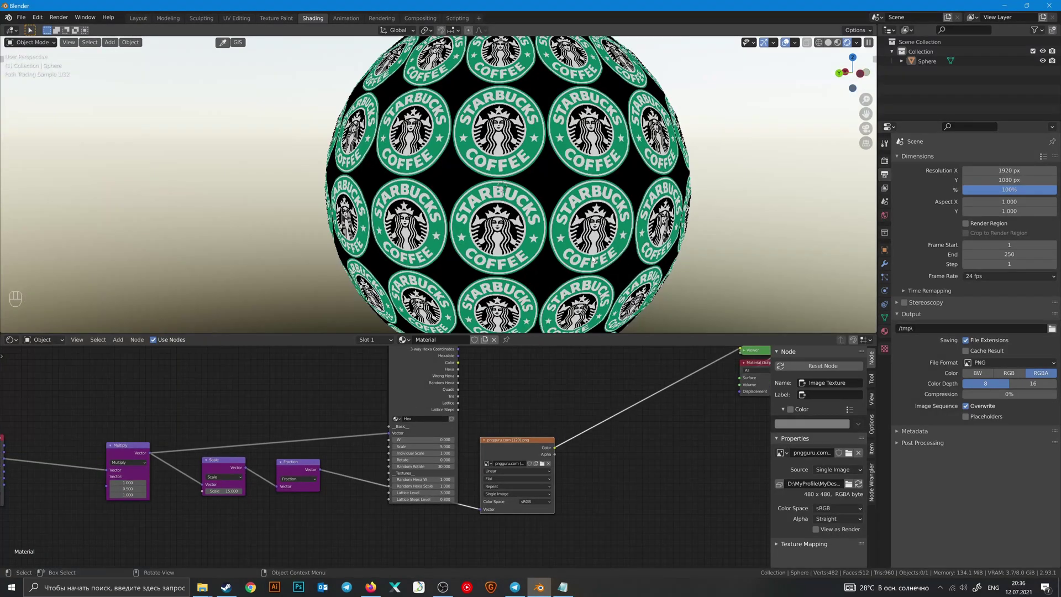
- Preview the image texture's Alpha output on the sphere, and return to its Color output
{"action": "scroll", "coordinate": [530, 464], "scroll_direction": "down", "scroll_amount": 1}
{"action": "middle_click_drag", "start_coordinate": [527, 465], "coordinate": [458, 489]}
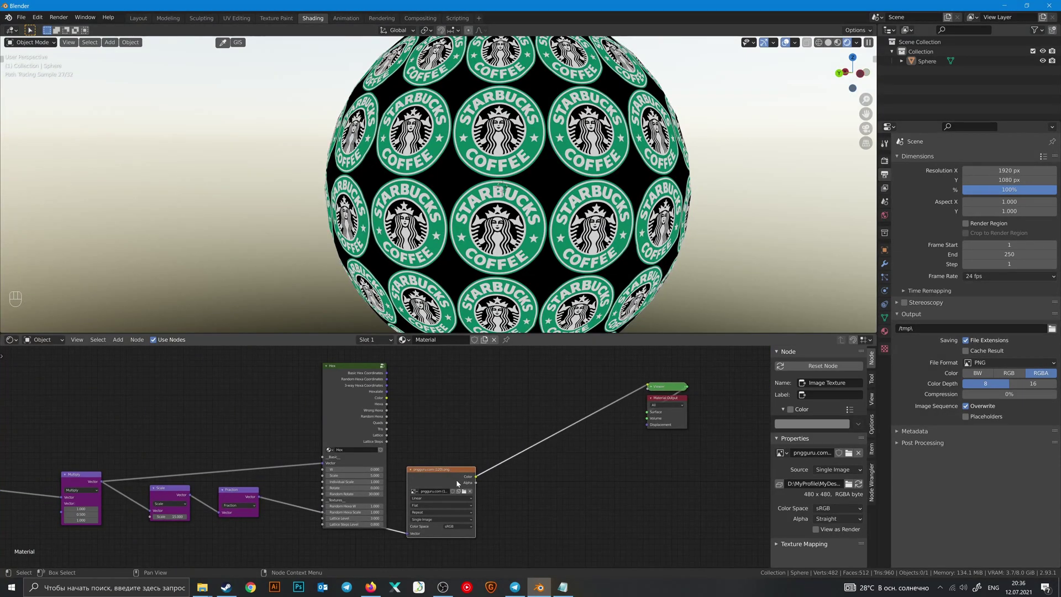
{"action": "scroll", "coordinate": [457, 483], "scroll_direction": "up", "scroll_amount": 2}
{"action": "left_click", "coordinate": [486, 479], "text": "ctrl+shift"}
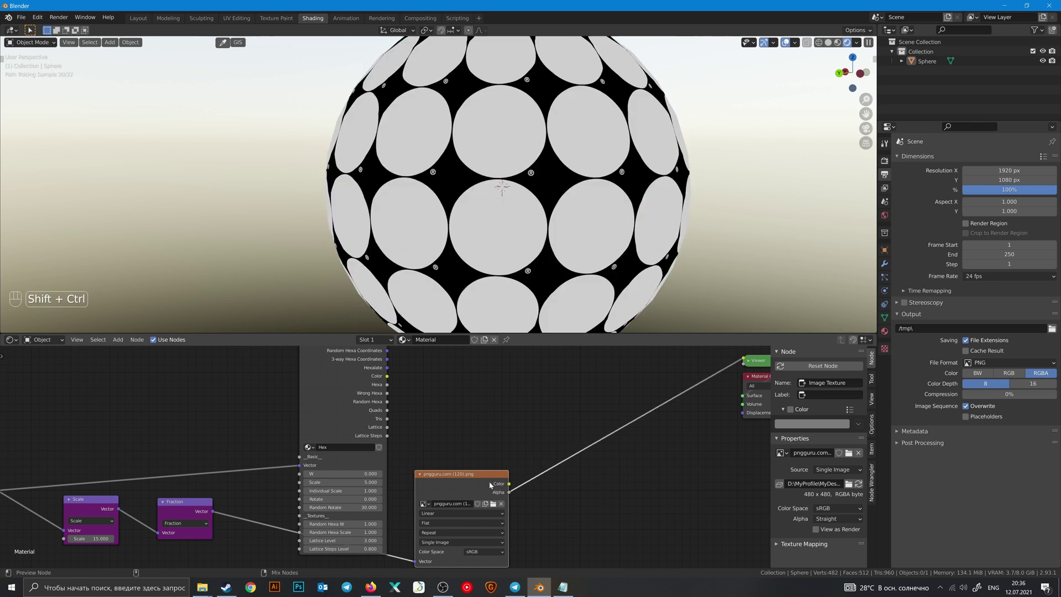
{"action": "left_click", "coordinate": [489, 485], "text": "ctrl+shift"}
- Insert a Principled BSDF node between the image texture's Color output and the output node, and preview it as the surface shader
{"action": "middle_click_drag", "start_coordinate": [562, 392], "coordinate": [480, 431]}
{"action": "key", "text": "shift+a"}
{"action": "left_click", "coordinate": [521, 398]}
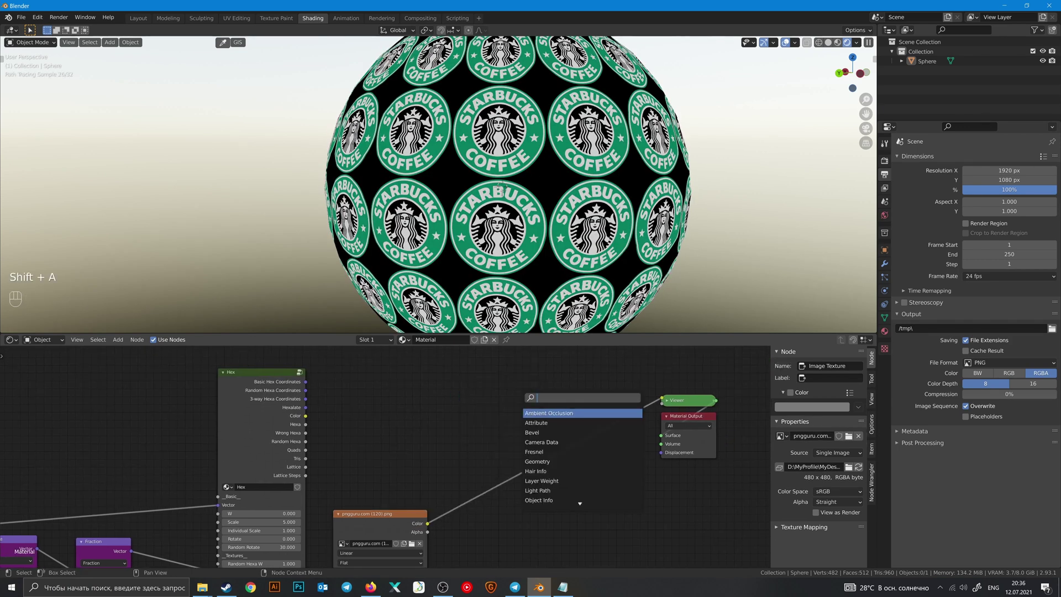
{"action": "type", "text": "pri"}
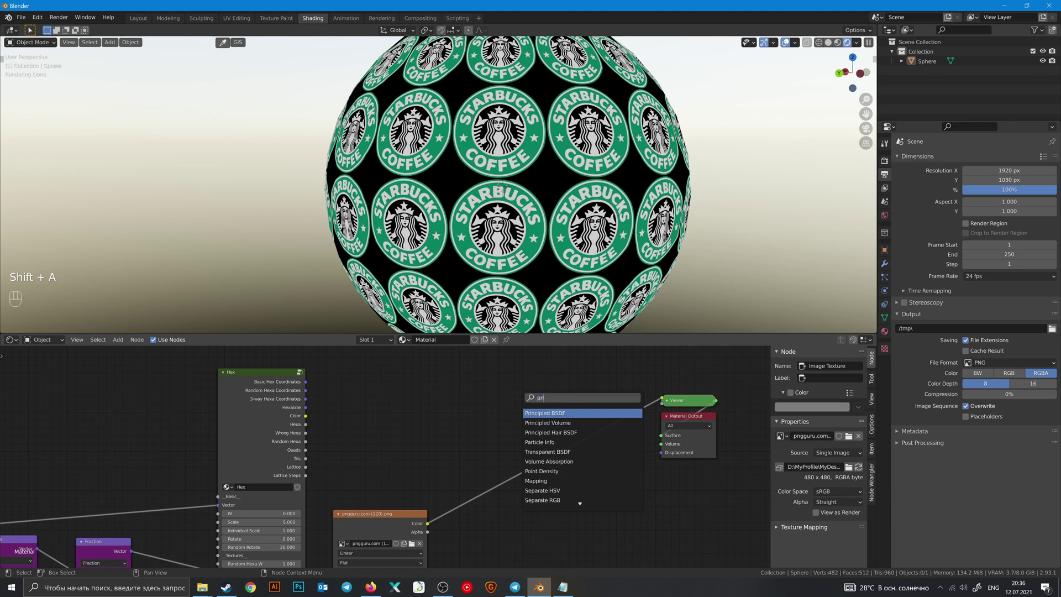
{"action": "left_click", "coordinate": [550, 413]}
{"action": "left_click", "coordinate": [537, 452]}
{"action": "mouse_move", "coordinate": [490, 424]}
{"action": "middle_mouse_down"}
{"action": "mouse_move", "coordinate": [496, 383]}
{"action": "mouse_move", "coordinate": [496, 398]}
{"action": "middle_mouse_up"}
{"action": "left_click", "coordinate": [559, 402], "text": "ctrl+shift"}
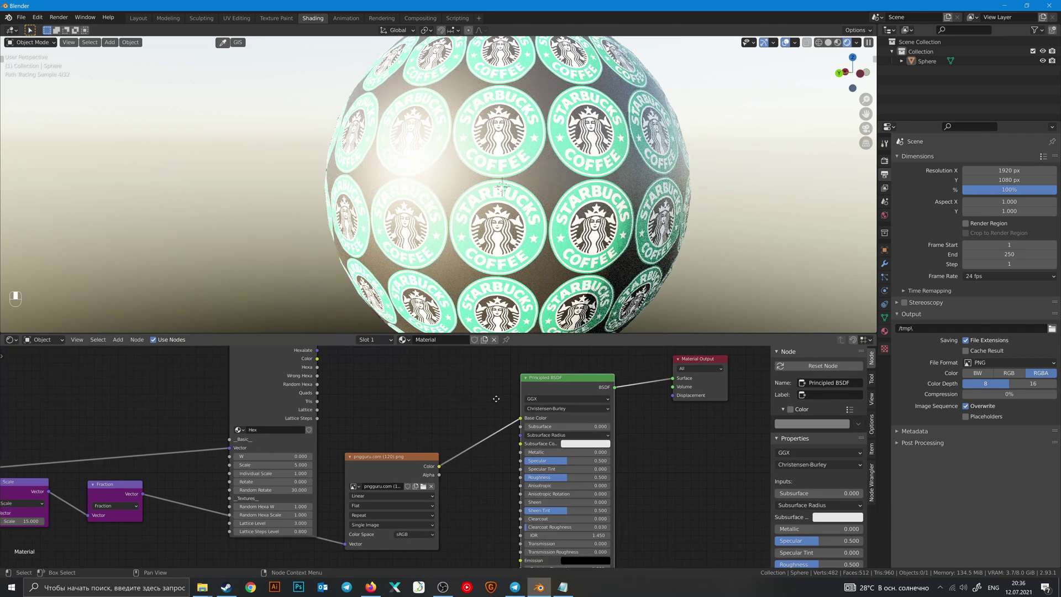
- Connect the image texture's Alpha output to the Principled BSDF's Alpha input and view the result on the sphere
{"action": "scroll", "coordinate": [497, 398], "scroll_direction": "down", "scroll_amount": 2}
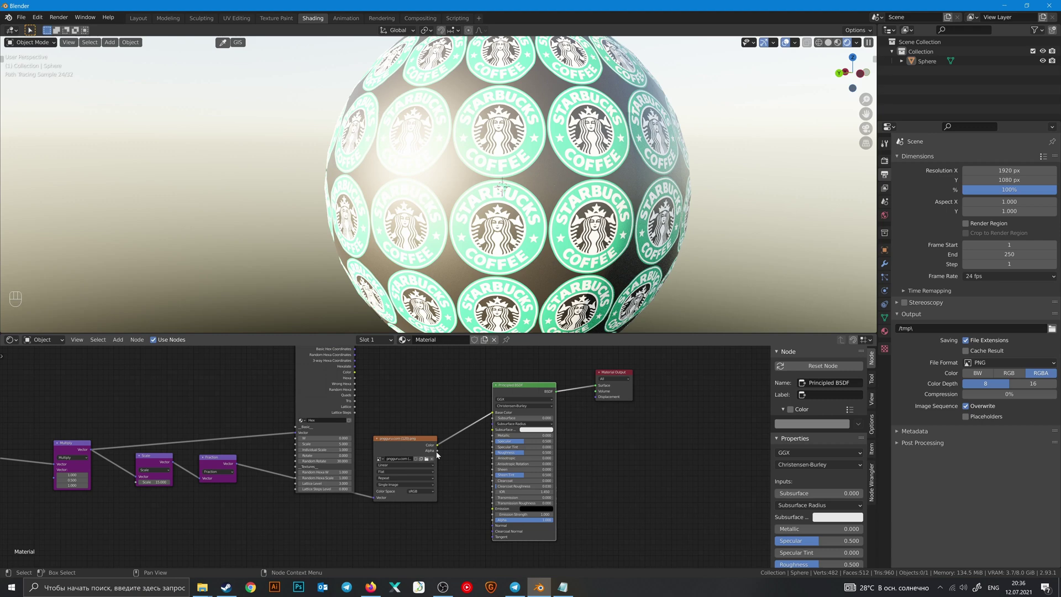
{"action": "left_click_drag", "start_coordinate": [437, 451], "coordinate": [493, 520]}
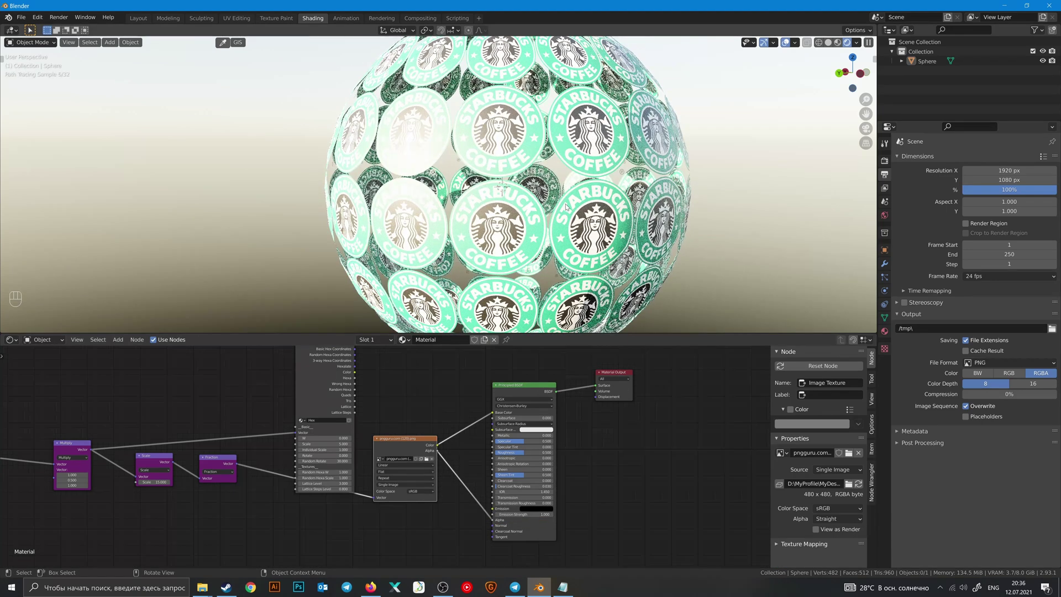
{"action": "middle_click_drag", "start_coordinate": [552, 185], "coordinate": [592, 194]}
{"action": "scroll", "coordinate": [593, 195], "scroll_direction": "down", "scroll_amount": 3}
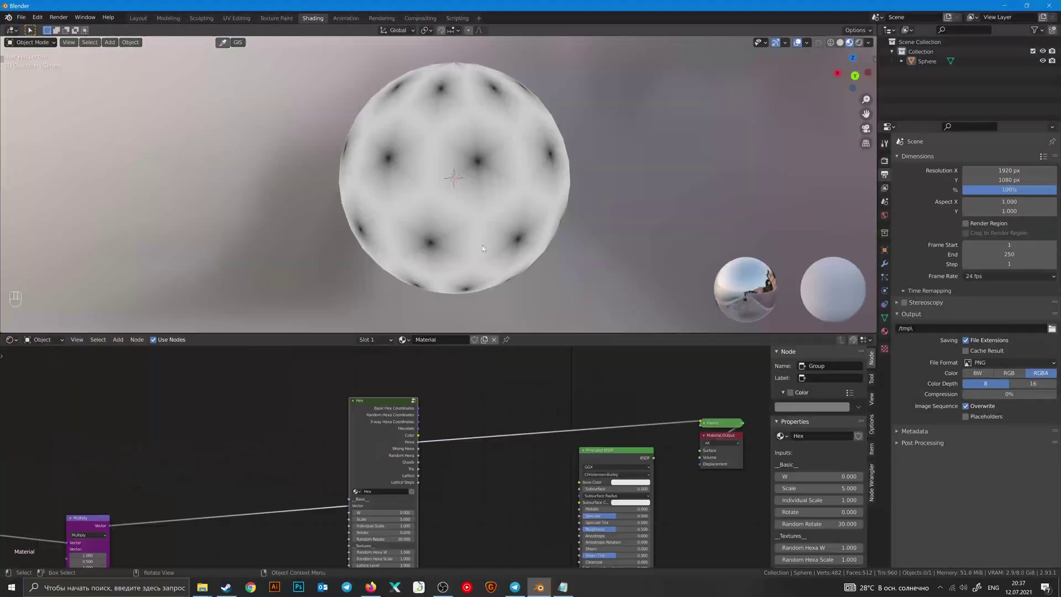
- Hide the viewport overlays and move the Hex group node farther away from the Principled BSDF
{"action": "middle_click_drag", "start_coordinate": [482, 245], "coordinate": [503, 232]}
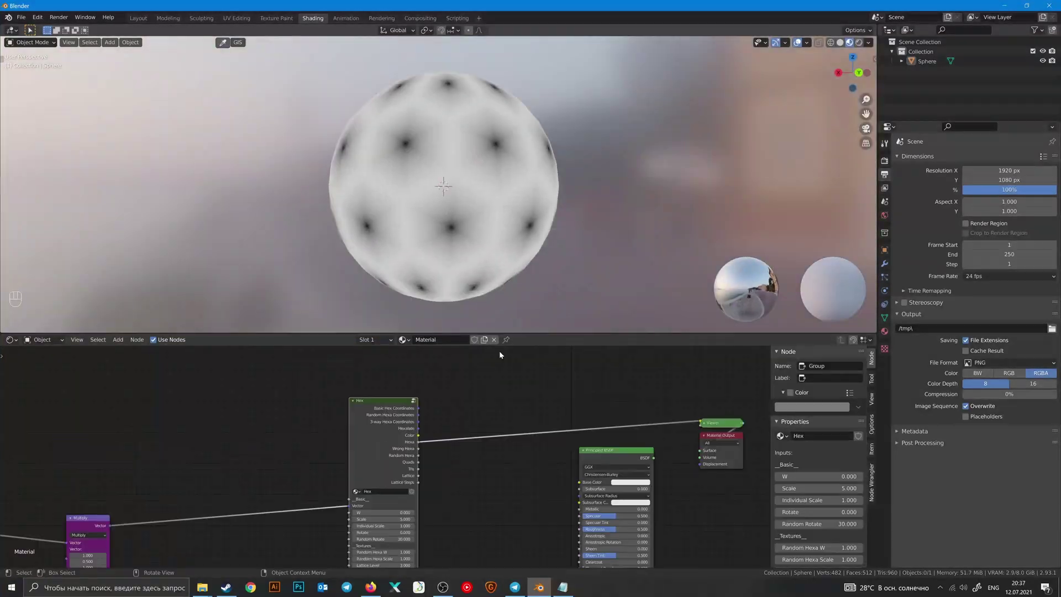
{"action": "left_click", "coordinate": [797, 43]}
{"action": "middle_click_drag", "start_coordinate": [464, 372], "coordinate": [444, 387]}
{"action": "scroll", "coordinate": [407, 453], "scroll_direction": "up", "scroll_amount": 2}
{"action": "left_click_drag", "start_coordinate": [376, 442], "coordinate": [316, 453]}
{"action": "left_click", "coordinate": [517, 380]}
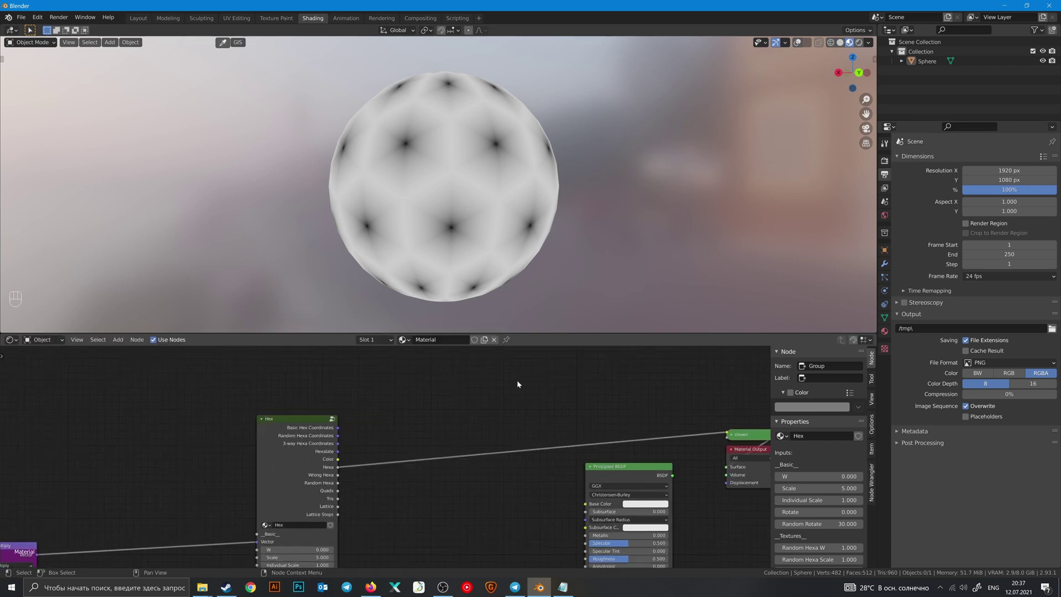
{"action": "key", "text": "shift+a"}
{"action": "scroll", "coordinate": [472, 164], "scroll_direction": "up", "scroll_amount": 3}
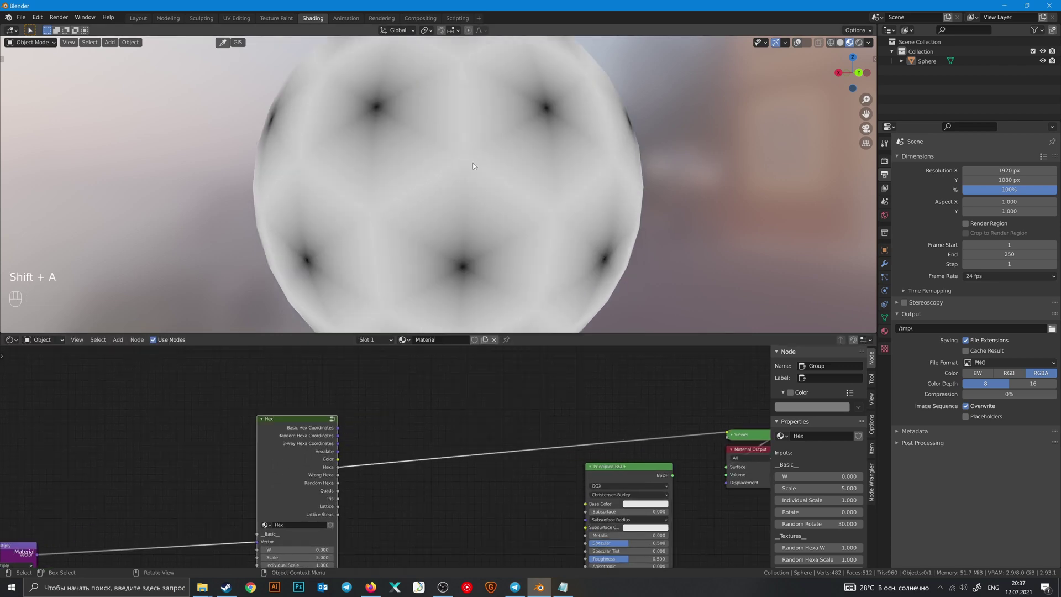
{"action": "middle_click_drag", "start_coordinate": [473, 162], "coordinate": [466, 142]}
{"action": "scroll", "coordinate": [477, 177], "scroll_direction": "down", "scroll_amount": 3}
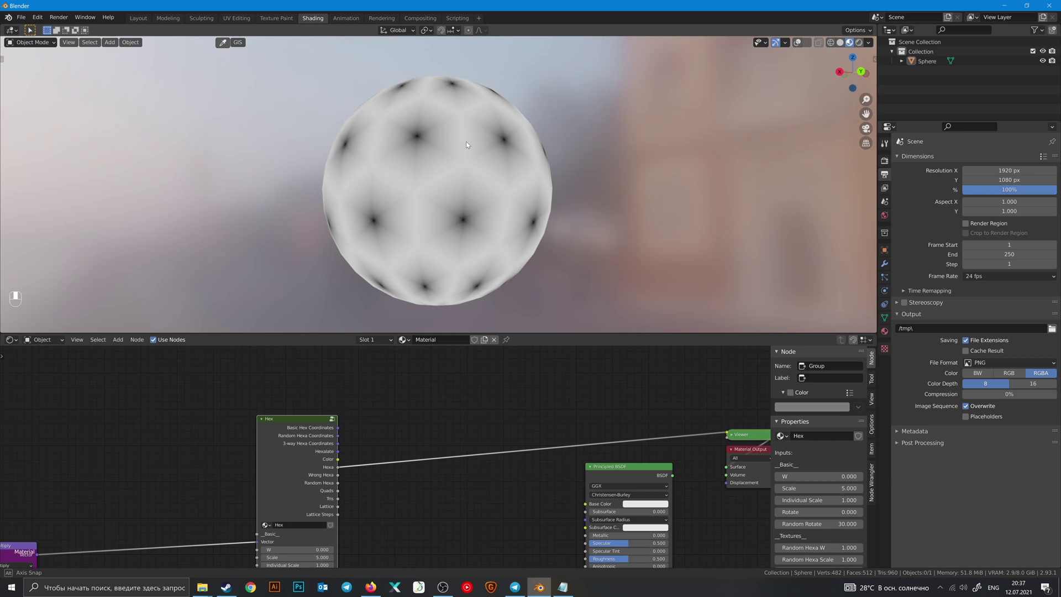
{"action": "scroll", "coordinate": [461, 196], "scroll_direction": "up", "scroll_amount": 3}
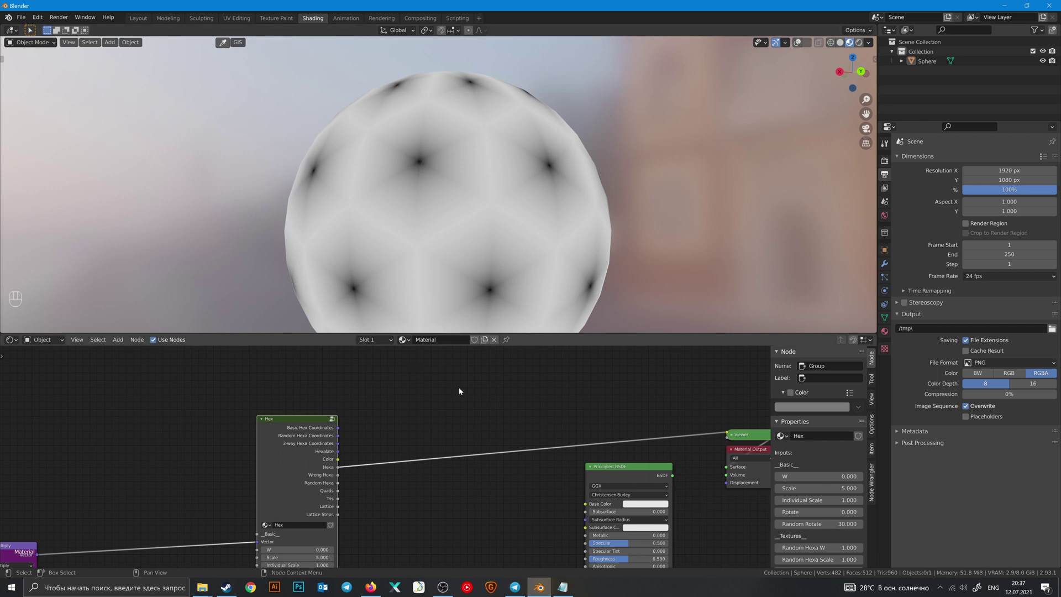
- Insert a Math node on the link between the Hex group's Hexa output and the Viewer
{"action": "middle_click_drag", "start_coordinate": [457, 384], "coordinate": [465, 383]}
{"action": "key", "text": "shift+a"}
{"action": "type", "text": "ma"}
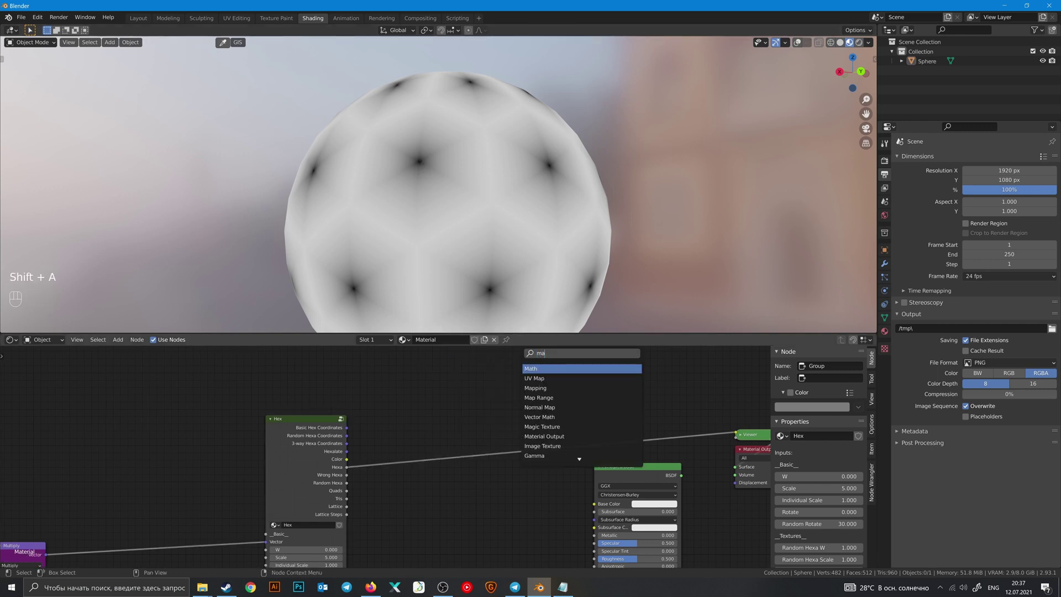
{"action": "type", "text": "th"}
{"action": "left_click", "coordinate": [538, 369]}
{"action": "left_click", "coordinate": [474, 434]}
{"action": "middle_click_drag", "start_coordinate": [398, 452], "coordinate": [456, 410]}
{"action": "scroll", "coordinate": [456, 410], "scroll_direction": "up", "scroll_amount": 4}
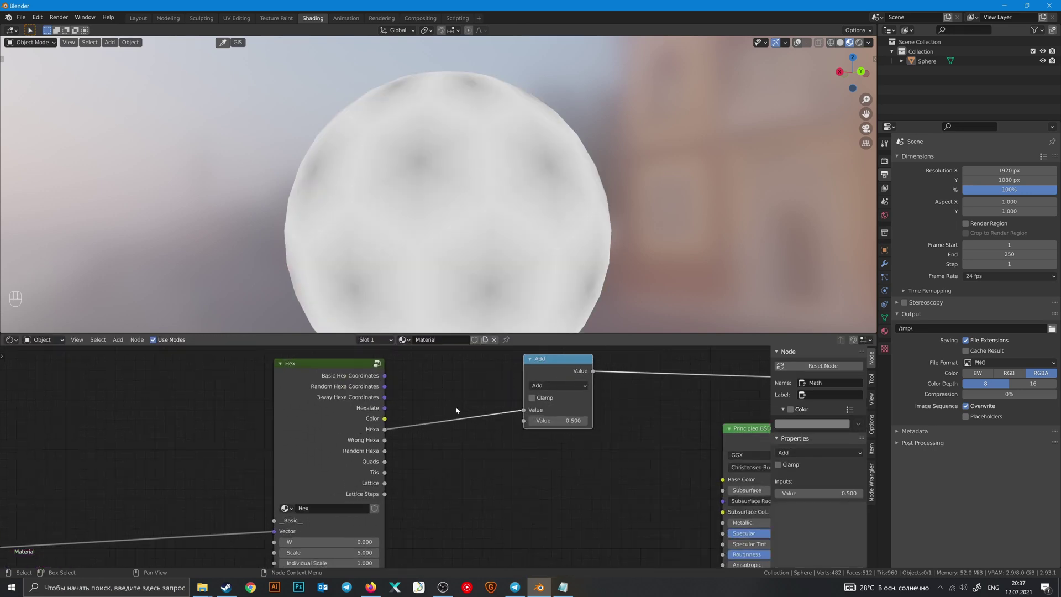
- Invert the Hexa pattern by feeding it into the Math node's second value, with first value 1.000 and the operation Subtract
{"action": "mouse_move", "coordinate": [525, 411]}
{"action": "left_mouse_down"}
{"action": "mouse_move", "coordinate": [512, 417]}
{"action": "mouse_move", "coordinate": [524, 420]}
{"action": "left_mouse_up"}
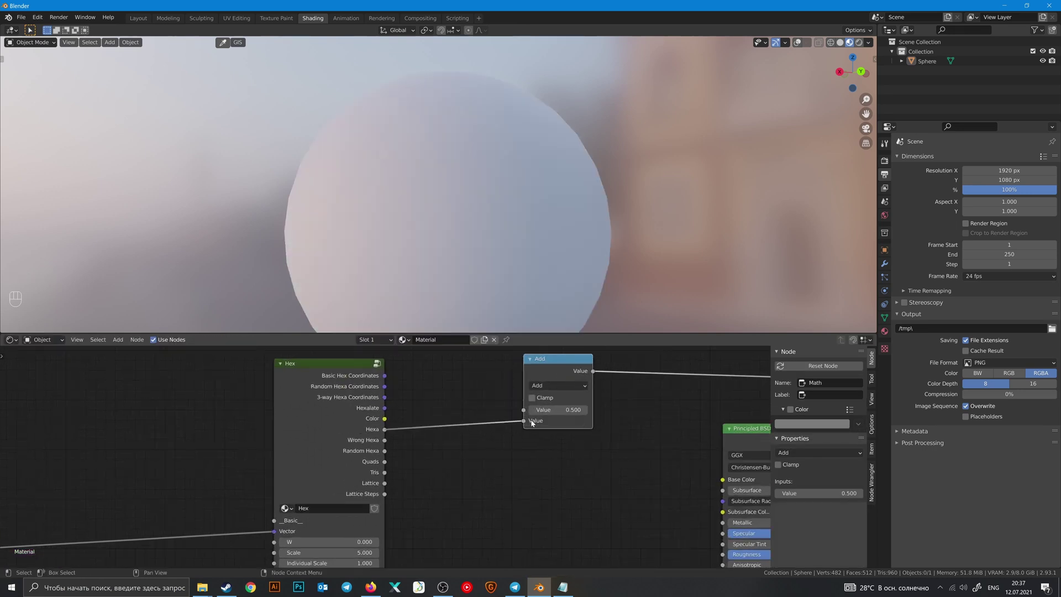
{"action": "scroll", "coordinate": [515, 438], "scroll_direction": "up", "scroll_amount": 1}
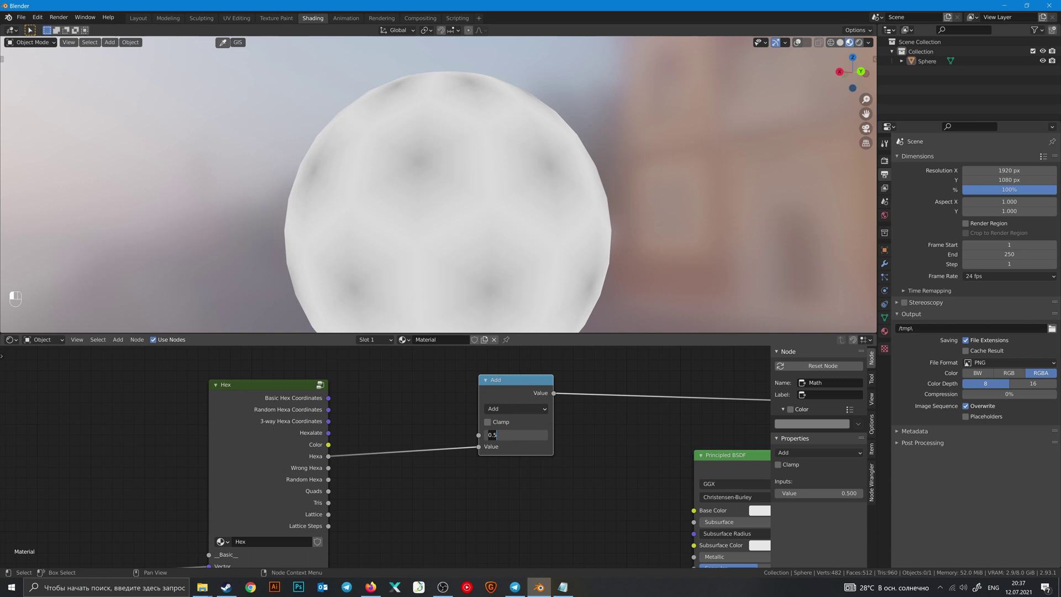
{"action": "key", "text": "Return"}
{"action": "left_click", "coordinate": [519, 409]}
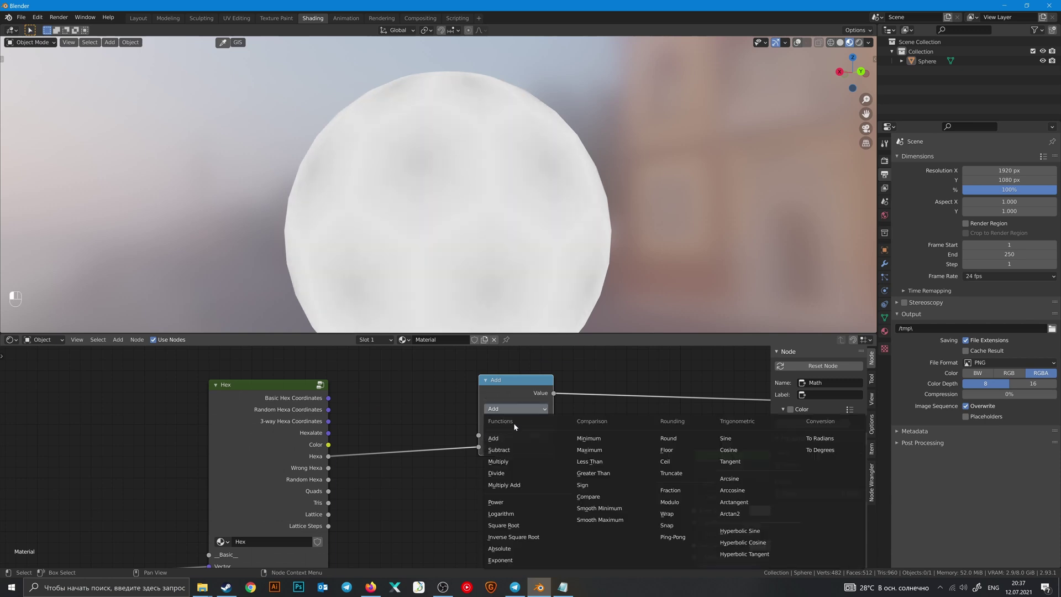
{"action": "left_click", "coordinate": [507, 449]}
{"action": "mouse_move", "coordinate": [475, 221]}
{"action": "middle_mouse_down"}
{"action": "mouse_move", "coordinate": [558, 237]}
{"action": "mouse_move", "coordinate": [496, 242]}
{"action": "mouse_move", "coordinate": [504, 208]}
{"action": "mouse_move", "coordinate": [473, 226]}
{"action": "mouse_move", "coordinate": [489, 205]}
{"action": "mouse_move", "coordinate": [487, 215]}
{"action": "middle_mouse_up"}
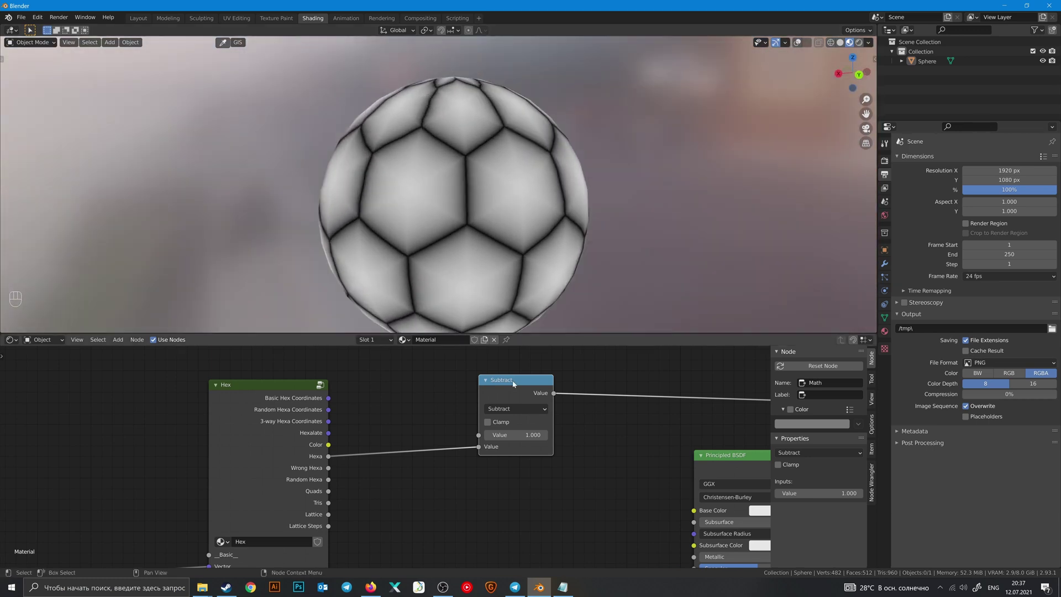
- Insert a Noise Texture node on the link between the Multiply node and the Hex group's Vector input
{"action": "key", "text": "shift+a"}
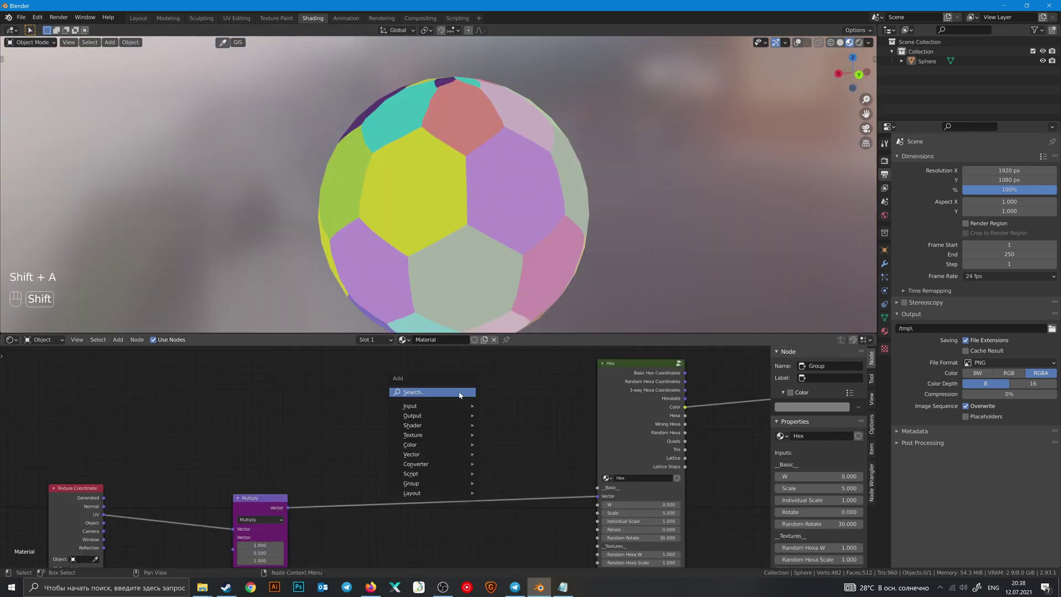
{"action": "left_click", "coordinate": [459, 395]}
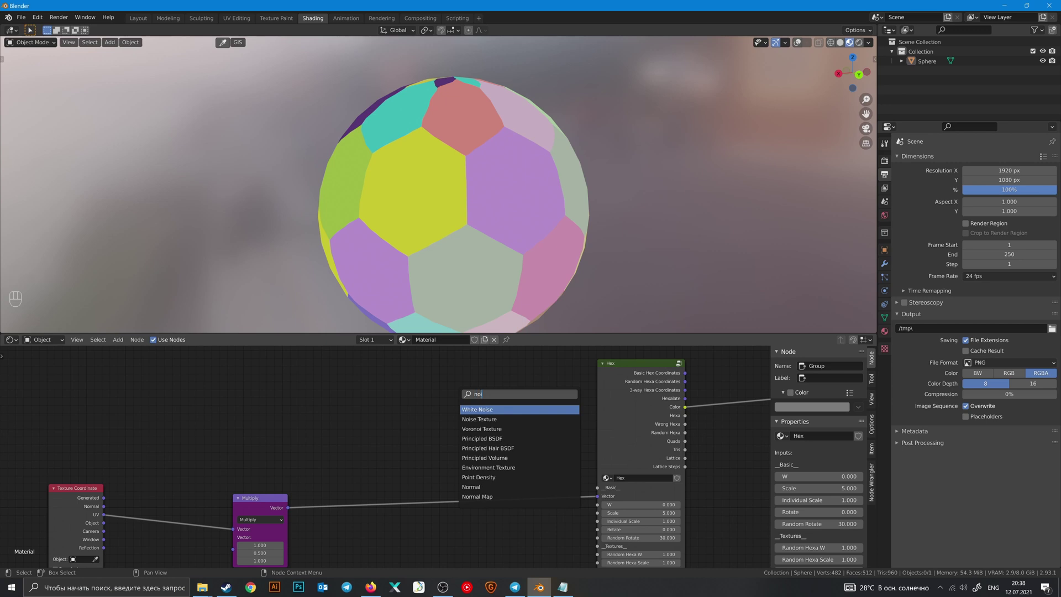
{"action": "type", "text": "noi"}
{"action": "key", "text": "Down"}
{"action": "key", "text": "Return"}
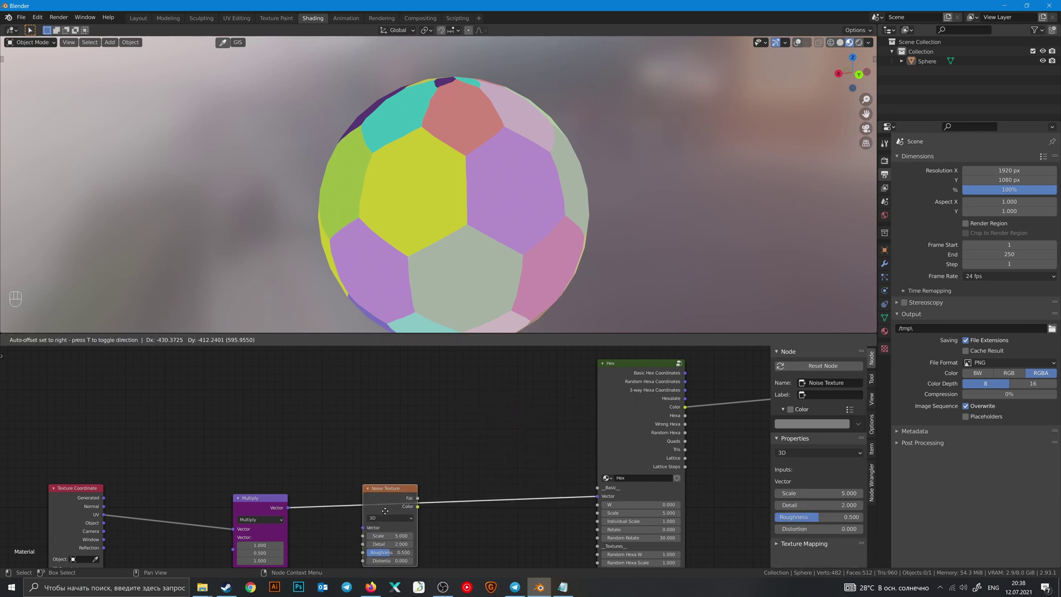
{"action": "left_click", "coordinate": [425, 477]}
{"action": "mouse_move", "coordinate": [426, 475]}
{"action": "middle_mouse_down"}
{"action": "mouse_move", "coordinate": [447, 426]}
{"action": "mouse_move", "coordinate": [428, 455]}
{"action": "middle_mouse_up"}
{"action": "scroll", "coordinate": [448, 425], "scroll_direction": "up", "scroll_amount": 2}
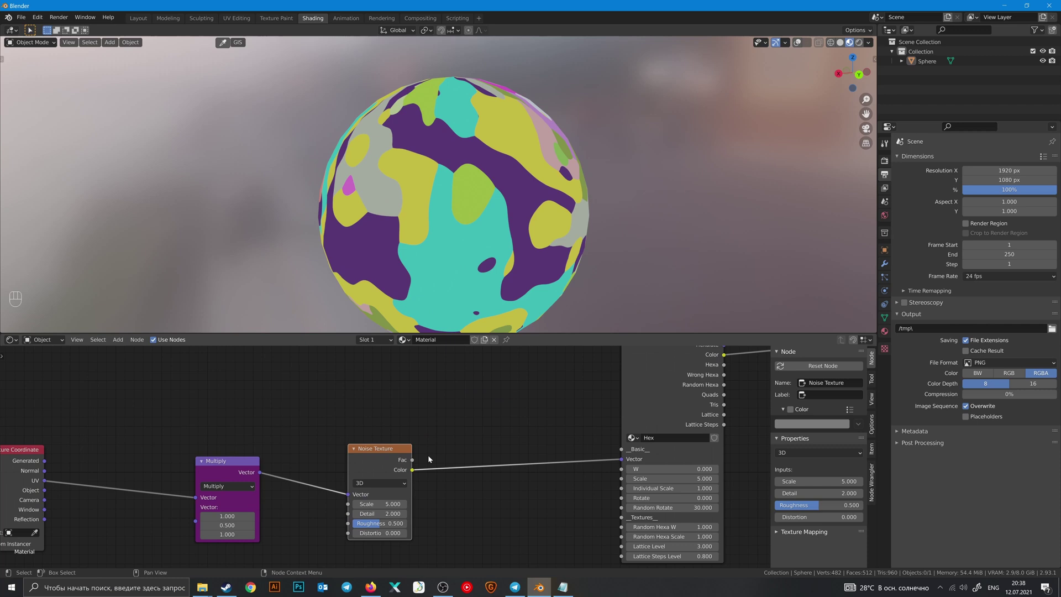
- Make room between the Noise Texture and the Hex group, and insert a MixRGB node on their link
{"action": "left_click_drag", "start_coordinate": [381, 458], "coordinate": [364, 455]}
{"action": "middle_click_drag", "start_coordinate": [514, 407], "coordinate": [472, 438]}
{"action": "mouse_move", "coordinate": [607, 383]}
{"action": "left_mouse_down"}
{"action": "mouse_move", "coordinate": [587, 403]}
{"action": "mouse_move", "coordinate": [603, 383]}
{"action": "left_mouse_up"}
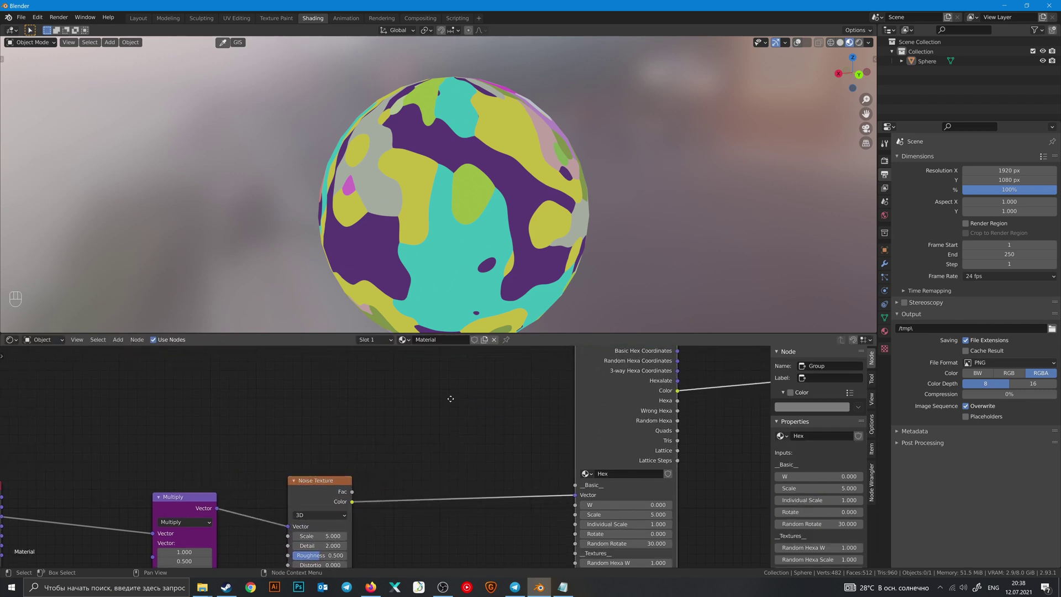
{"action": "middle_click_drag", "start_coordinate": [451, 398], "coordinate": [510, 430]}
{"action": "key", "text": "shift+a"}
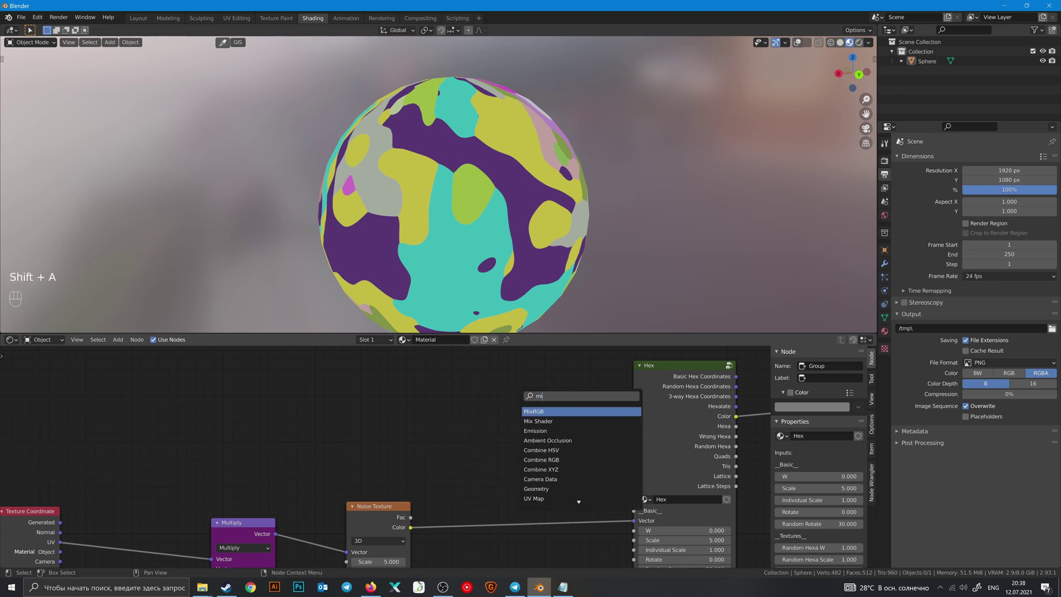
{"action": "key", "text": "Return"}
{"action": "left_click", "coordinate": [514, 504]}
{"action": "middle_click_drag", "start_coordinate": [441, 471], "coordinate": [450, 426]}
{"action": "scroll", "coordinate": [419, 453], "scroll_direction": "up", "scroll_amount": 3}
{"action": "middle_click_drag", "start_coordinate": [377, 490], "coordinate": [385, 433]}
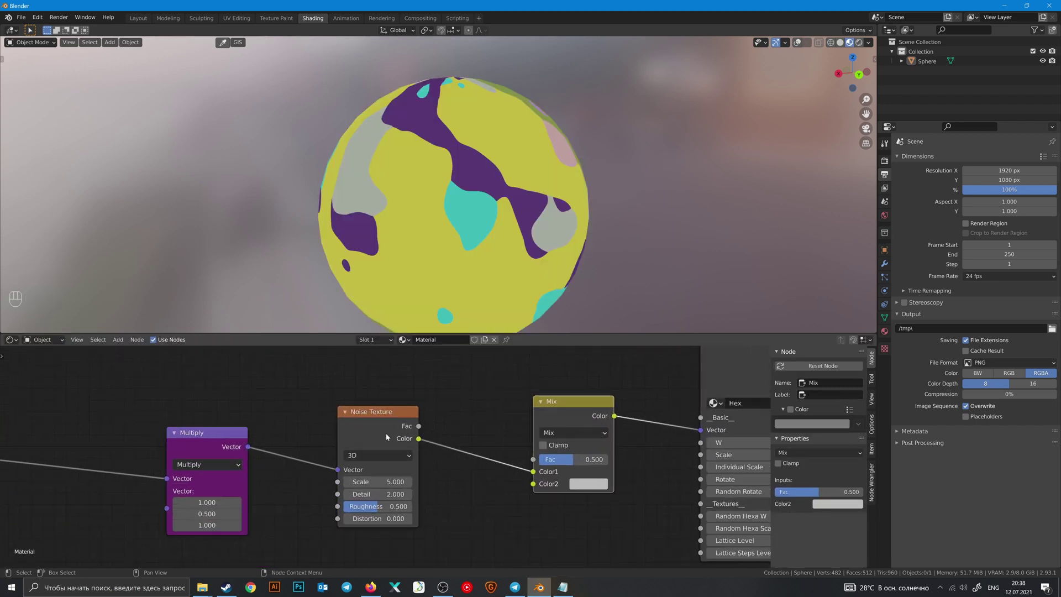
- Connect the Multiply node's Vector output to the Mix node's Color2 input, and reposition the Noise Texture and Mix nodes
{"action": "left_click_drag", "start_coordinate": [366, 433], "coordinate": [396, 433]}
{"action": "left_click_drag", "start_coordinate": [248, 447], "coordinate": [533, 484]}
{"action": "left_click_drag", "start_coordinate": [551, 416], "coordinate": [532, 453]}
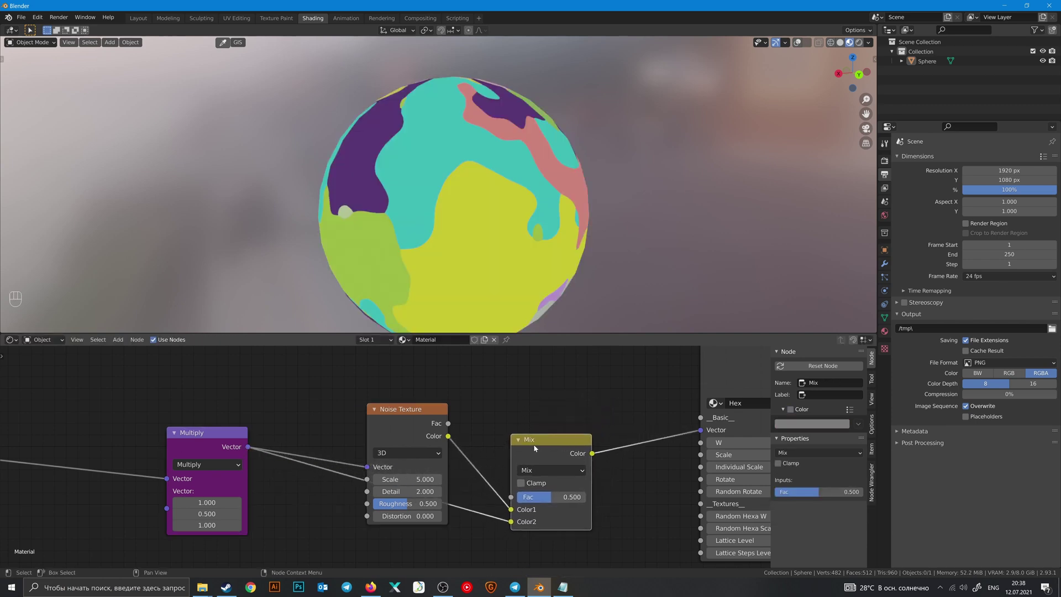
- Set the Noise Texture's Scale to 54.700 and the Mix node's Fac to 0.976
{"action": "middle_click_drag", "start_coordinate": [492, 446], "coordinate": [497, 426]}
{"action": "scroll", "coordinate": [497, 426], "scroll_direction": "up", "scroll_amount": 2}
{"action": "left_click_drag", "start_coordinate": [566, 487], "coordinate": [603, 487]}
{"action": "left_click_drag", "start_coordinate": [390, 462], "coordinate": [464, 463]}
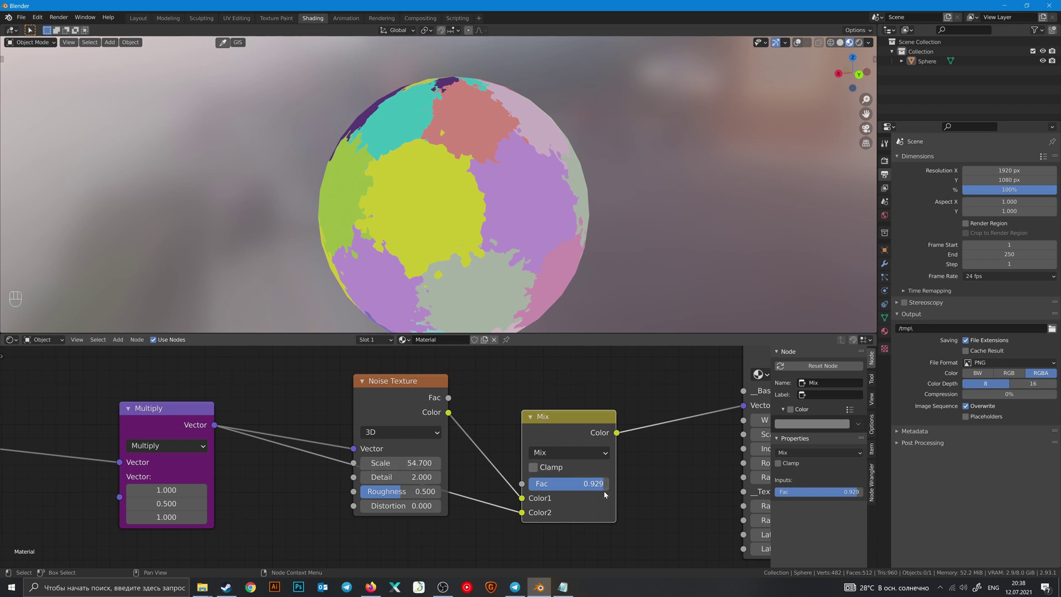
{"action": "left_click_drag", "start_coordinate": [601, 488], "coordinate": [605, 488]}
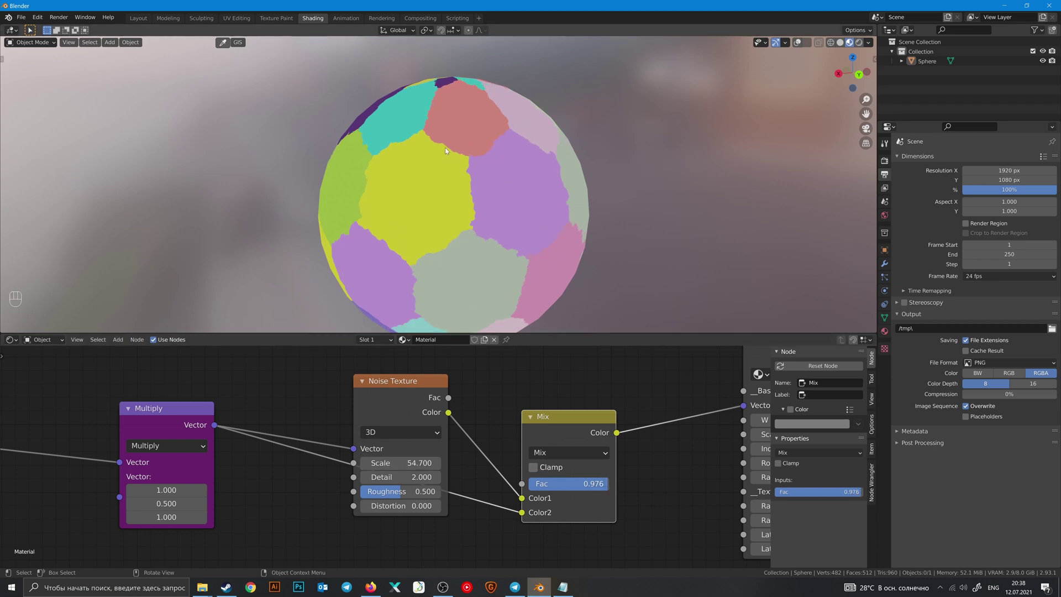
{"action": "scroll", "coordinate": [446, 148], "scroll_direction": "down", "scroll_amount": 3}
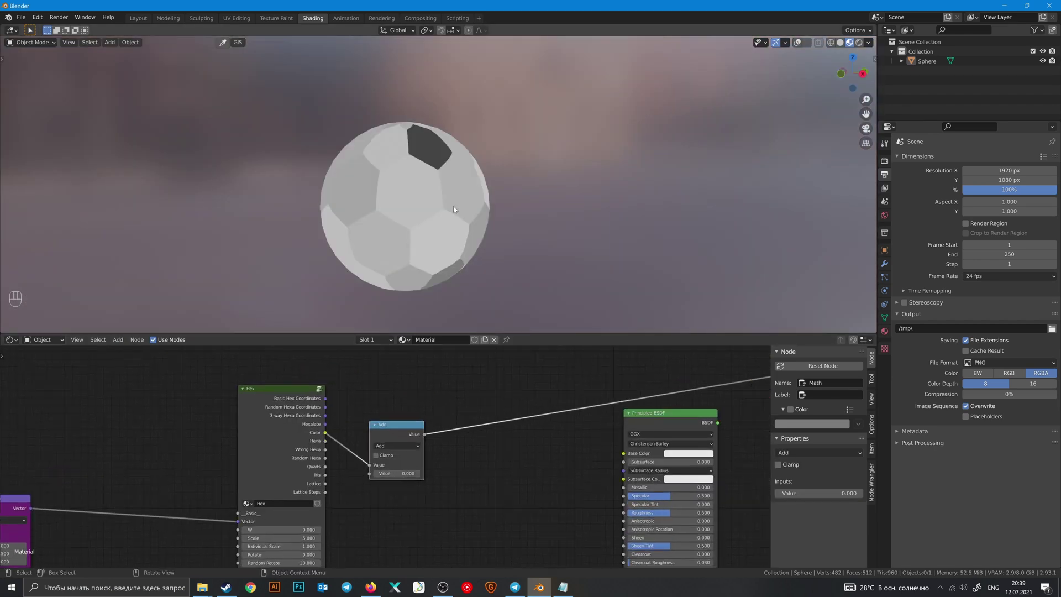
- Insert a White Noise Texture node between the Add node and the Viewer
{"action": "mouse_move", "coordinate": [454, 210]}
{"action": "middle_mouse_down"}
{"action": "mouse_move", "coordinate": [511, 181]}
{"action": "mouse_move", "coordinate": [542, 223]}
{"action": "mouse_move", "coordinate": [369, 216]}
{"action": "mouse_move", "coordinate": [441, 239]}
{"action": "mouse_move", "coordinate": [449, 209]}
{"action": "mouse_move", "coordinate": [457, 218]}
{"action": "middle_mouse_up"}
{"action": "middle_click_drag", "start_coordinate": [466, 422], "coordinate": [429, 477]}
{"action": "left_click", "coordinate": [471, 393]}
{"action": "key", "text": "shift+a"}
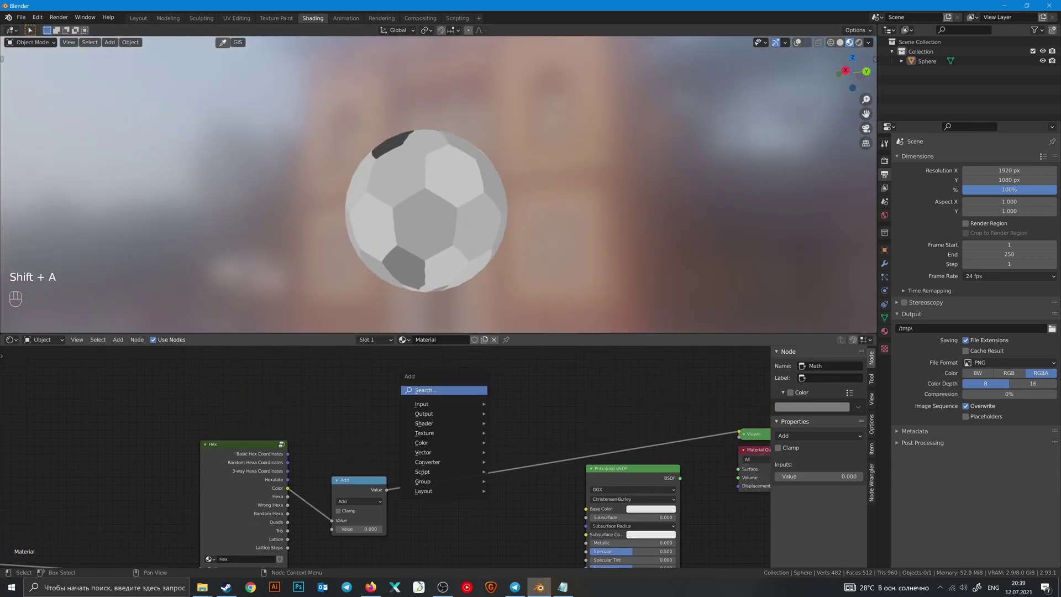
{"action": "left_click", "coordinate": [471, 394]}
{"action": "type", "text": "whi"}
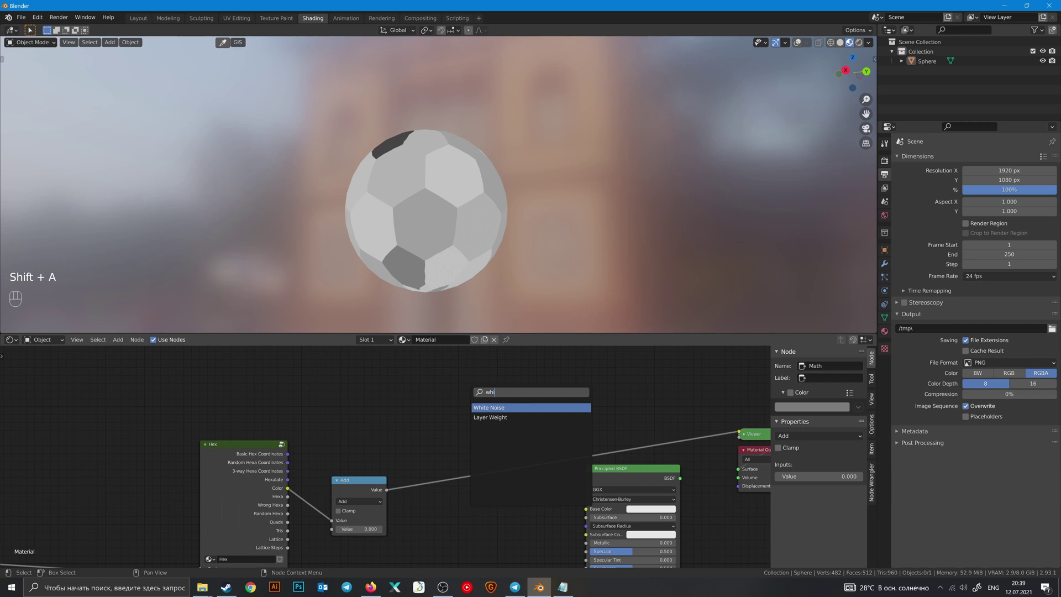
{"action": "key", "text": "Return"}
{"action": "scroll", "coordinate": [396, 453], "scroll_direction": "up", "scroll_amount": 2}
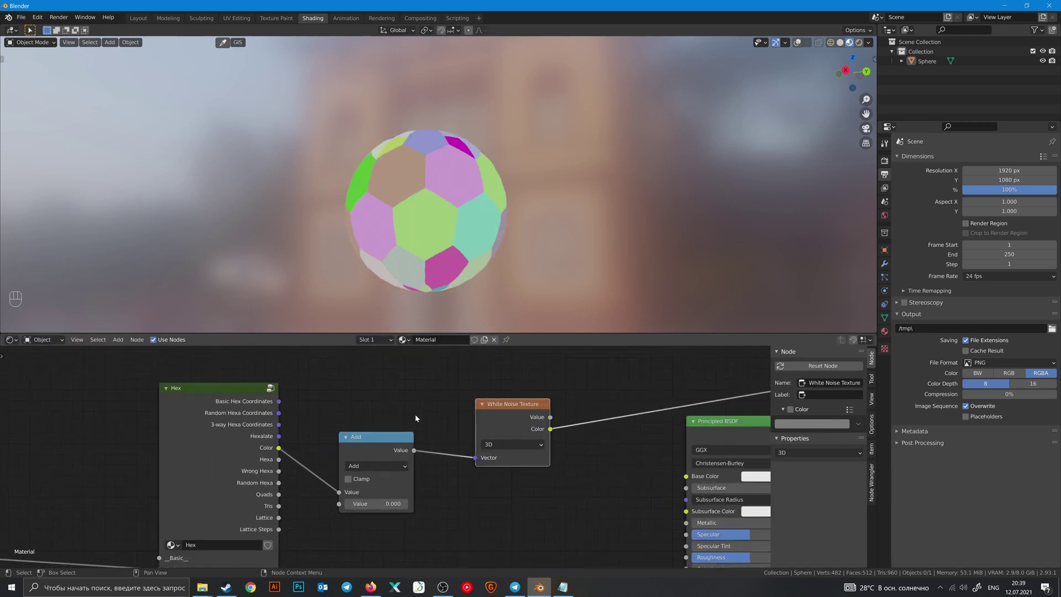
- Move the White Noise Texture node closer to the Add node and view the random panel colors around the sphere
{"action": "left_click", "coordinate": [476, 412]}
{"action": "scroll", "coordinate": [447, 254], "scroll_direction": "up", "scroll_amount": 1}
{"action": "middle_click_drag", "start_coordinate": [442, 260], "coordinate": [413, 263]}
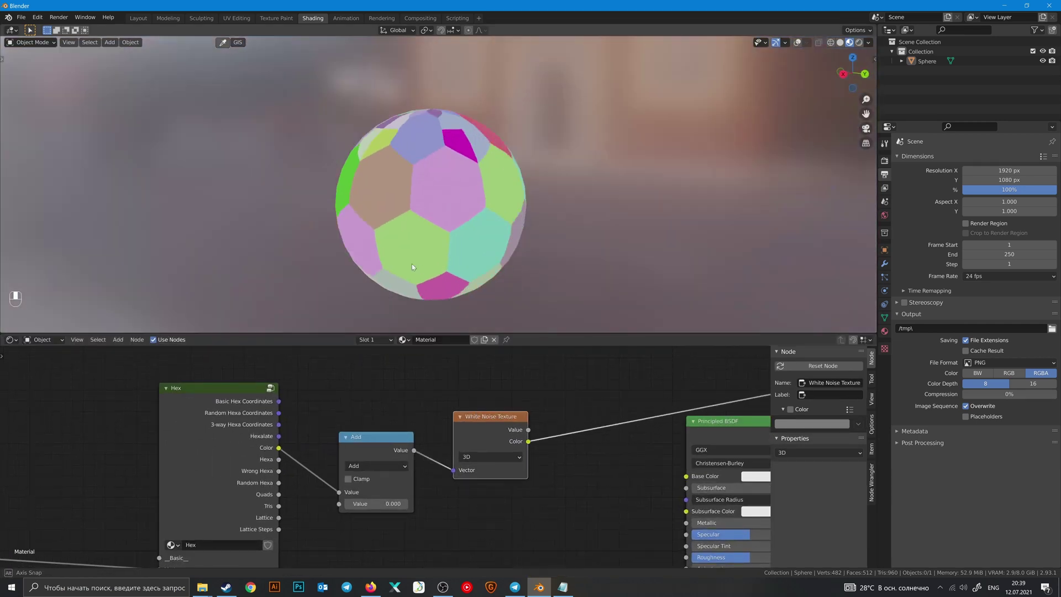
{"action": "middle_click_drag", "start_coordinate": [550, 245], "coordinate": [429, 293]}
{"action": "scroll", "coordinate": [485, 274], "scroll_direction": "down", "scroll_amount": 3}
{"action": "left_click_drag", "start_coordinate": [486, 427], "coordinate": [472, 435]}
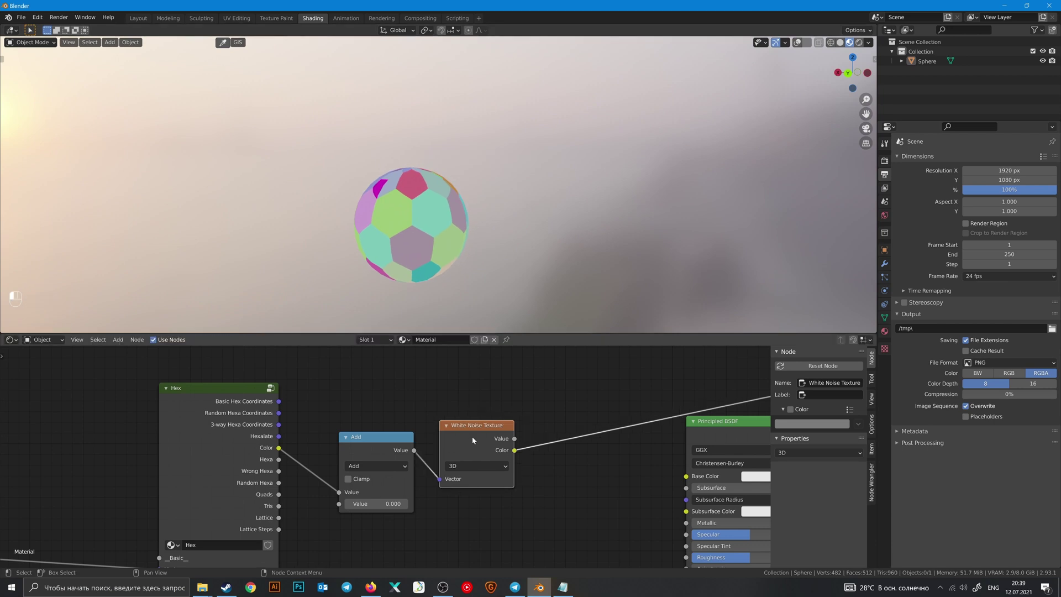
- Insert a ColorRamp node between the White Noise Texture and the Viewer, and move it up beside the White Noise Texture node
{"action": "middle_click_drag", "start_coordinate": [565, 383], "coordinate": [449, 438]}
{"action": "key", "text": "shift+a"}
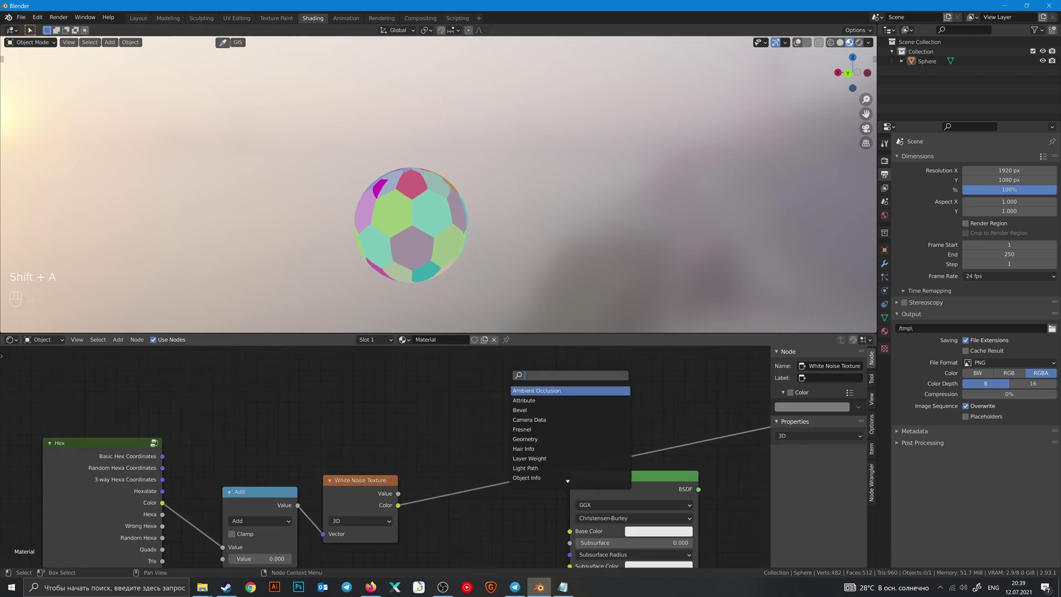
{"action": "type", "text": "colo"}
{"action": "key", "text": "Return"}
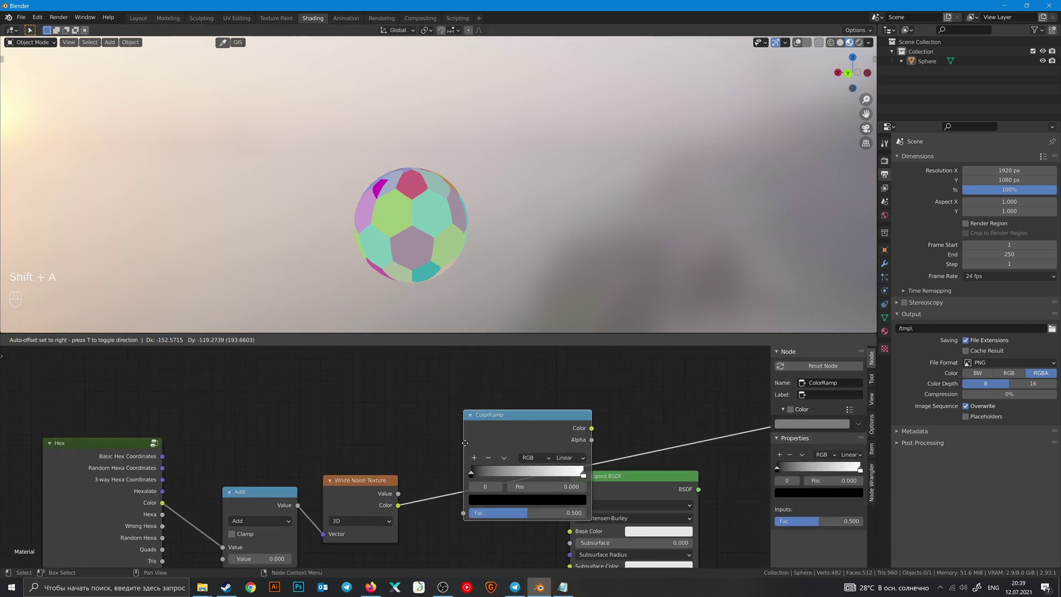
{"action": "left_click", "coordinate": [457, 426]}
{"action": "middle_click_drag", "start_coordinate": [456, 425], "coordinate": [457, 364]}
{"action": "left_click_drag", "start_coordinate": [626, 435], "coordinate": [643, 463]}
{"action": "left_click_drag", "start_coordinate": [510, 413], "coordinate": [497, 391]}
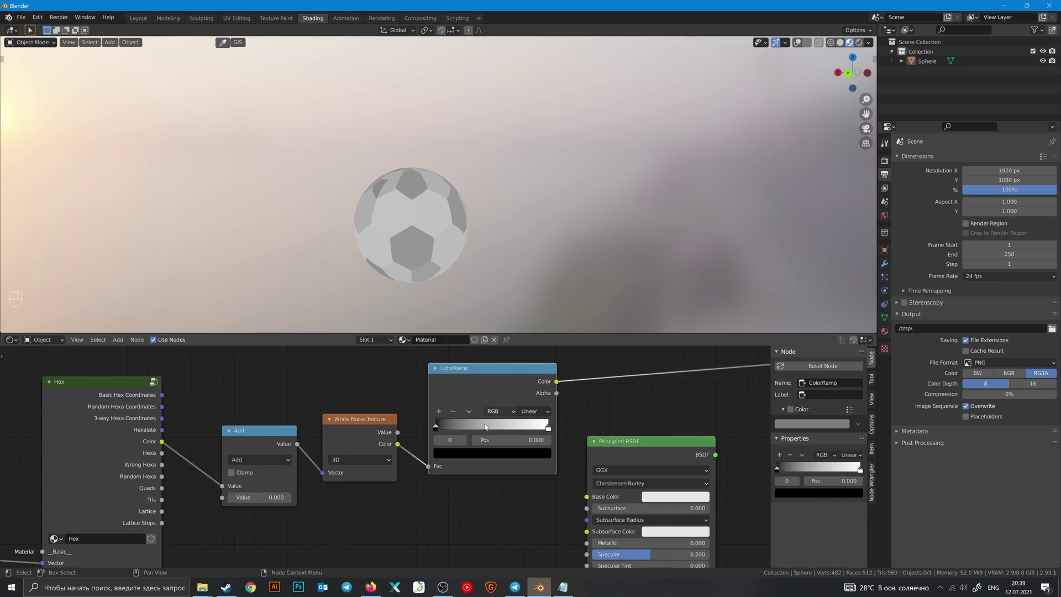
- Set the ColorRamp's first stop to dark red
{"action": "left_click", "coordinate": [462, 455]}
{"action": "left_click", "coordinate": [526, 338]}
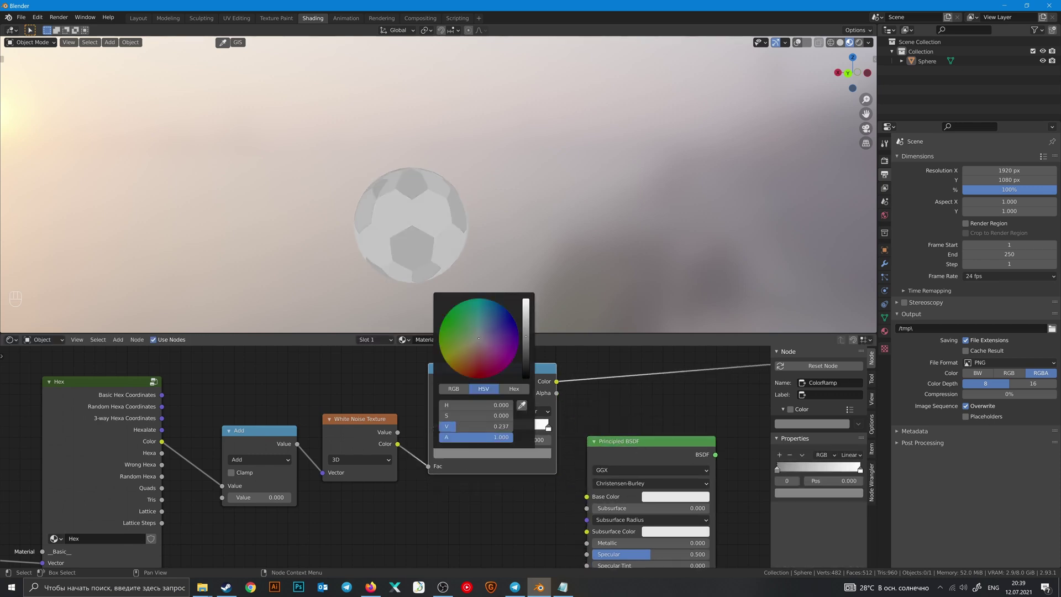
{"action": "left_click_drag", "start_coordinate": [489, 347], "coordinate": [488, 377]}
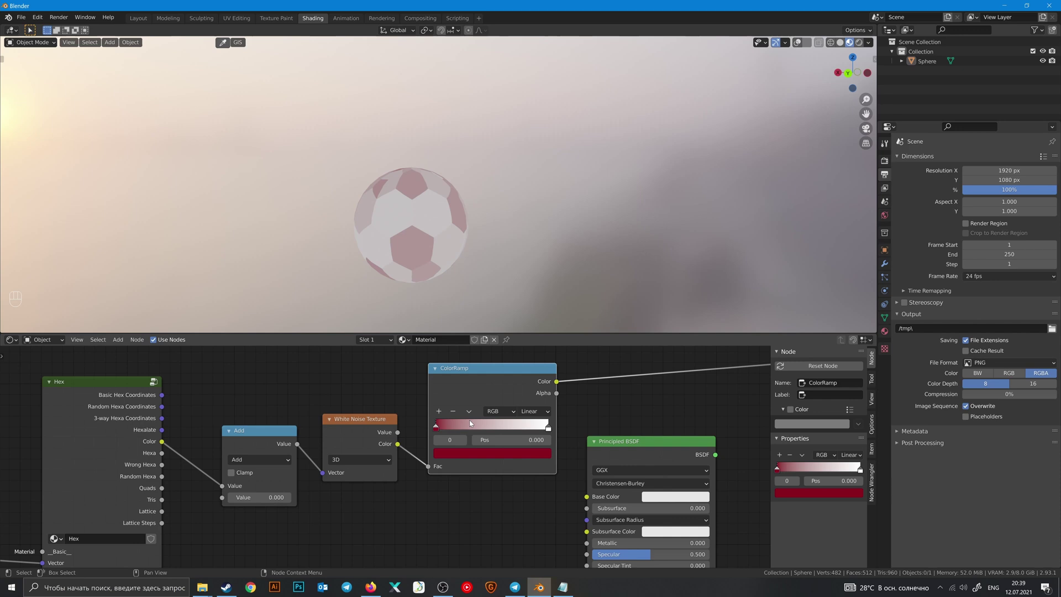
{"action": "middle_click_drag", "start_coordinate": [408, 221], "coordinate": [528, 275]}
- Set the ColorRamp's last stop to pure blue and view the recolored sphere from another side
{"action": "left_click", "coordinate": [548, 426]}
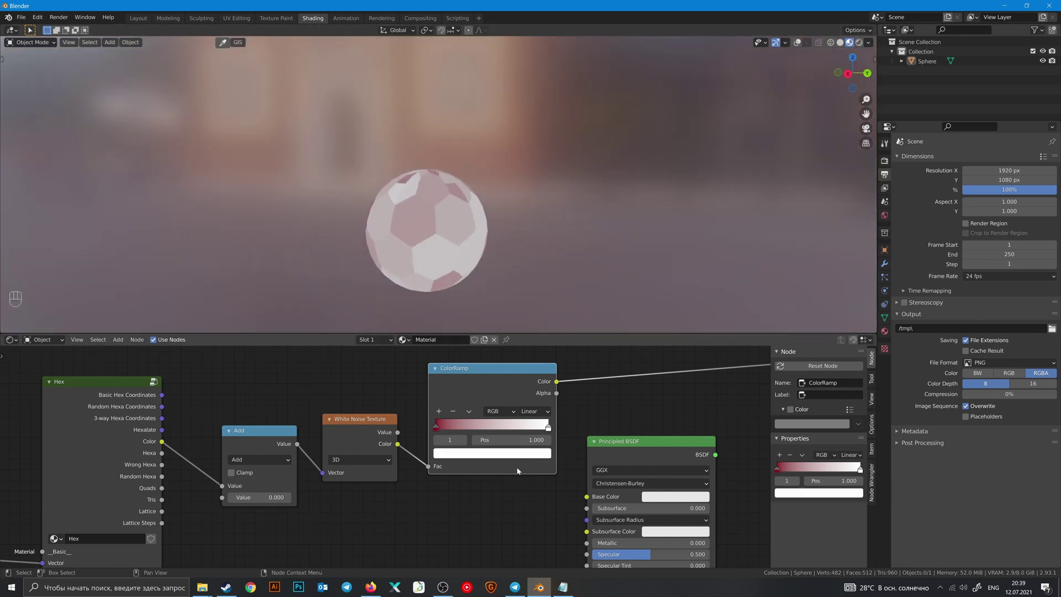
{"action": "left_click", "coordinate": [525, 453]}
{"action": "left_click", "coordinate": [511, 323]}
{"action": "middle_click_drag", "start_coordinate": [469, 227], "coordinate": [392, 222]}
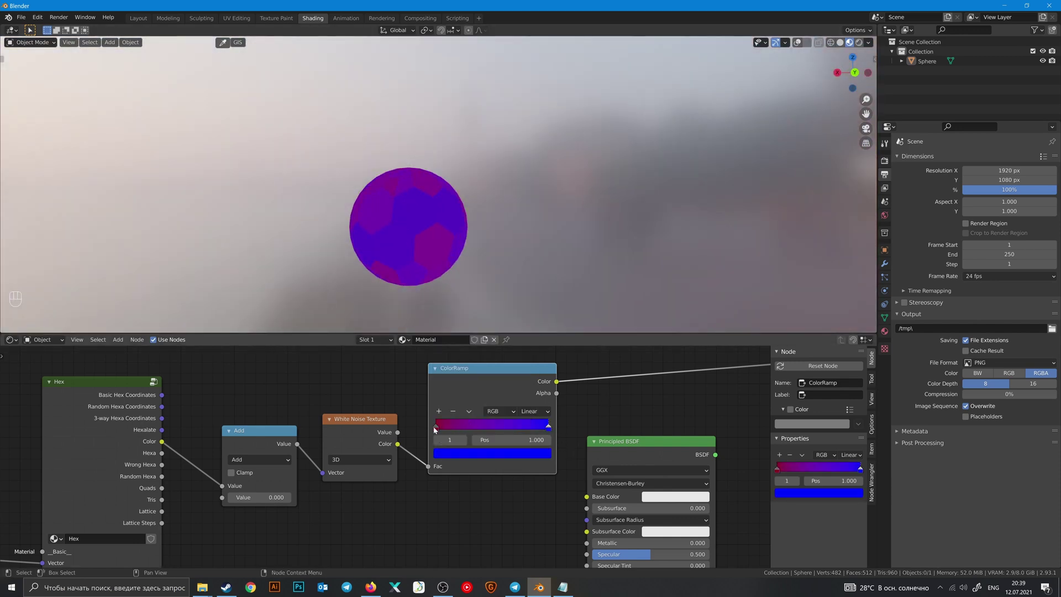
- Move the ColorRamp's red stop inward and the blue stop to position 0.801 to increase panel contrast
{"action": "left_click_drag", "start_coordinate": [435, 427], "coordinate": [465, 427]}
{"action": "left_click_drag", "start_coordinate": [547, 427], "coordinate": [527, 426]}
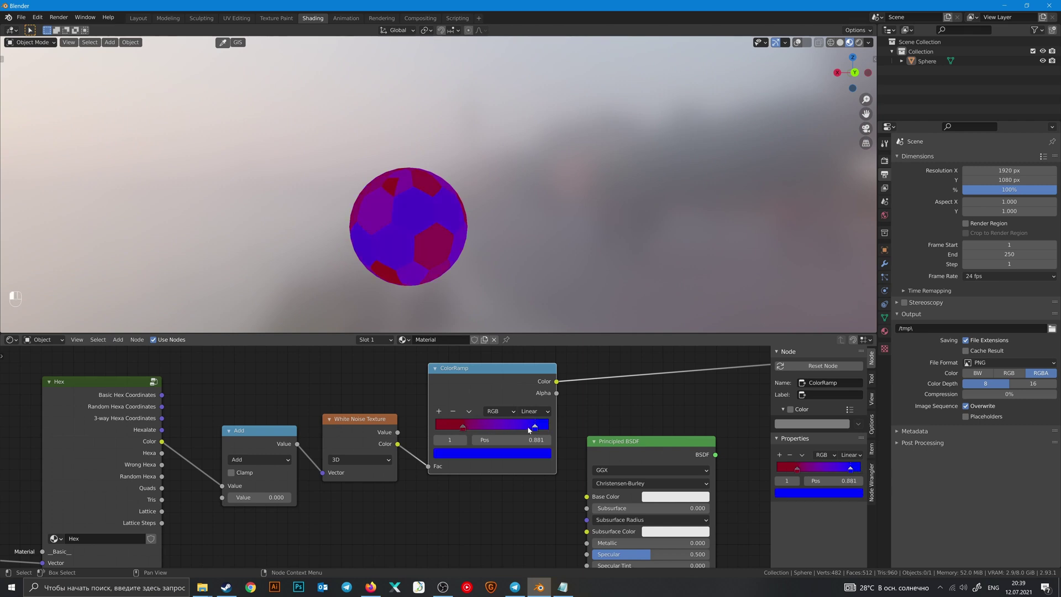
{"action": "middle_click_drag", "start_coordinate": [434, 277], "coordinate": [524, 237]}
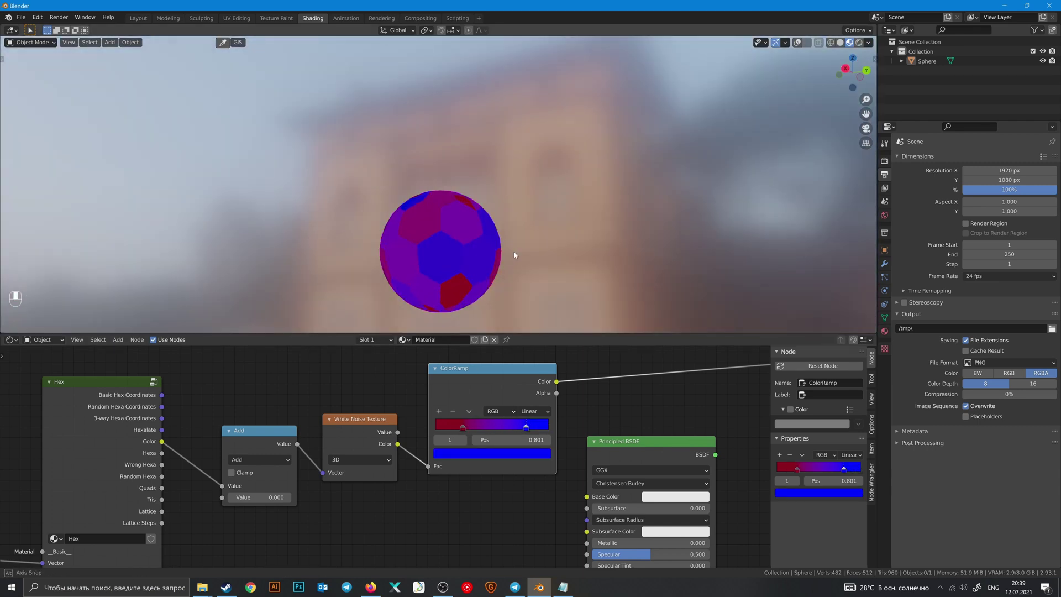
- Preview the Add node's output on the sphere, and return the preview to the ColorRamp output
{"action": "left_click_drag", "start_coordinate": [281, 437], "coordinate": [275, 437]}
{"action": "left_click", "coordinate": [275, 437], "text": "ctrl+shift"}
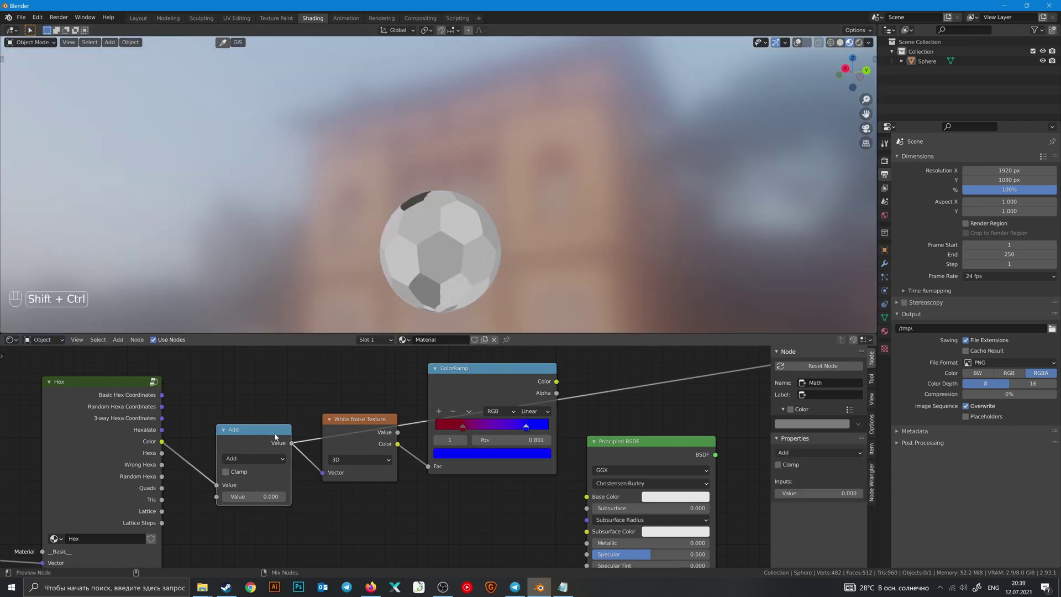
{"action": "left_click", "coordinate": [511, 385], "text": "ctrl+shift"}
{"action": "middle_click_drag", "start_coordinate": [480, 265], "coordinate": [500, 258]}
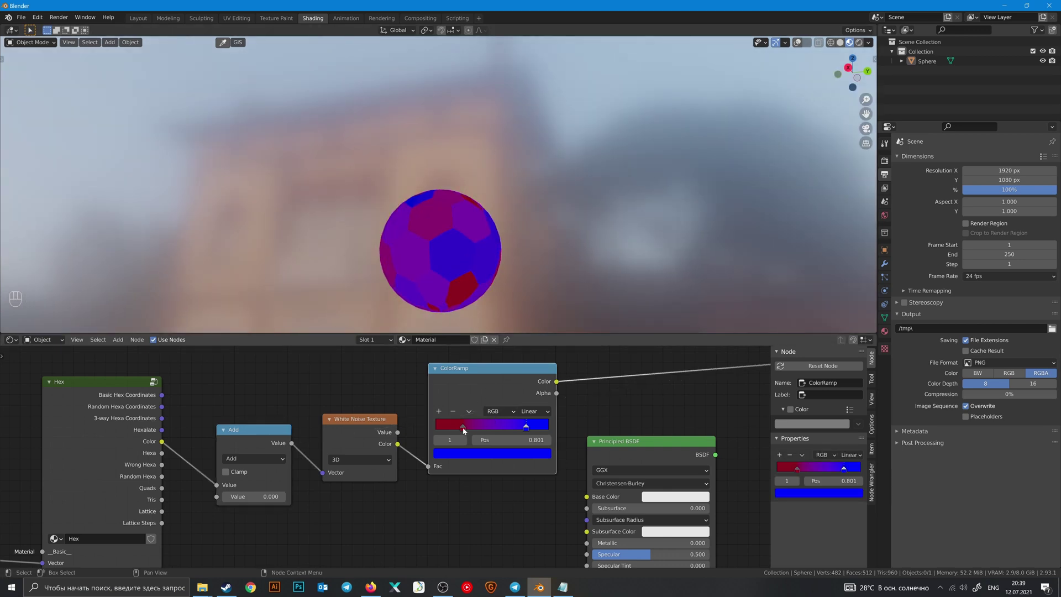
- Move the ColorRamp's red stop to the start of the gradient and the blue stop to position 1.000
{"action": "left_click_drag", "start_coordinate": [464, 428], "coordinate": [435, 428]}
{"action": "left_click_drag", "start_coordinate": [525, 427], "coordinate": [549, 427]}
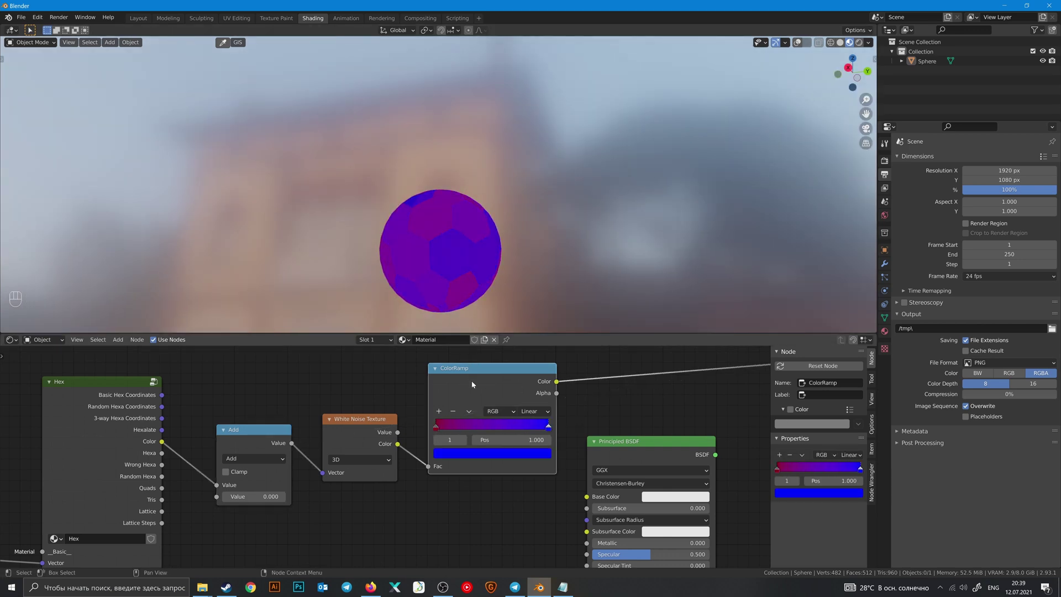
{"action": "left_click_drag", "start_coordinate": [471, 384], "coordinate": [473, 382]}
{"action": "middle_click_drag", "start_coordinate": [407, 364], "coordinate": [404, 385]}
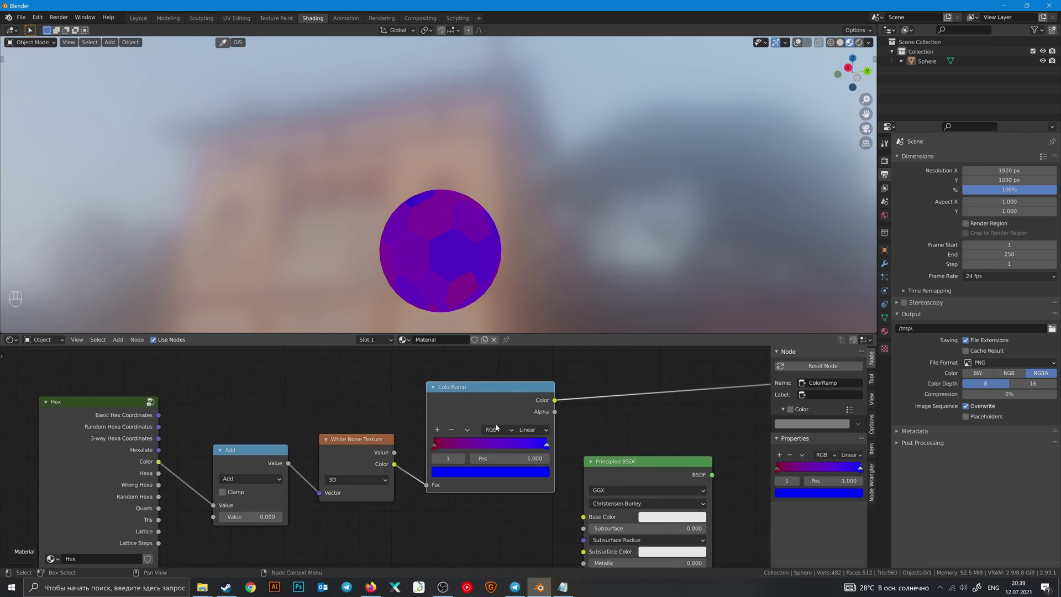
- Switch the ColorRamp's color mode to HSV with Far interpolation and view the multicolored panels around the sphere
{"action": "left_click", "coordinate": [504, 429]}
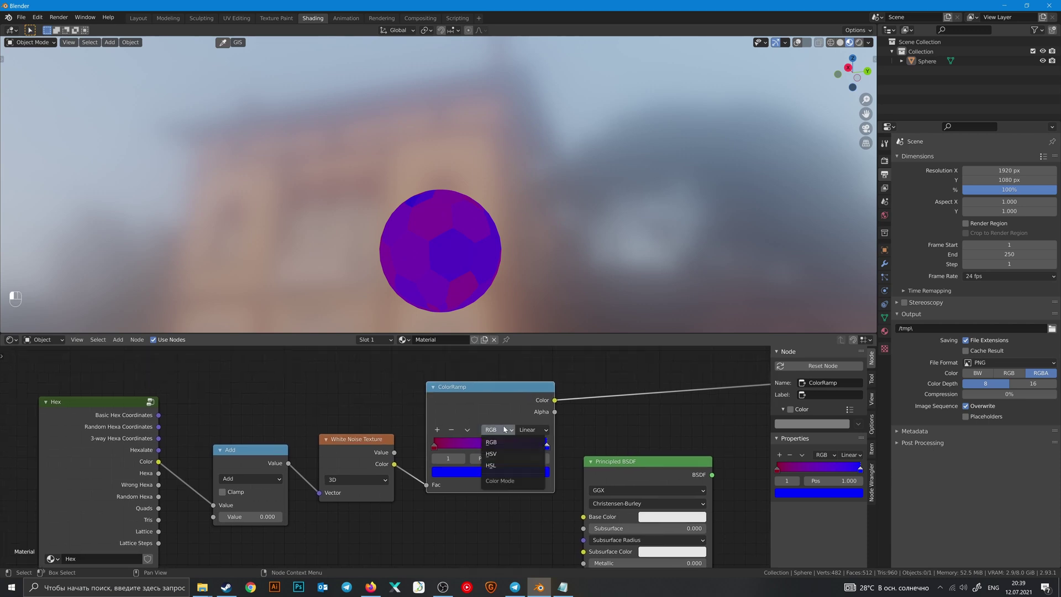
{"action": "left_click", "coordinate": [498, 456]}
{"action": "left_click", "coordinate": [532, 429]}
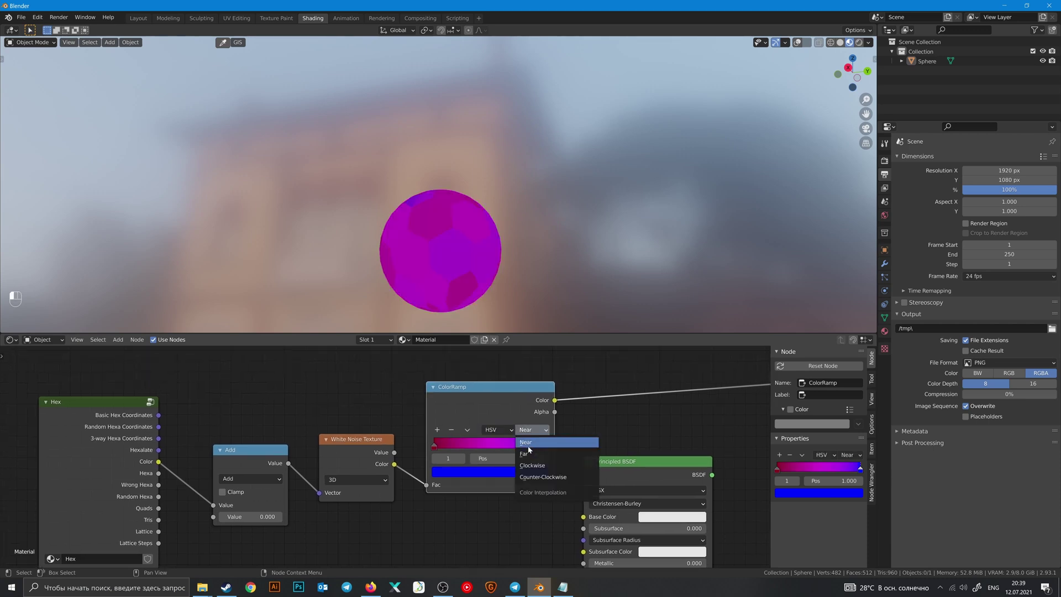
{"action": "left_click", "coordinate": [527, 454]}
{"action": "middle_click_drag", "start_coordinate": [624, 271], "coordinate": [558, 276]}
{"action": "mouse_move", "coordinate": [437, 446]}
{"action": "left_mouse_down"}
{"action": "mouse_move", "coordinate": [462, 445]}
{"action": "mouse_move", "coordinate": [436, 445]}
{"action": "left_mouse_up"}
{"action": "middle_click_drag", "start_coordinate": [510, 245], "coordinate": [401, 256]}
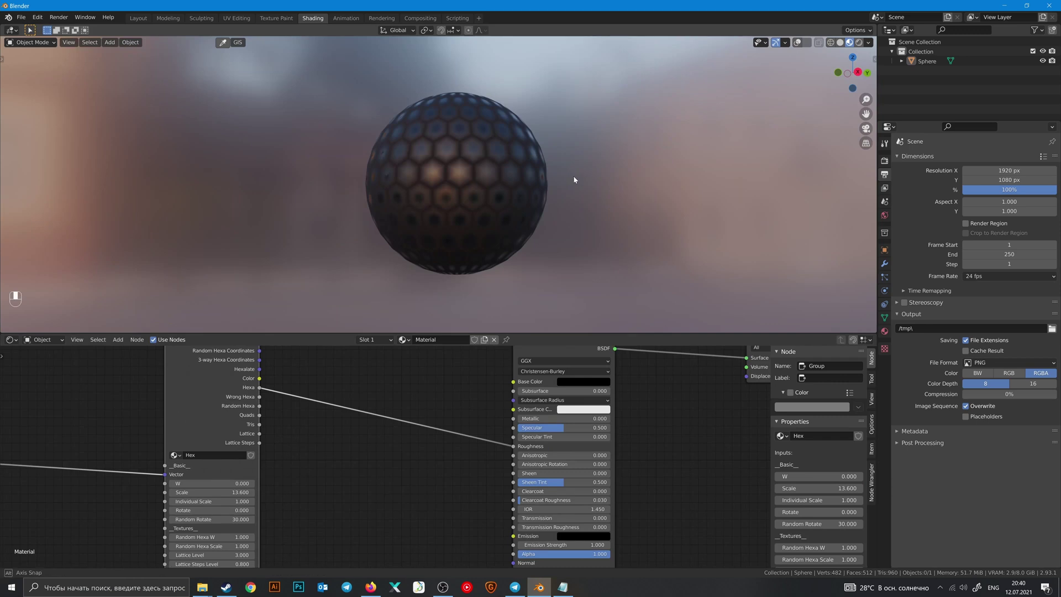
- Add a Fresnel node between the Hex group and the Principled BSDF in the dark hexagon material
{"action": "middle_click_drag", "start_coordinate": [573, 177], "coordinate": [473, 173]}
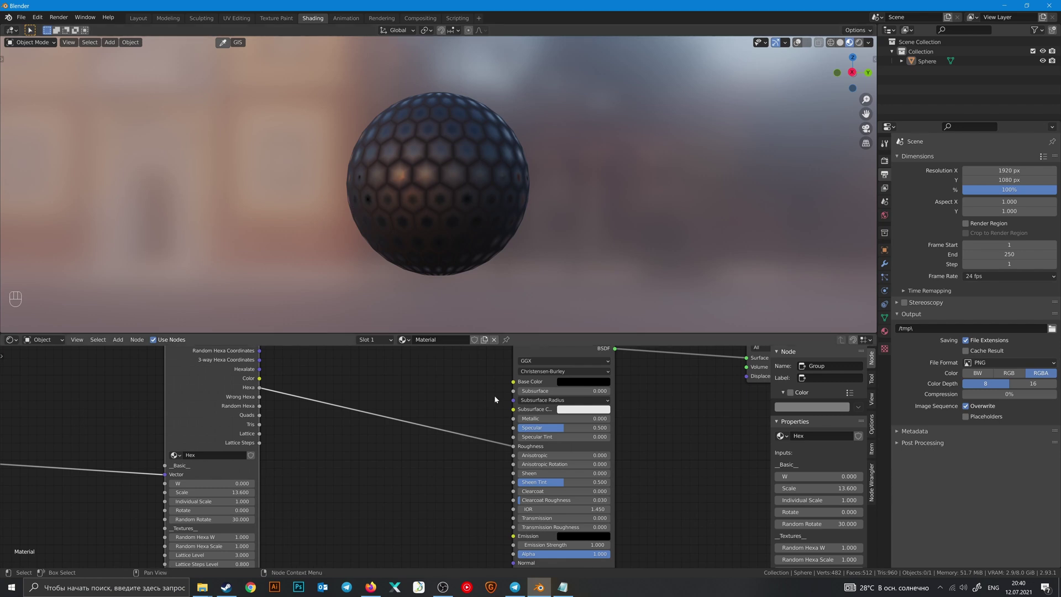
{"action": "middle_click_drag", "start_coordinate": [433, 398], "coordinate": [461, 471]}
{"action": "left_click", "coordinate": [474, 393]}
{"action": "key", "text": "shift+a"}
{"action": "left_click", "coordinate": [474, 395]}
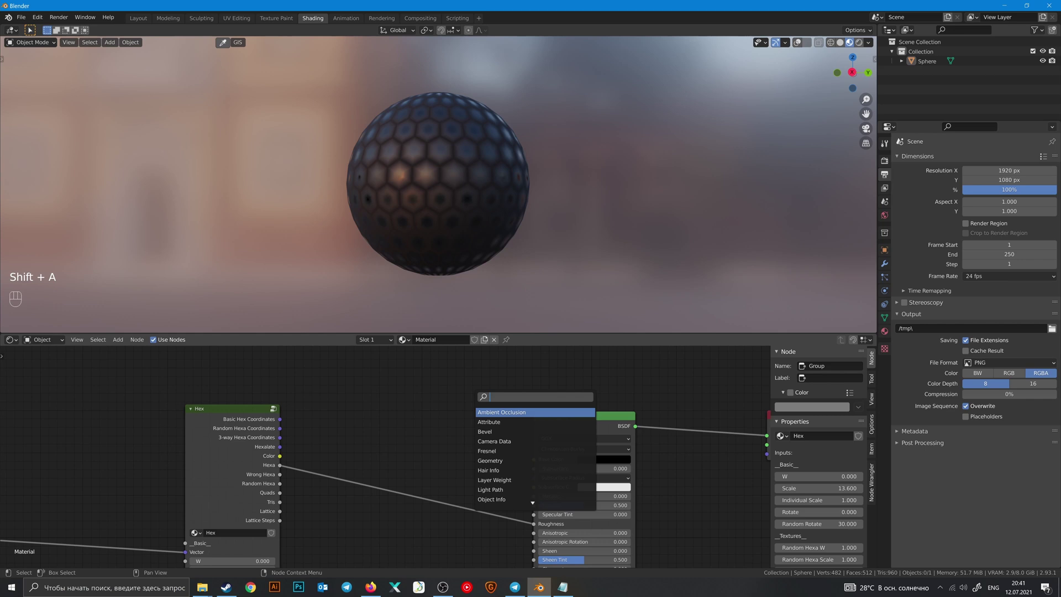
{"action": "left_click", "coordinate": [487, 451]}
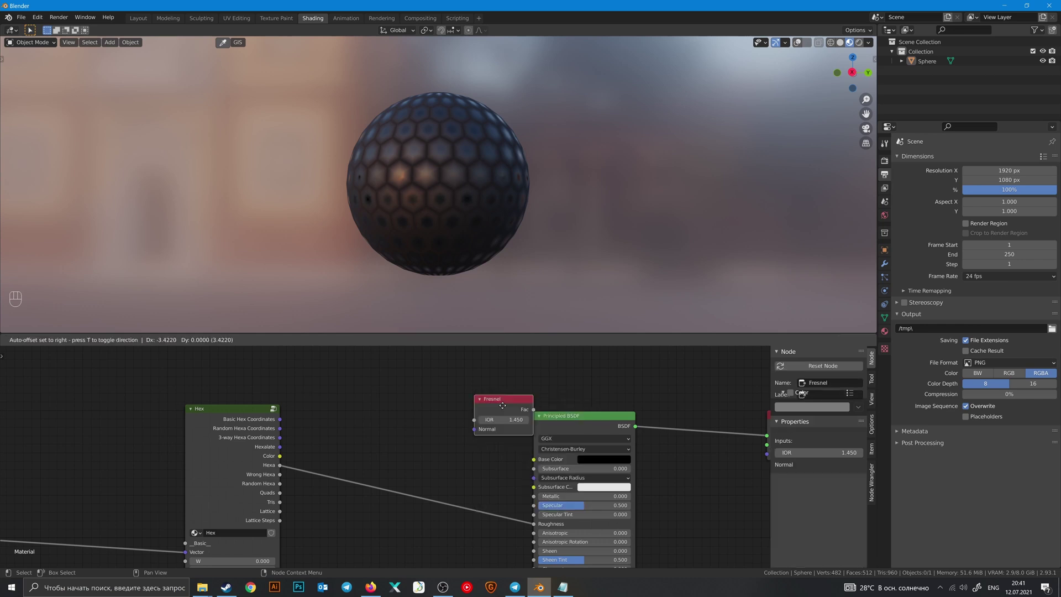
{"action": "left_click", "coordinate": [378, 402]}
- Add an RGB Curves node and place it next to the Fresnel node, above the Hex-to-Roughness link
{"action": "key", "text": "shift+a"}
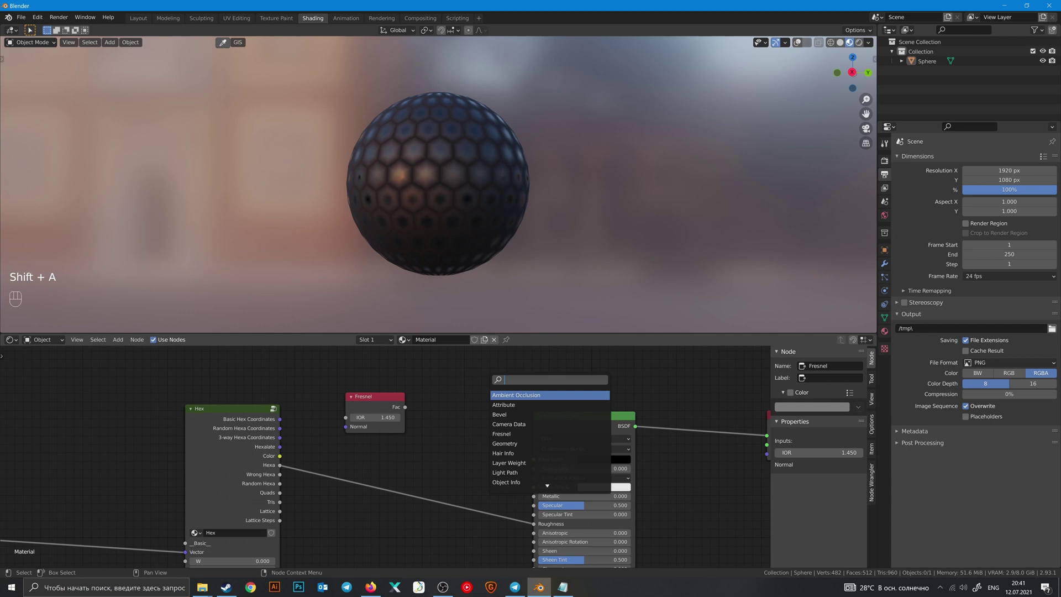
{"action": "type", "text": "rgb"}
{"action": "left_click", "coordinate": [509, 414]}
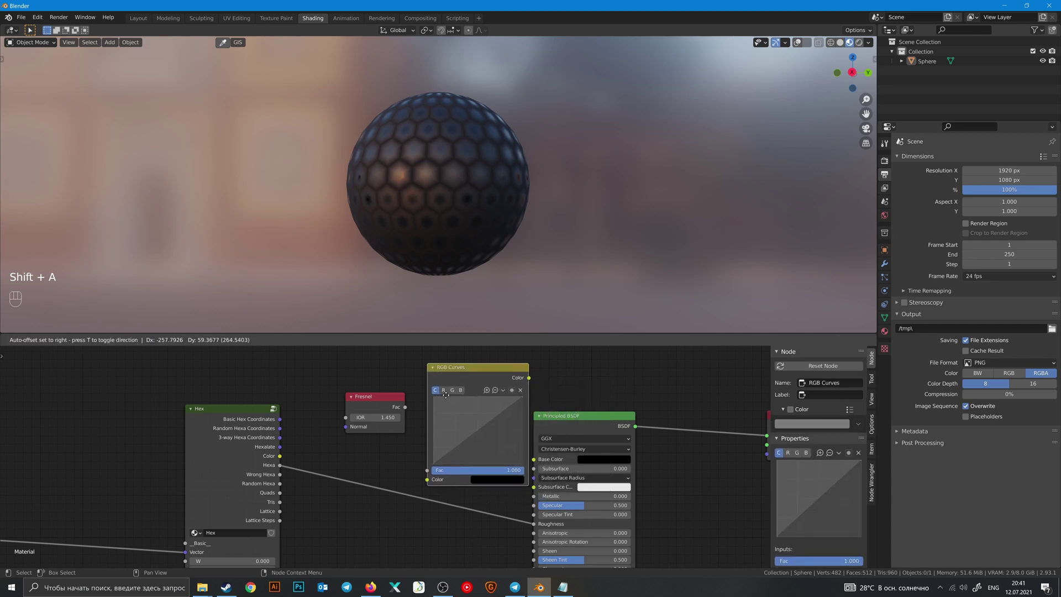
{"action": "left_click", "coordinate": [458, 412]}
{"action": "middle_click_drag", "start_coordinate": [534, 376], "coordinate": [573, 403]}
{"action": "left_click_drag", "start_coordinate": [439, 396], "coordinate": [509, 426]}
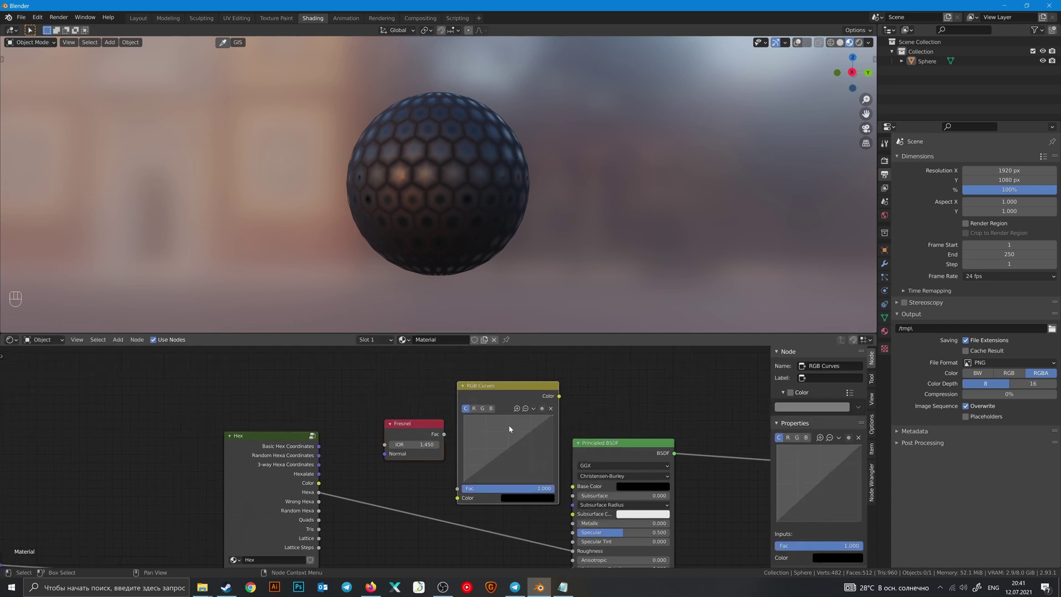
{"action": "left_click_drag", "start_coordinate": [508, 387], "coordinate": [472, 369]}
- Insert a Mix node into the link between the Hex group's Hexa output and the Principled BSDF's Roughness
{"action": "left_click", "coordinate": [583, 376]}
{"action": "key", "text": "shift+a"}
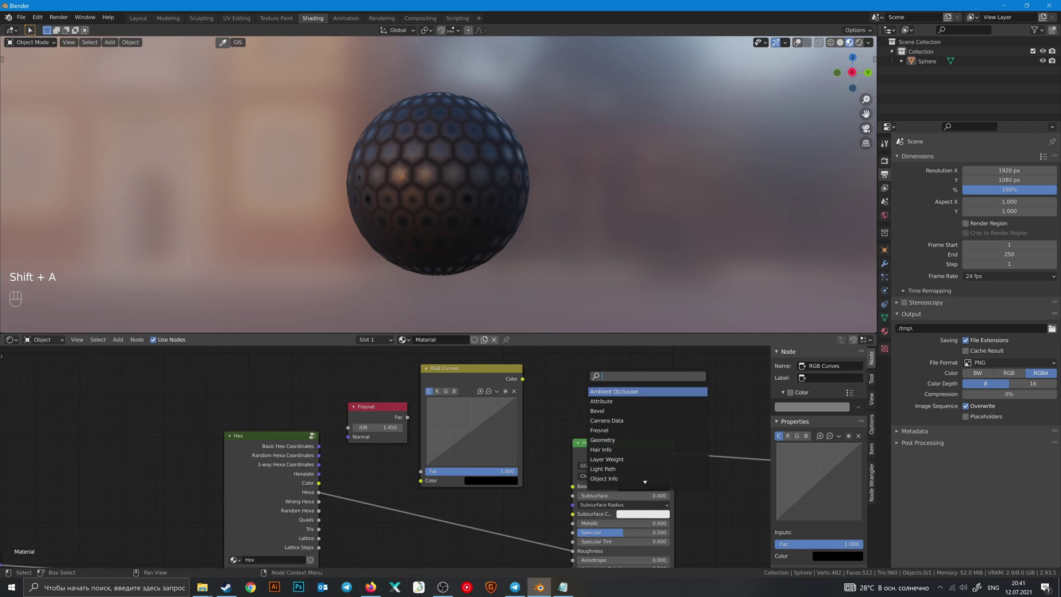
{"action": "type", "text": "mix"}
{"action": "key", "text": "Return"}
{"action": "left_click", "coordinate": [526, 513]}
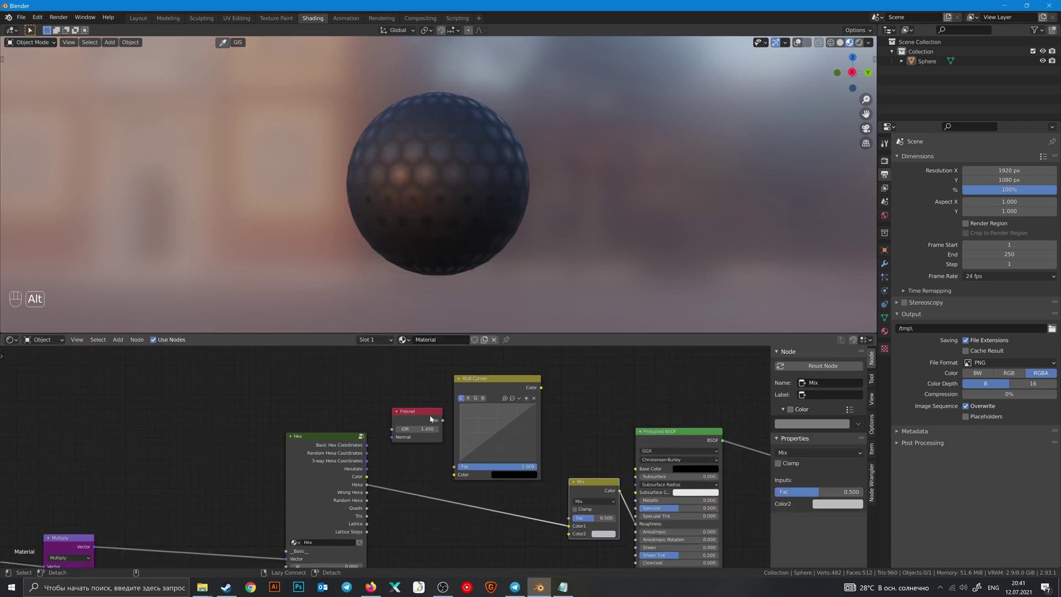
- Connect the Fresnel node to the RGB Curves' Color input, preview it, and bend the curve into a descending slope through X 0.28756, Y 0.27857
{"action": "right_click_drag", "start_coordinate": [432, 418], "coordinate": [512, 453], "text": "alt"}
{"action": "left_click", "coordinate": [517, 386], "text": "ctrl+shift"}
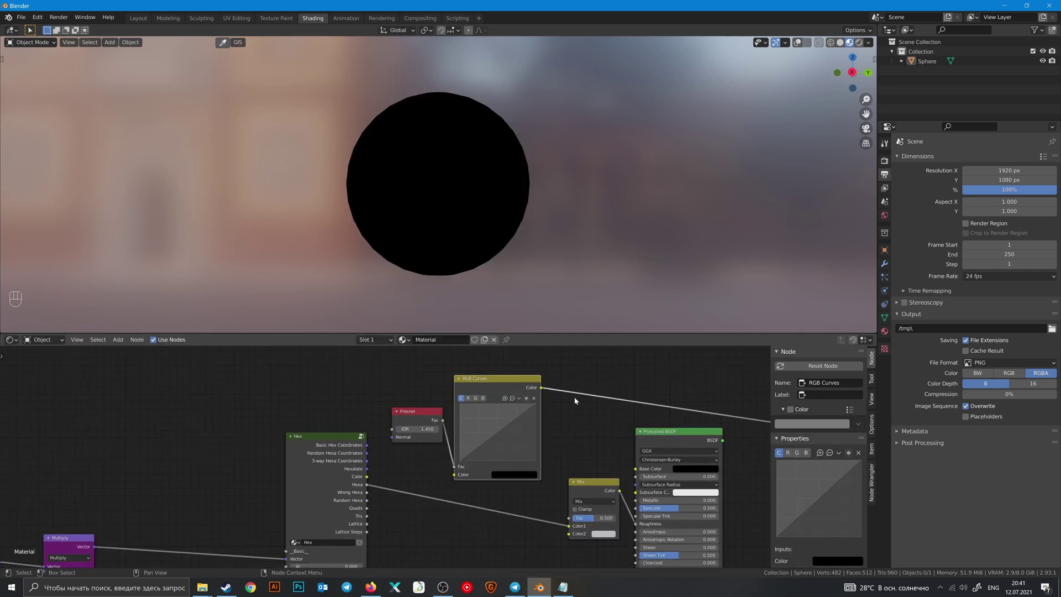
{"action": "scroll", "coordinate": [580, 400], "scroll_direction": "up", "scroll_amount": 2}
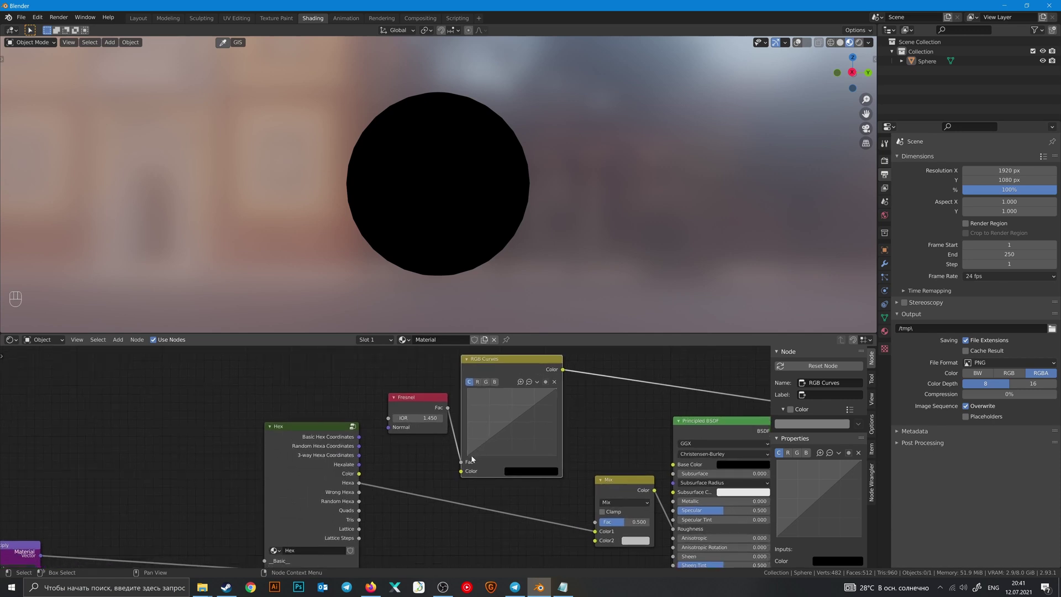
{"action": "left_click_drag", "start_coordinate": [472, 458], "coordinate": [487, 415]}
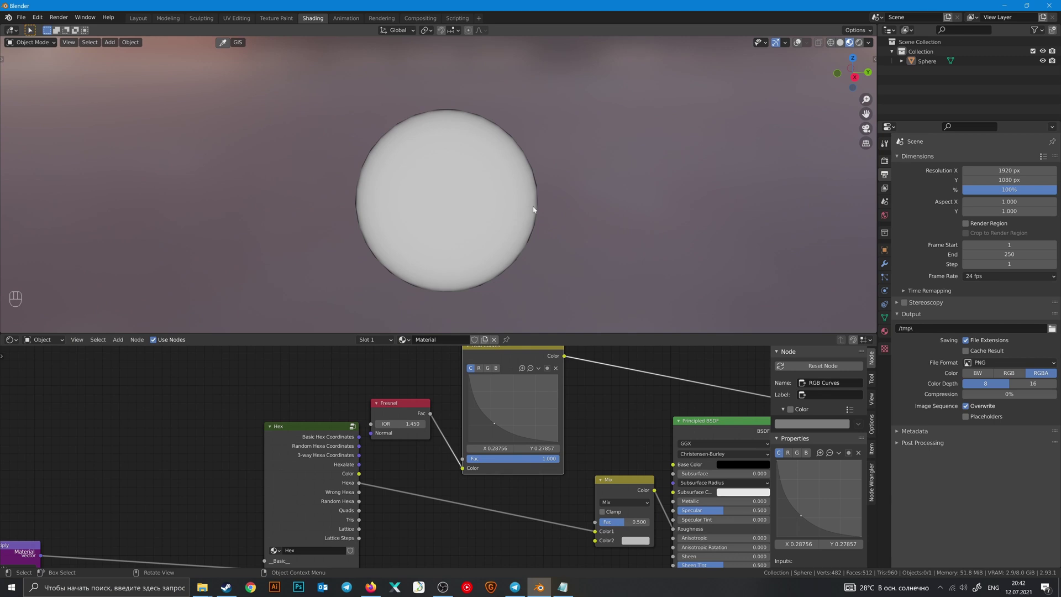
{"action": "scroll", "coordinate": [497, 397], "scroll_direction": "down", "scroll_amount": 3}
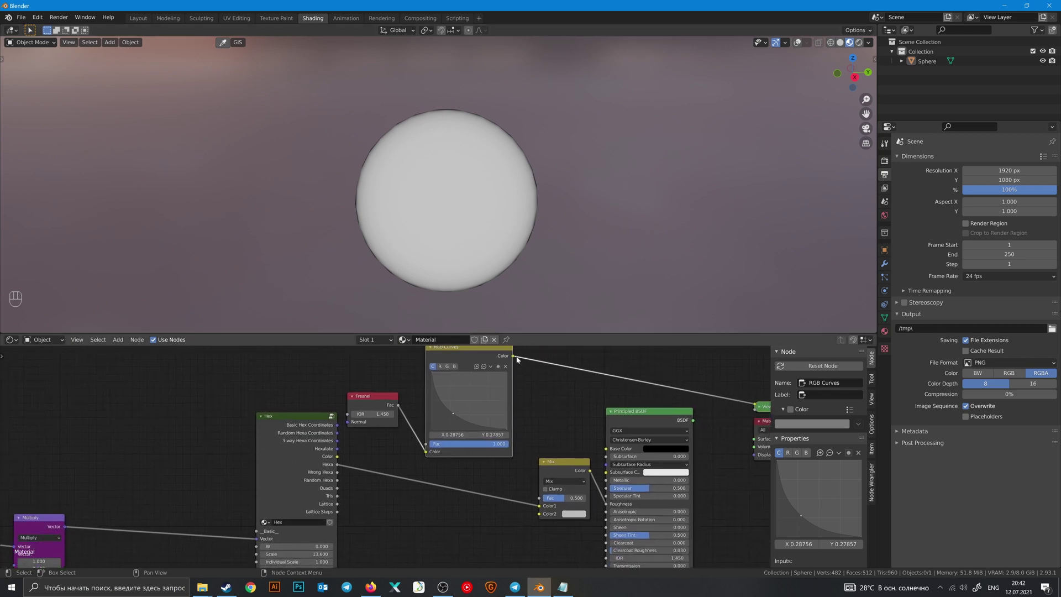
- Connect the RGB Curves' Color output to the Mix node's Color2 input and set the blend mode to Multiply
{"action": "left_click_drag", "start_coordinate": [513, 355], "coordinate": [534, 423]}
{"action": "left_click_drag", "start_coordinate": [540, 518], "coordinate": [554, 473]}
{"action": "left_click", "coordinate": [556, 473]}
{"action": "left_click", "coordinate": [550, 446]}
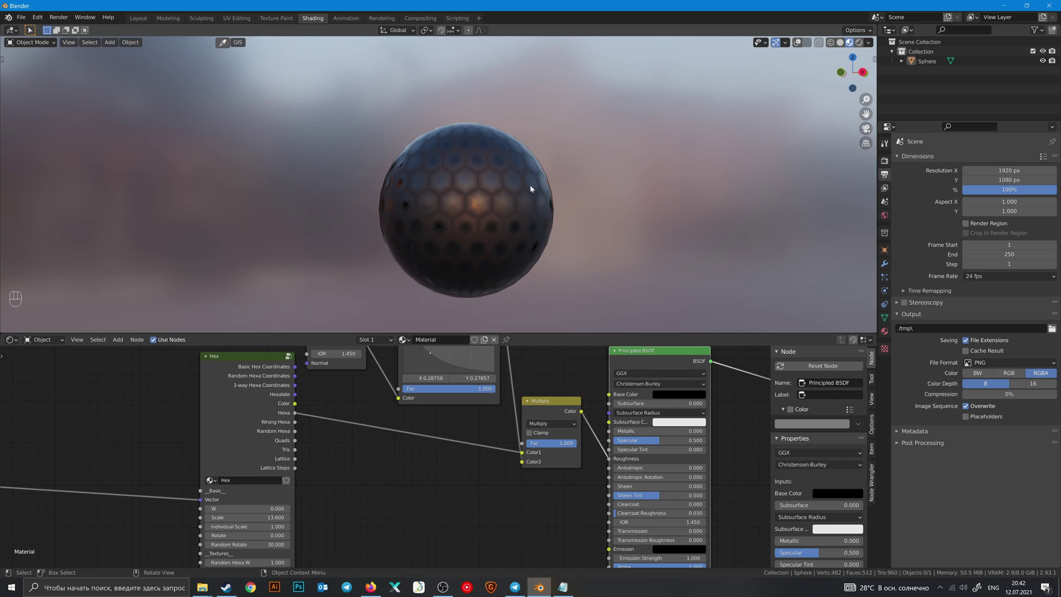
- Add a Bump node, feed the Hexa output into its Height, and connect its Normal output to the Principled BSDF's Normal
{"action": "key", "text": "shift+a"}
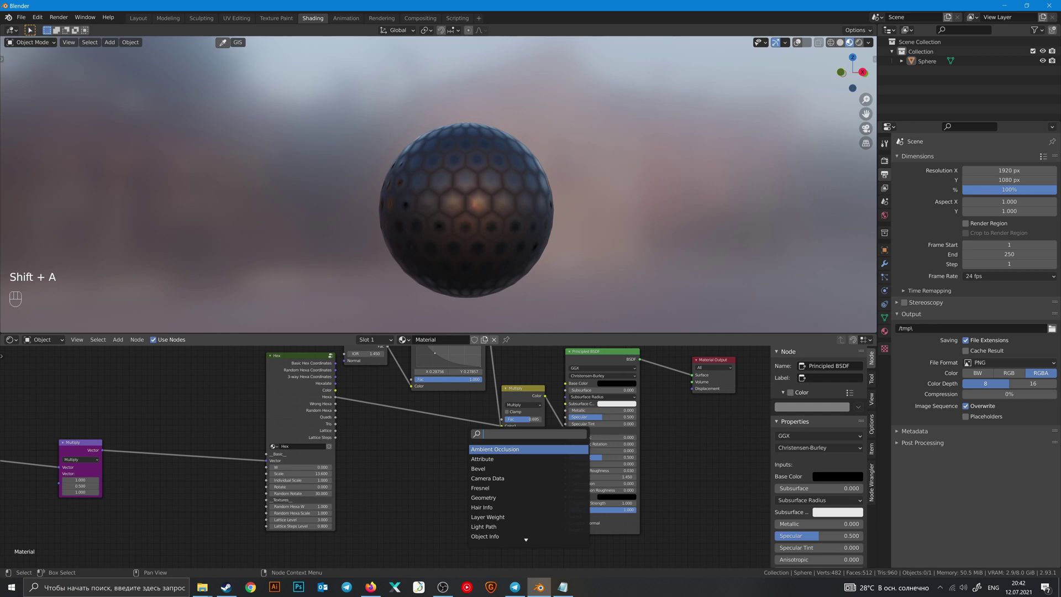
{"action": "type", "text": "bump"}
{"action": "key", "text": "Return"}
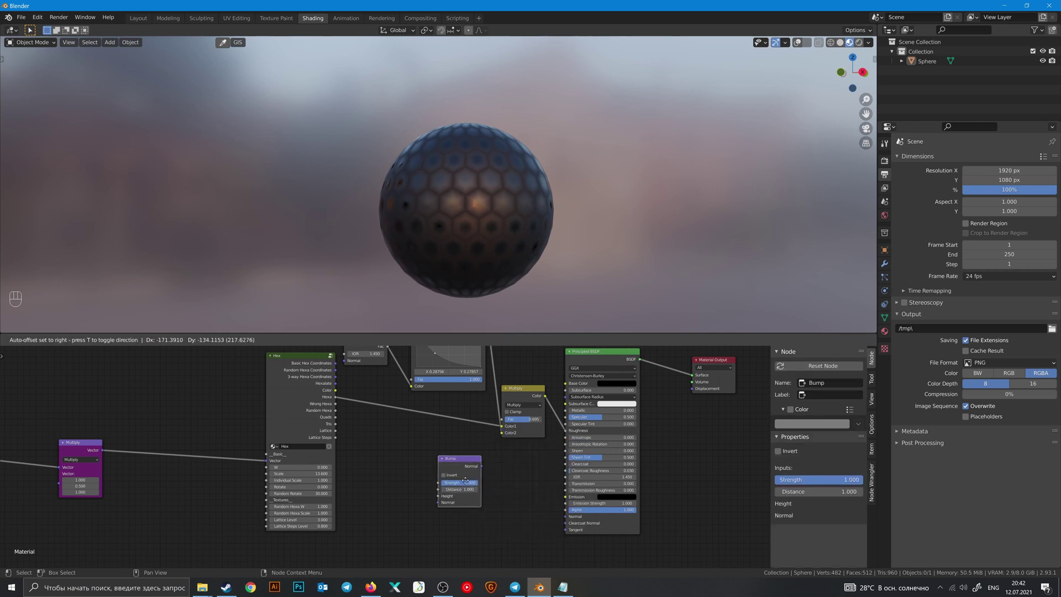
{"action": "left_click", "coordinate": [426, 468]}
{"action": "left_click_drag", "start_coordinate": [335, 397], "coordinate": [429, 508]}
{"action": "left_click_drag", "start_coordinate": [469, 479], "coordinate": [566, 516]}
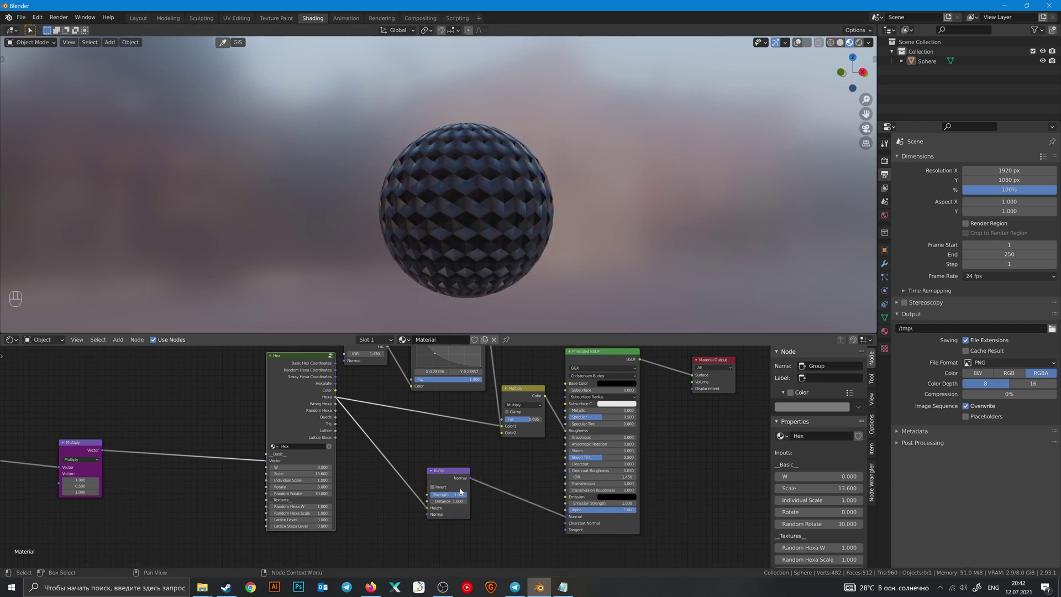
- Set the Bump node's Strength to 0.186 and switch the viewport to Rendered shading
{"action": "left_click_drag", "start_coordinate": [456, 494], "coordinate": [442, 494]}
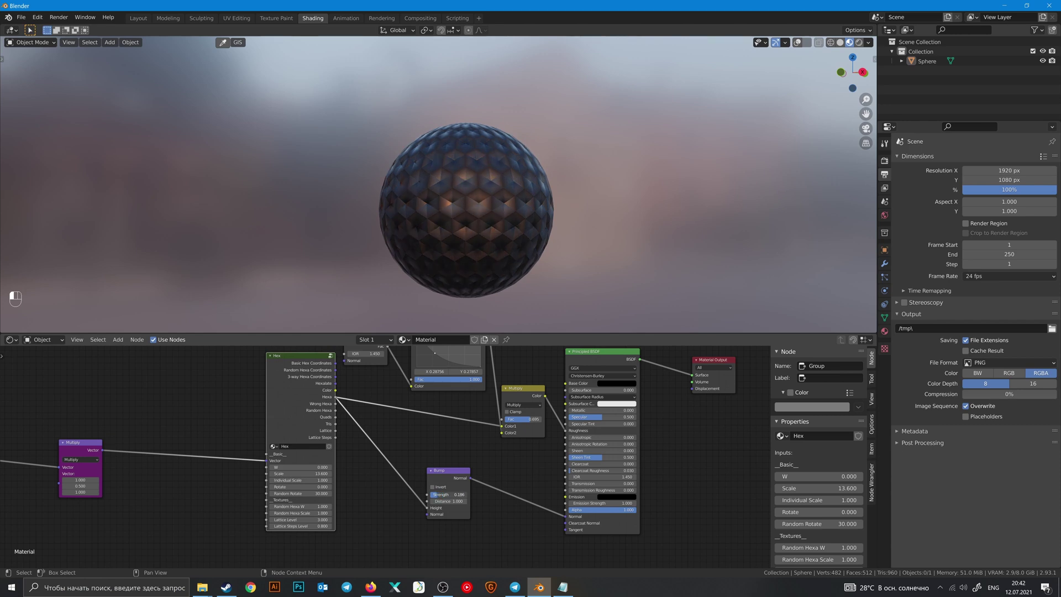
{"action": "left_click_drag", "start_coordinate": [448, 470], "coordinate": [453, 468]}
{"action": "middle_click_drag", "start_coordinate": [485, 234], "coordinate": [576, 211]}
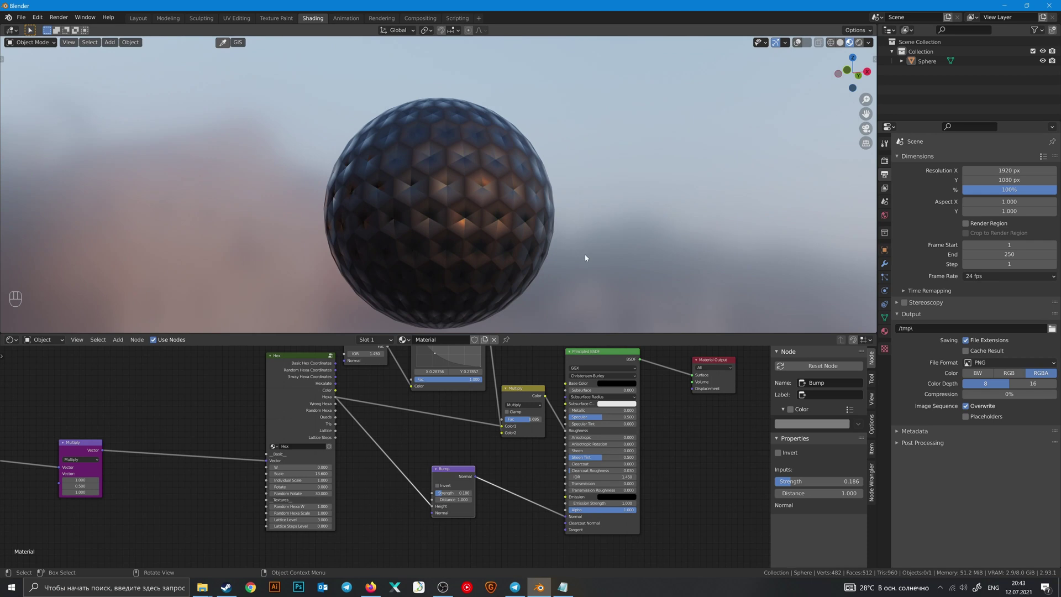
{"action": "left_click", "coordinate": [859, 43]}
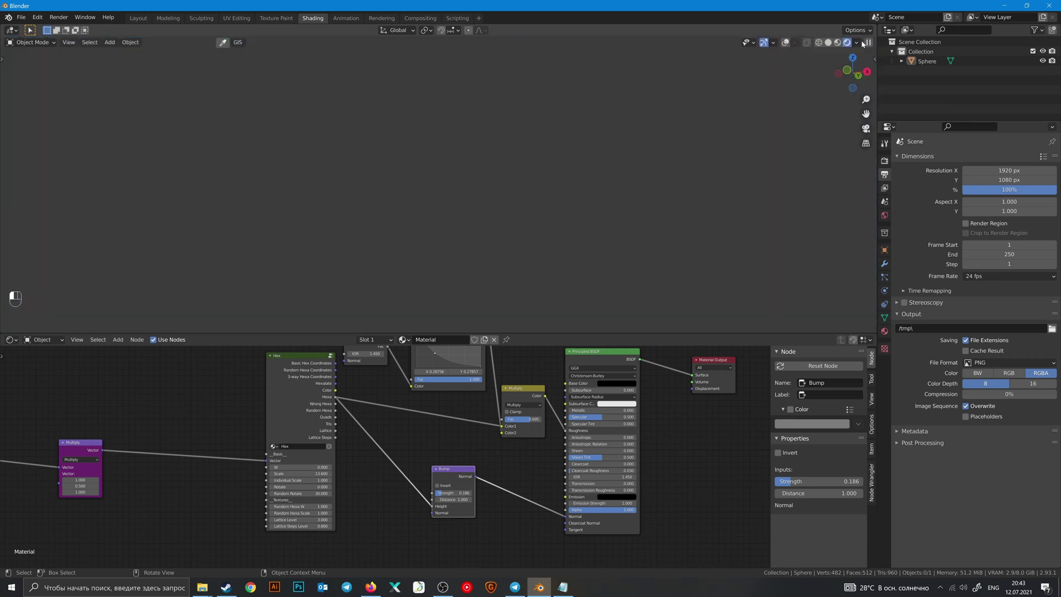
- Set the Cycles feature set to Experimental in the render settings
{"action": "left_click", "coordinate": [884, 188]}
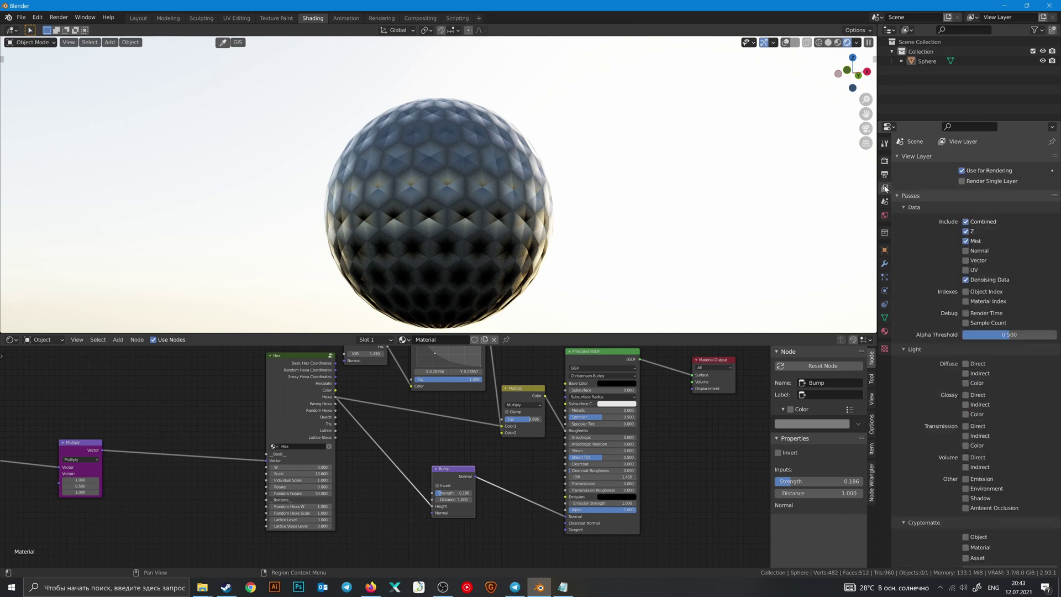
{"action": "left_click", "coordinate": [884, 161]}
{"action": "left_click", "coordinate": [983, 176]}
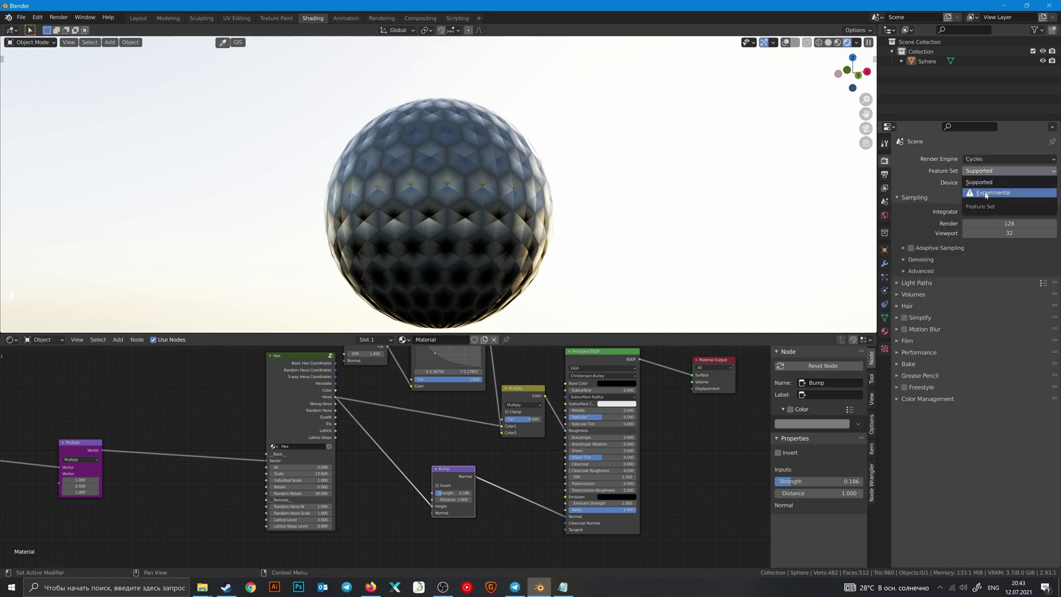
{"action": "left_click", "coordinate": [983, 191]}
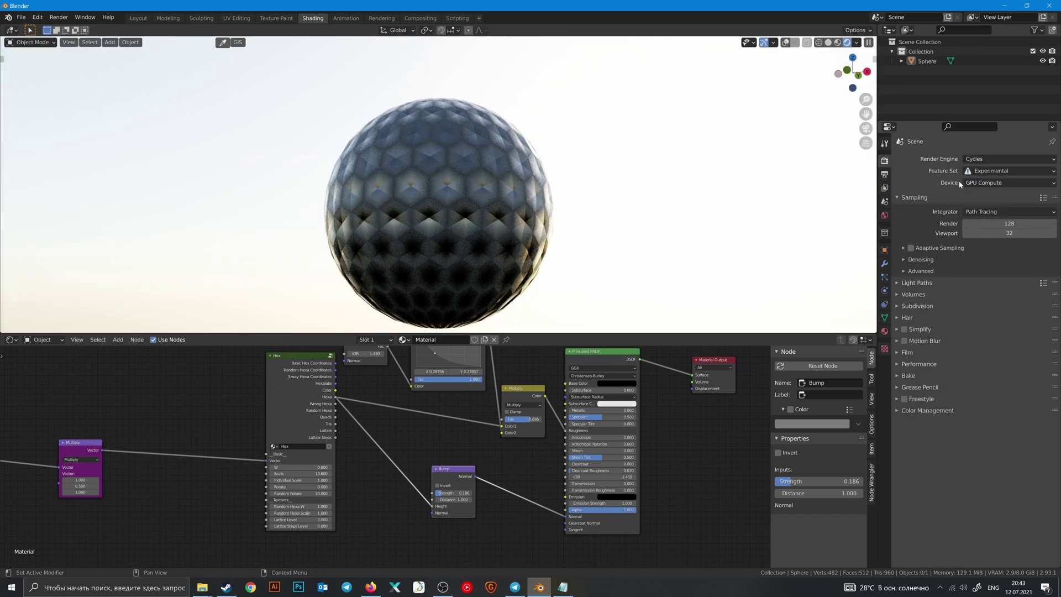
- Add a Subdivision Surface modifier to the sphere and enable Adaptive Subdivision
{"action": "left_click", "coordinate": [884, 264]}
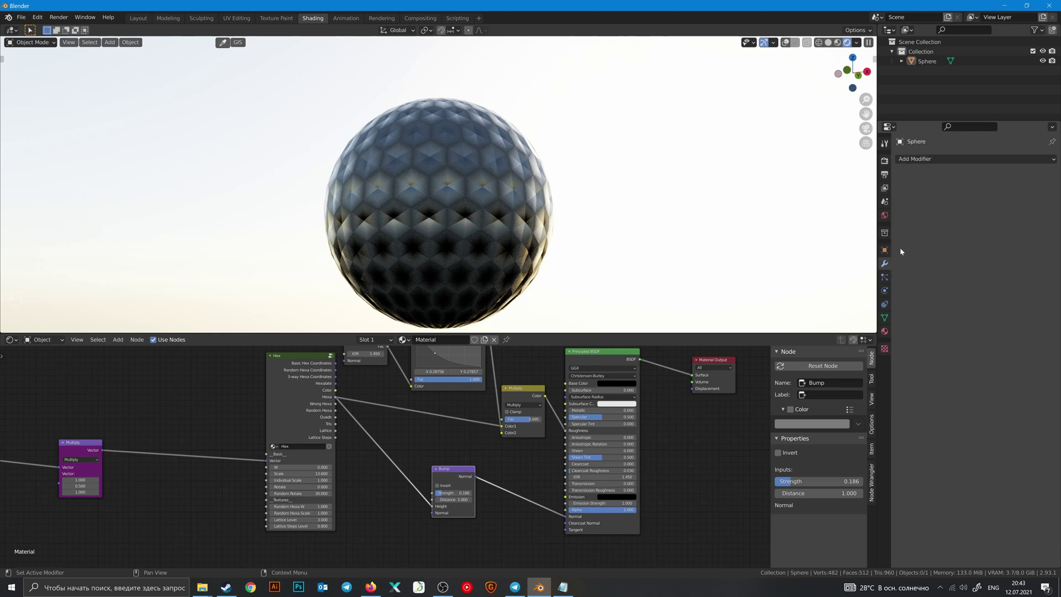
{"action": "left_click", "coordinate": [928, 160]}
{"action": "left_click", "coordinate": [875, 333]}
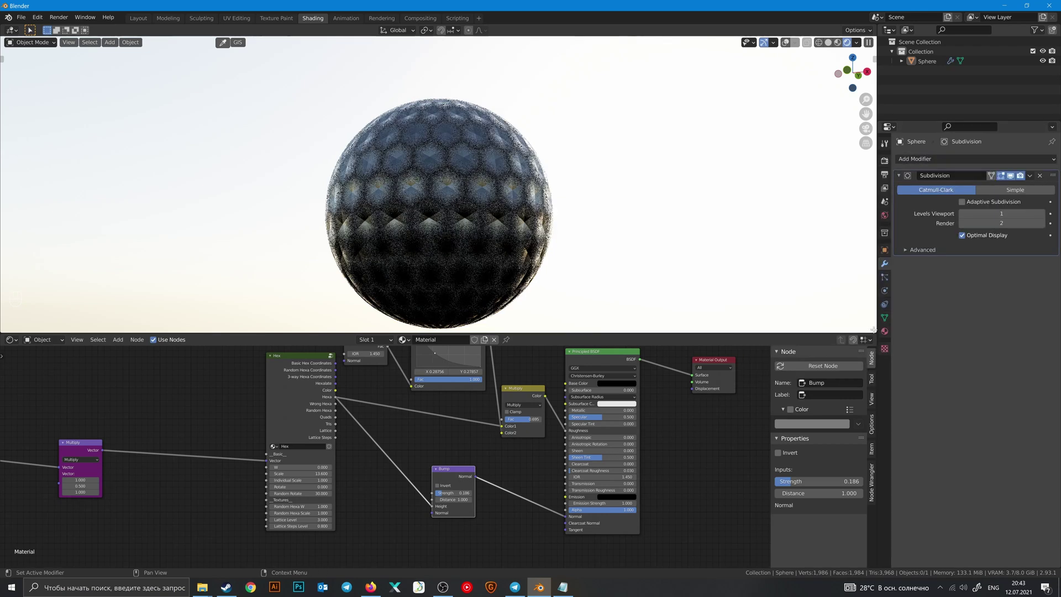
{"action": "left_click", "coordinate": [961, 202]}
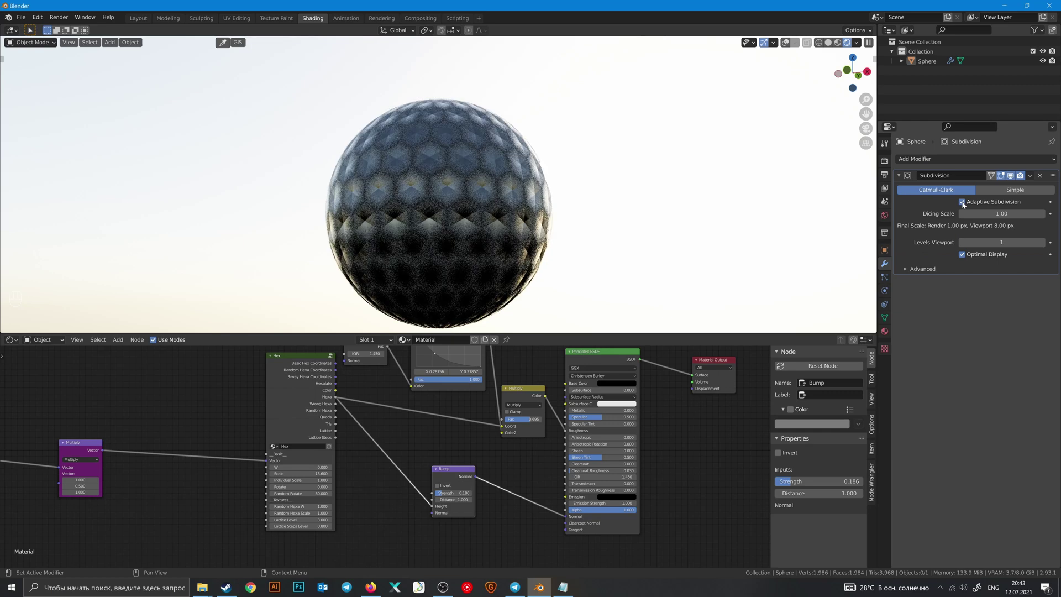
- Set the material's surface displacement method to Displacement and Bump
{"action": "left_click", "coordinate": [884, 331]}
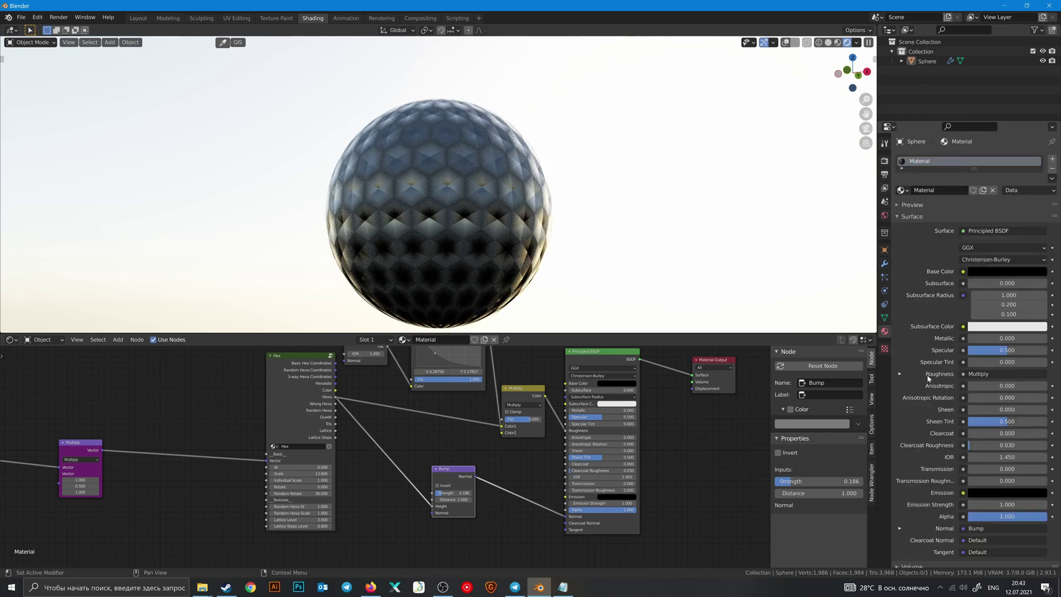
{"action": "scroll", "coordinate": [928, 378], "scroll_direction": "down", "scroll_amount": 3}
{"action": "left_click", "coordinate": [916, 528]}
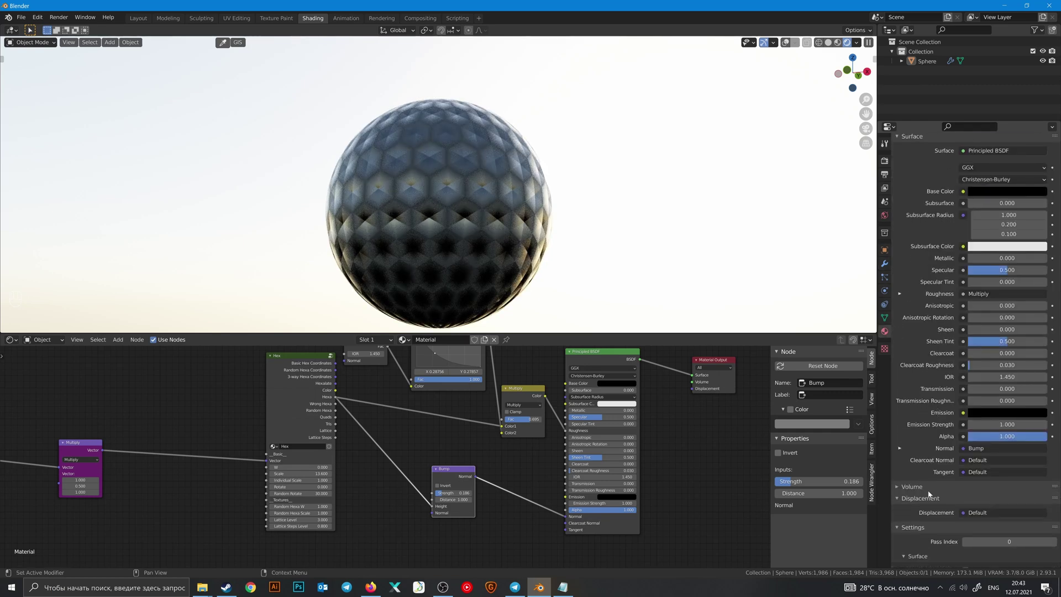
{"action": "scroll", "coordinate": [967, 498], "scroll_direction": "down", "scroll_amount": 5}
{"action": "left_click", "coordinate": [989, 470]}
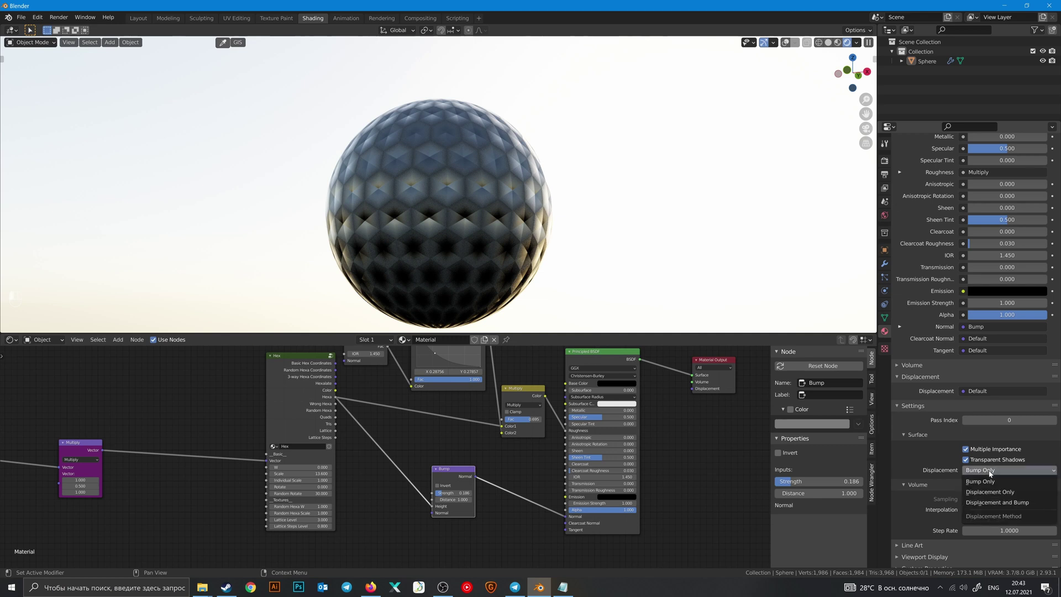
{"action": "left_click", "coordinate": [994, 504]}
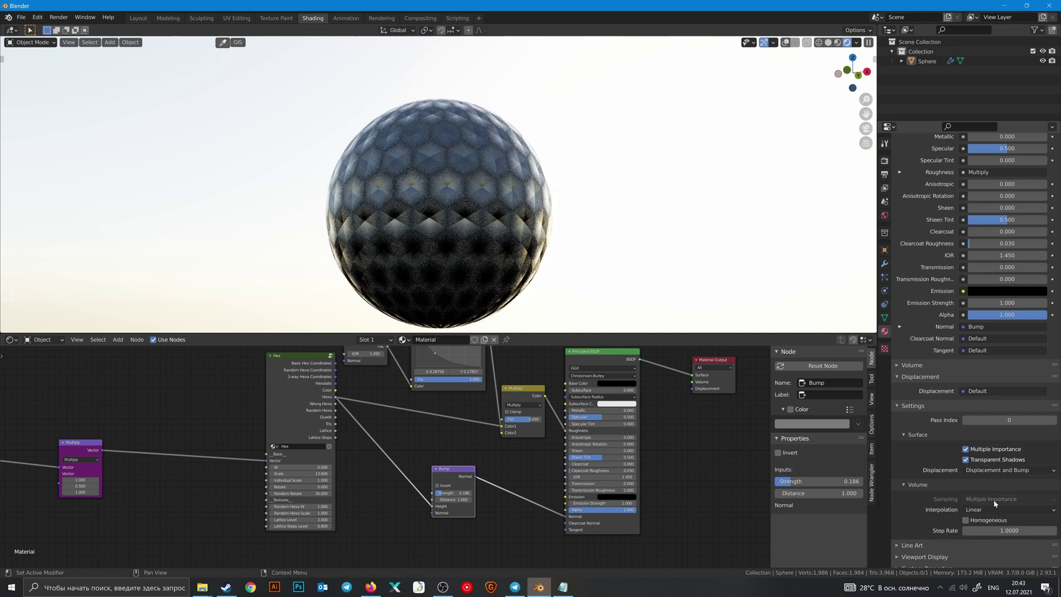
- Add a Displacement node below the Principled BSDF
{"action": "middle_click_drag", "start_coordinate": [622, 462], "coordinate": [582, 457]}
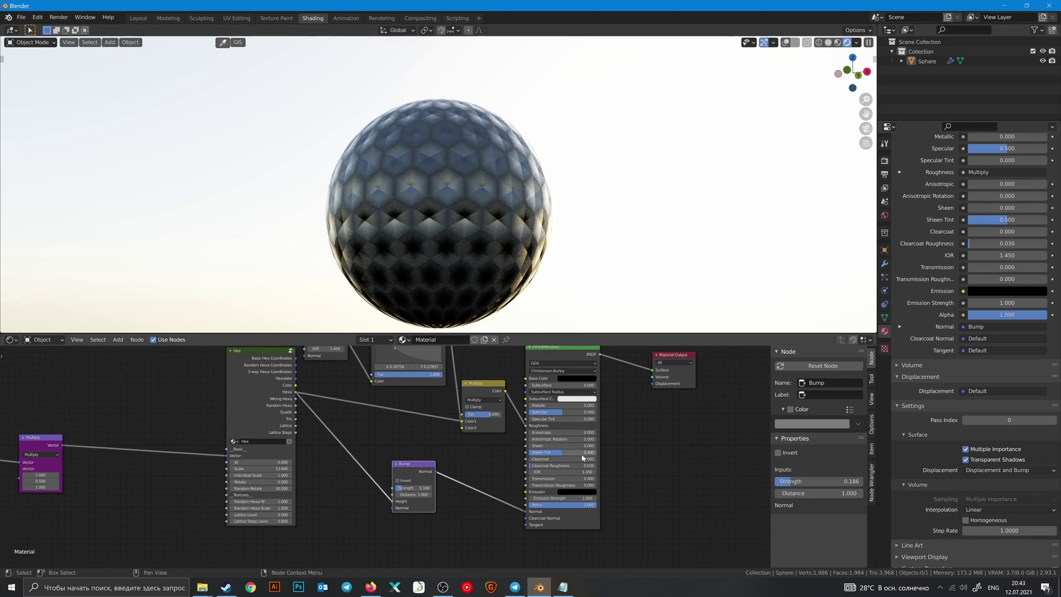
{"action": "left_click", "coordinate": [663, 425]}
{"action": "key", "text": "shift+a"}
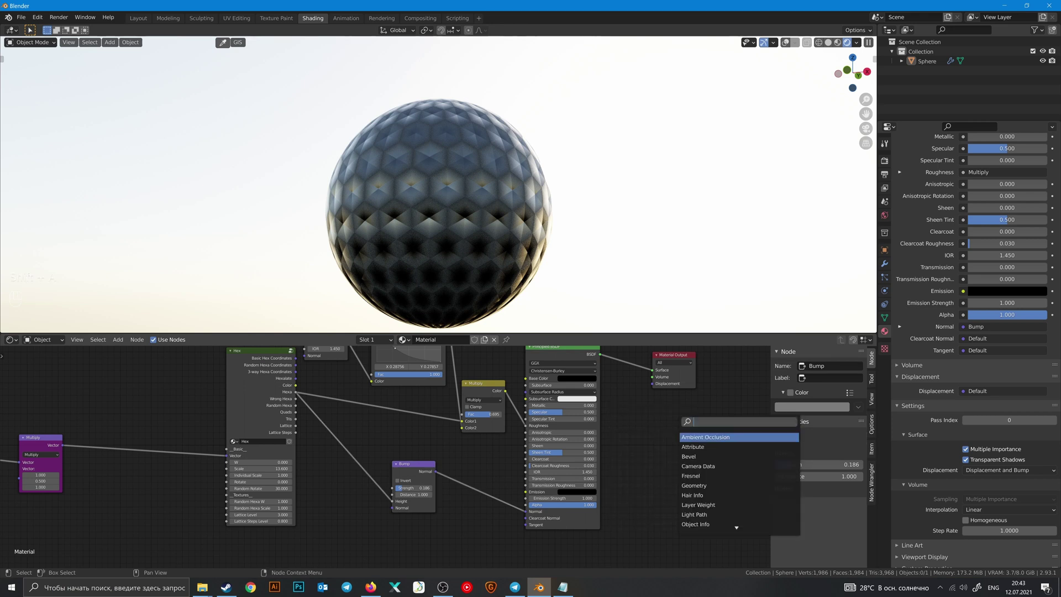
{"action": "type", "text": "disp"}
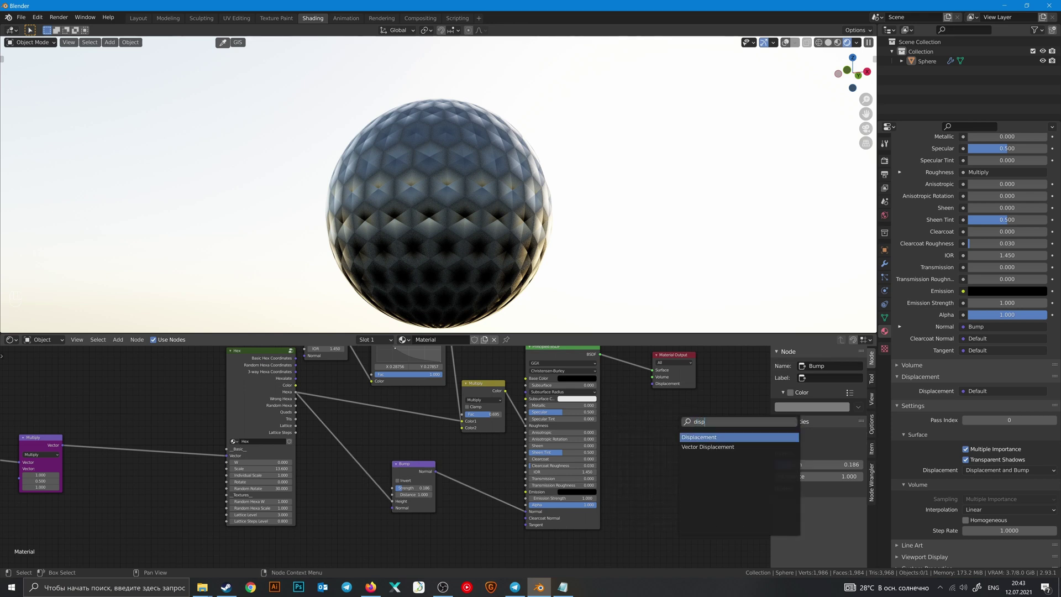
{"action": "key", "text": "Return"}
{"action": "left_click", "coordinate": [541, 534]}
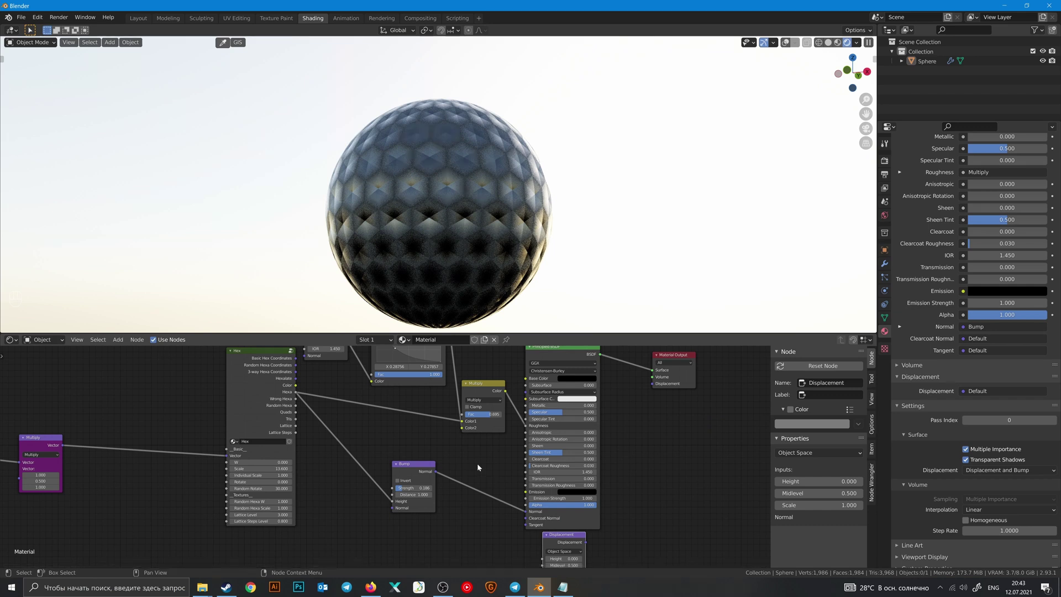
- Feed the Hexa output into the Displacement node's Height and connect its output to the Material Output's Displacement
{"action": "middle_click_drag", "start_coordinate": [459, 482], "coordinate": [465, 451]}
{"action": "scroll", "coordinate": [465, 450], "scroll_direction": "up", "scroll_amount": 1}
{"action": "left_click_drag", "start_coordinate": [396, 474], "coordinate": [557, 535]}
{"action": "middle_click_drag", "start_coordinate": [621, 486], "coordinate": [554, 512]}
{"action": "scroll", "coordinate": [554, 511], "scroll_direction": "down", "scroll_amount": 1}
{"action": "left_click_drag", "start_coordinate": [526, 537], "coordinate": [592, 377]}
- Set the Displacement node's Scale to 0.070
{"action": "middle_click_drag", "start_coordinate": [591, 506], "coordinate": [602, 450]}
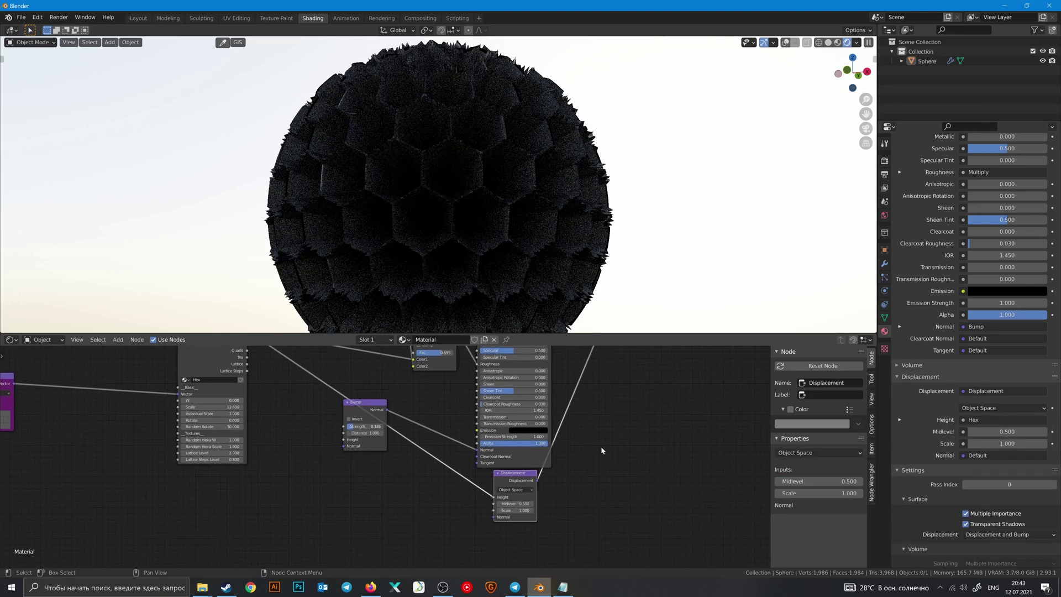
{"action": "scroll", "coordinate": [601, 450], "scroll_direction": "up", "scroll_amount": 4}
{"action": "middle_click_drag", "start_coordinate": [623, 495], "coordinate": [613, 455]}
{"action": "scroll", "coordinate": [613, 455], "scroll_direction": "up", "scroll_amount": 2}
{"action": "left_click_drag", "start_coordinate": [594, 495], "coordinate": [530, 496], "text": "shift"}
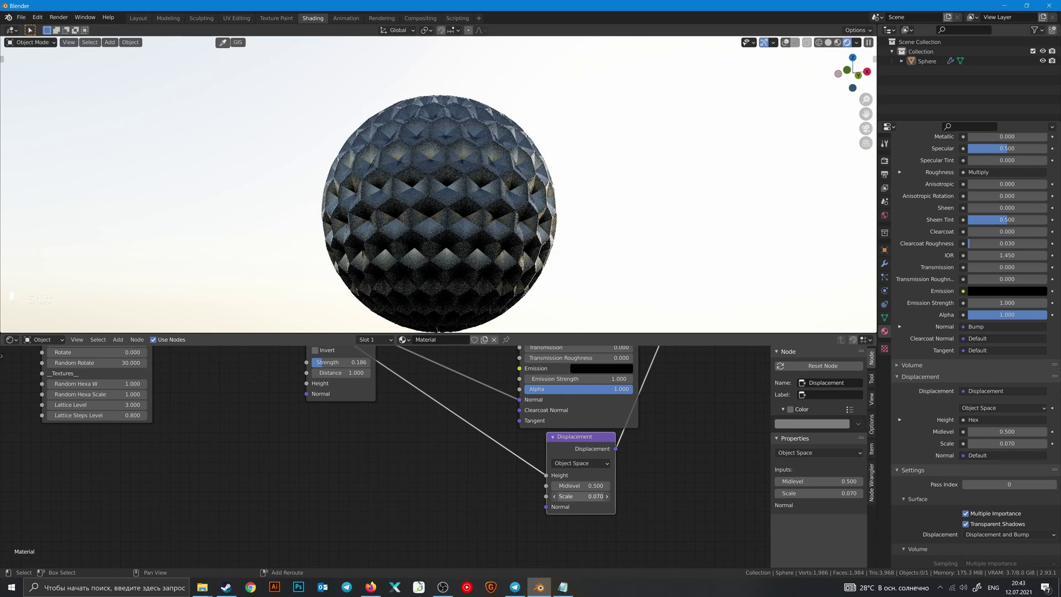
- Cut the link from the Bump node to the Principled BSDF's Normal and move the Bump node aside
{"action": "middle_click_drag", "start_coordinate": [570, 260], "coordinate": [575, 294], "text": "shift"}
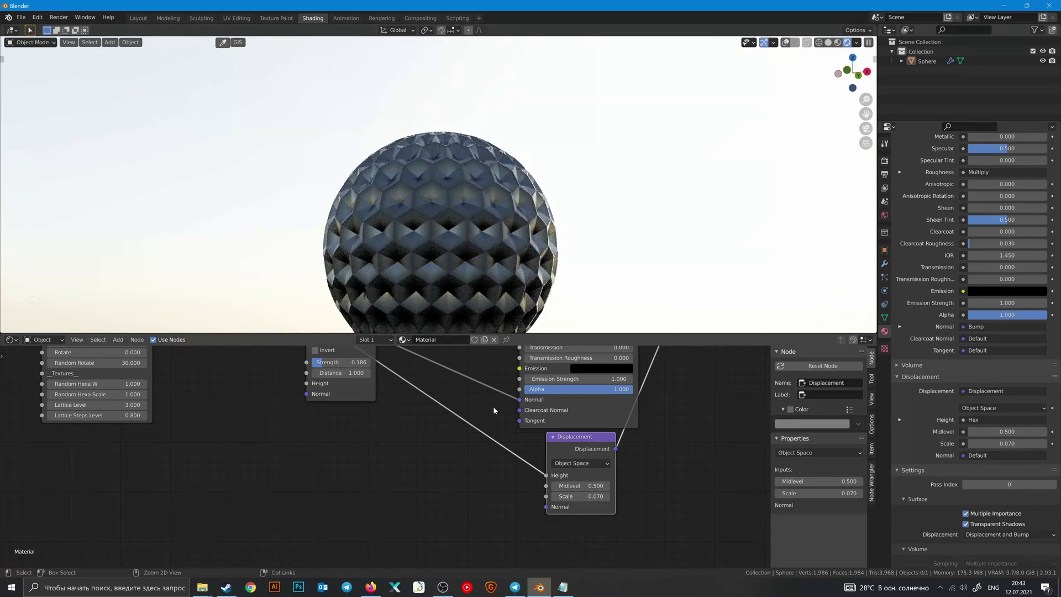
{"action": "right_click_drag", "start_coordinate": [492, 408], "coordinate": [505, 370], "text": "ctrl"}
{"action": "middle_click_drag", "start_coordinate": [579, 201], "coordinate": [641, 179], "text": "shift"}
{"action": "scroll", "coordinate": [643, 217], "scroll_direction": "up", "scroll_amount": 2}
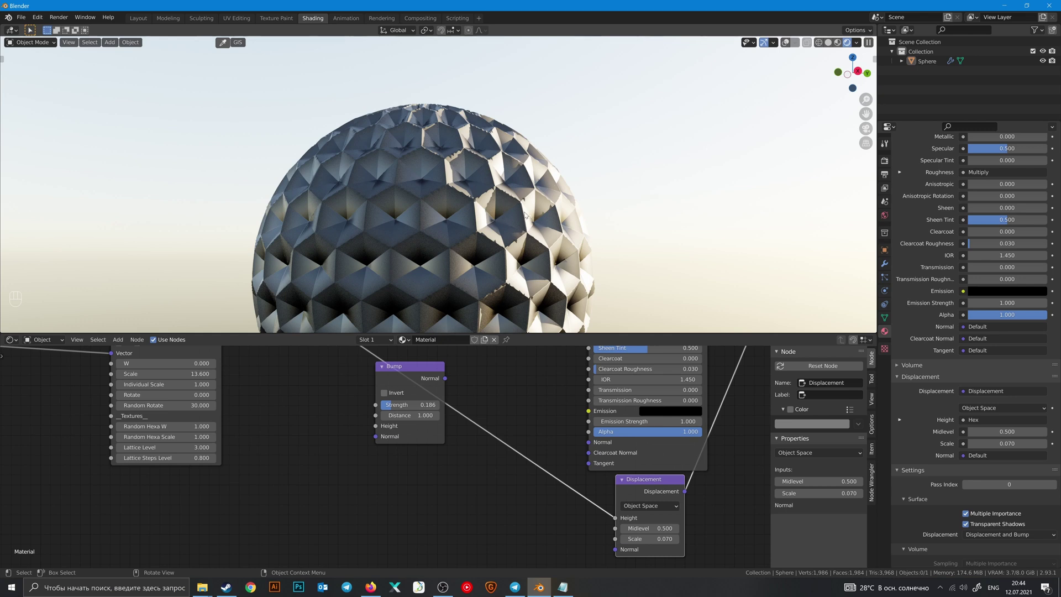
{"action": "middle_click_drag", "start_coordinate": [466, 385], "coordinate": [507, 469]}
{"action": "left_click_drag", "start_coordinate": [458, 460], "coordinate": [364, 511]}
- Duplicate the RGB Curves node and insert the copy into the link between Hexa and the Displacement node's Height
{"action": "scroll", "coordinate": [458, 439], "scroll_direction": "down", "scroll_amount": 7}
{"action": "middle_click_drag", "start_coordinate": [451, 409], "coordinate": [489, 474]}
{"action": "left_click", "coordinate": [462, 369]}
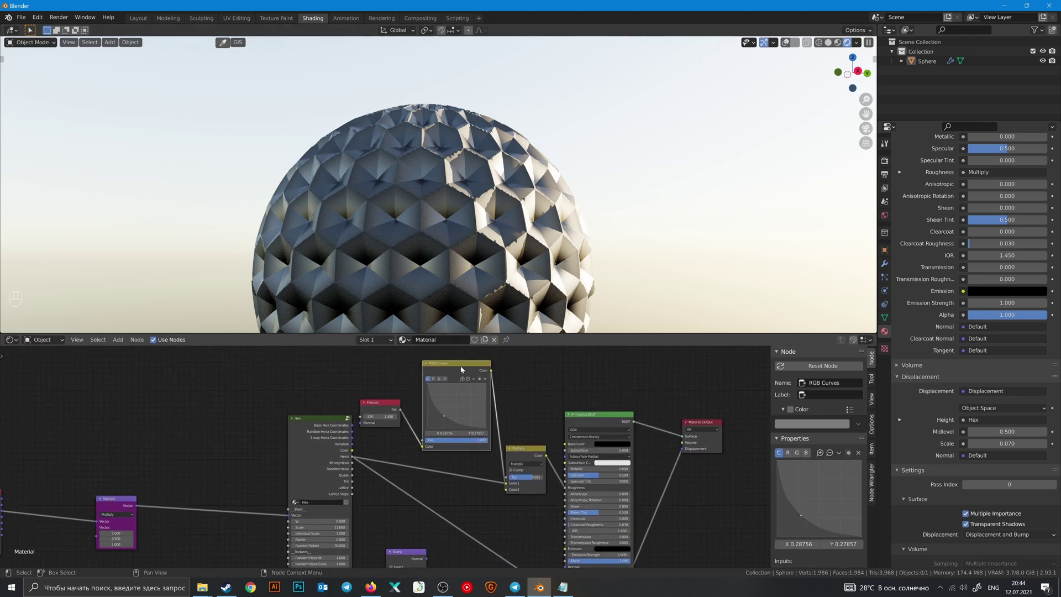
{"action": "key", "text": "shift+d"}
{"action": "left_click", "coordinate": [468, 502]}
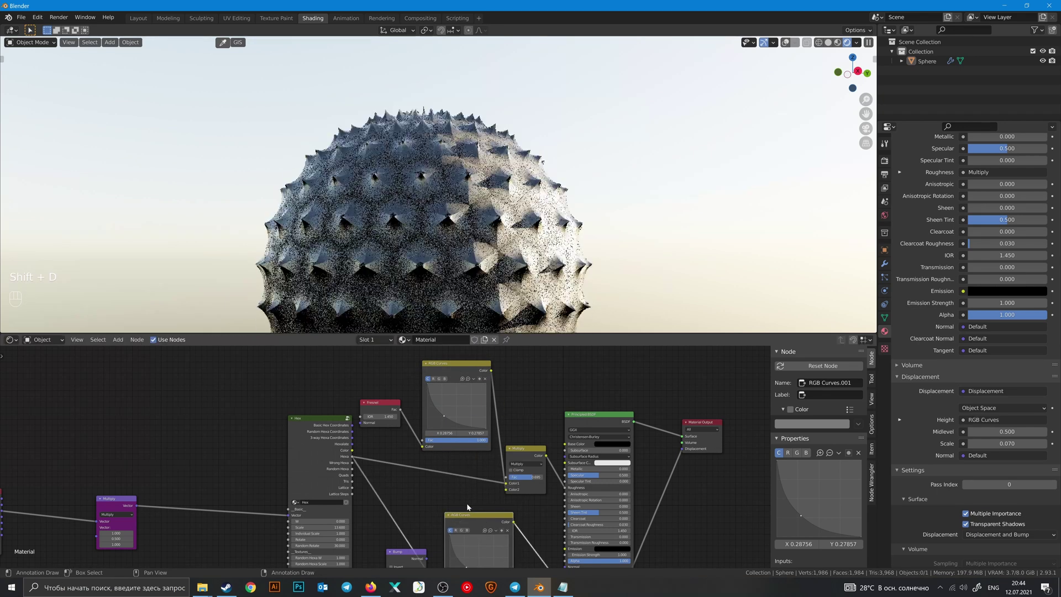
- Reshape the duplicated RGB Curves into a wave with a point at X 0.33679, Y 0.55357
{"action": "middle_click_drag", "start_coordinate": [469, 502], "coordinate": [446, 372]}
{"action": "scroll", "coordinate": [446, 371], "scroll_direction": "up", "scroll_amount": 2}
{"action": "left_click_drag", "start_coordinate": [467, 423], "coordinate": [493, 403]}
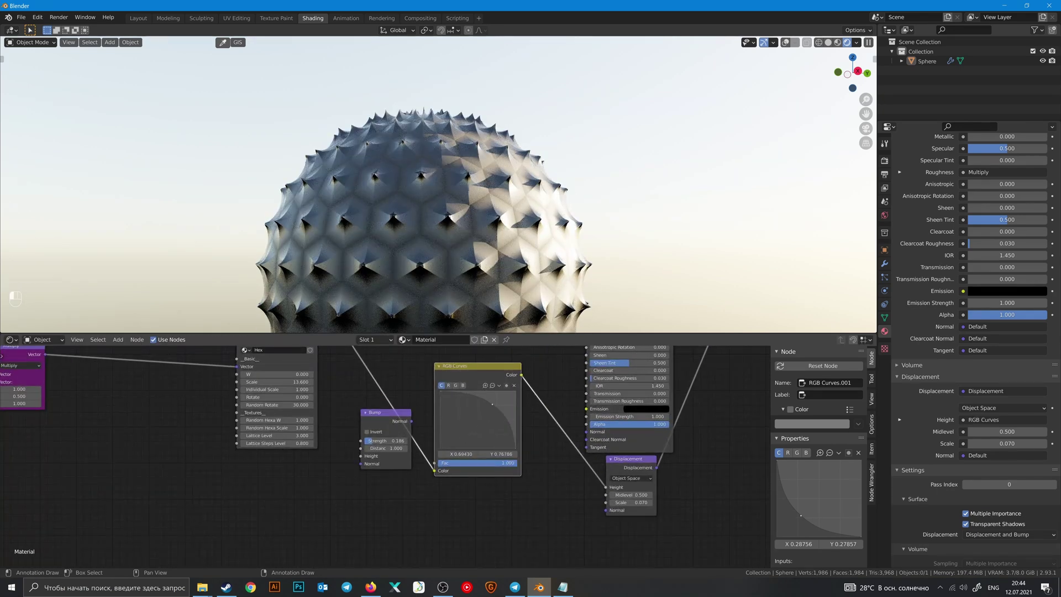
{"action": "scroll", "coordinate": [592, 247], "scroll_direction": "up", "scroll_amount": 3}
{"action": "middle_click_drag", "start_coordinate": [524, 222], "coordinate": [463, 217], "text": "shift"}
- Add a ColorRamp node and insert it into the link between the Hex node and the duplicated RGB Curves
{"action": "key", "text": "shift+a"}
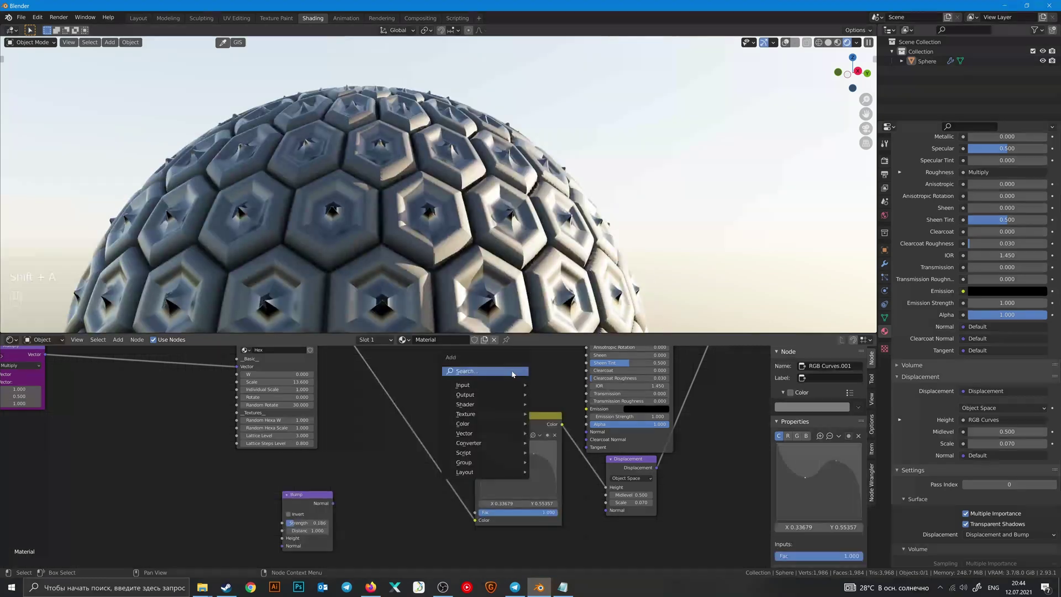
{"action": "left_click", "coordinate": [513, 372]}
{"action": "type", "text": "colo"}
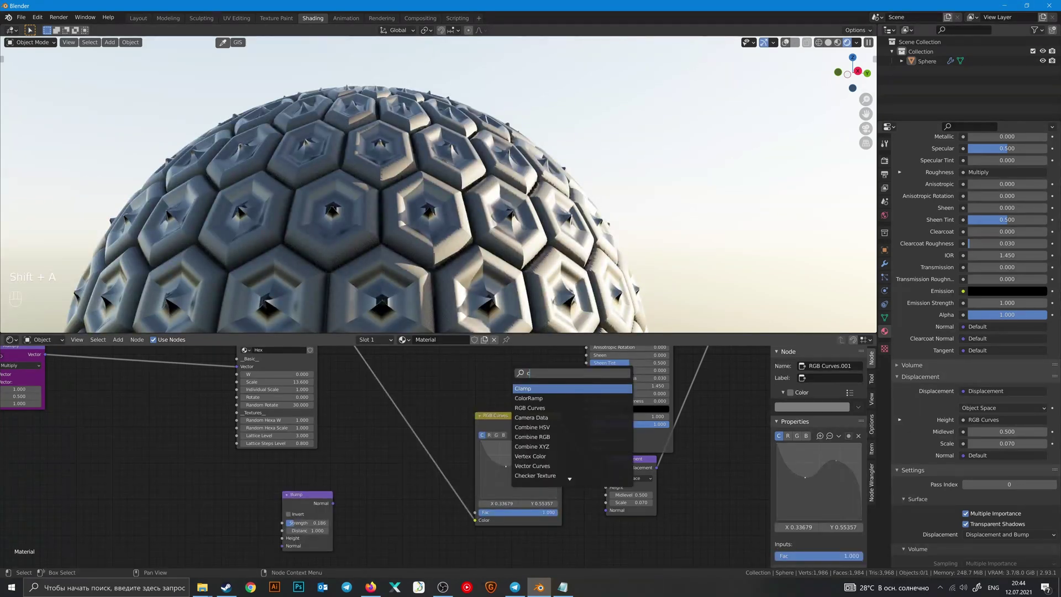
{"action": "left_click", "coordinate": [552, 388]}
{"action": "left_click", "coordinate": [397, 396]}
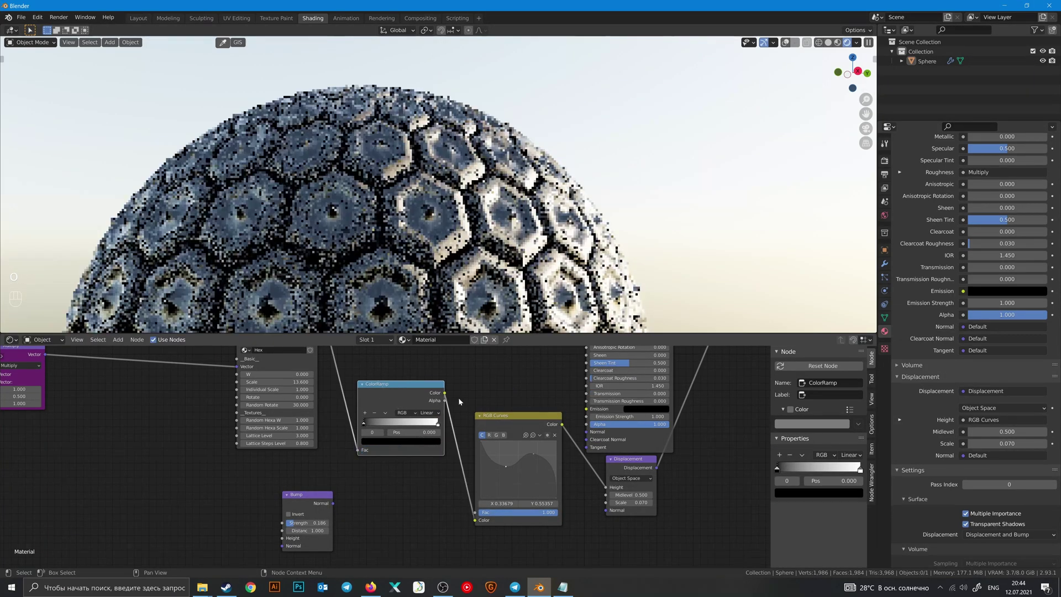
- Move the ColorRamp's black stop to about the middle of the gradient, keeping the white stop at 1.000, and view the sphere
{"action": "middle_click_drag", "start_coordinate": [489, 399], "coordinate": [529, 405]}
{"action": "left_click_drag", "start_coordinate": [435, 436], "coordinate": [522, 434]}
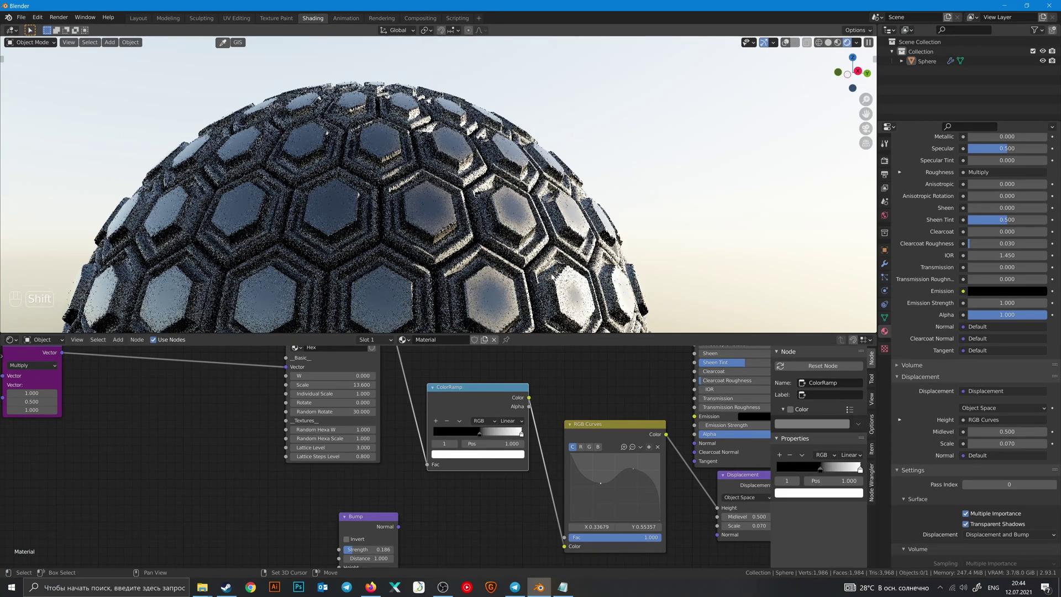
{"action": "scroll", "coordinate": [533, 235], "scroll_direction": "down", "scroll_amount": 3}
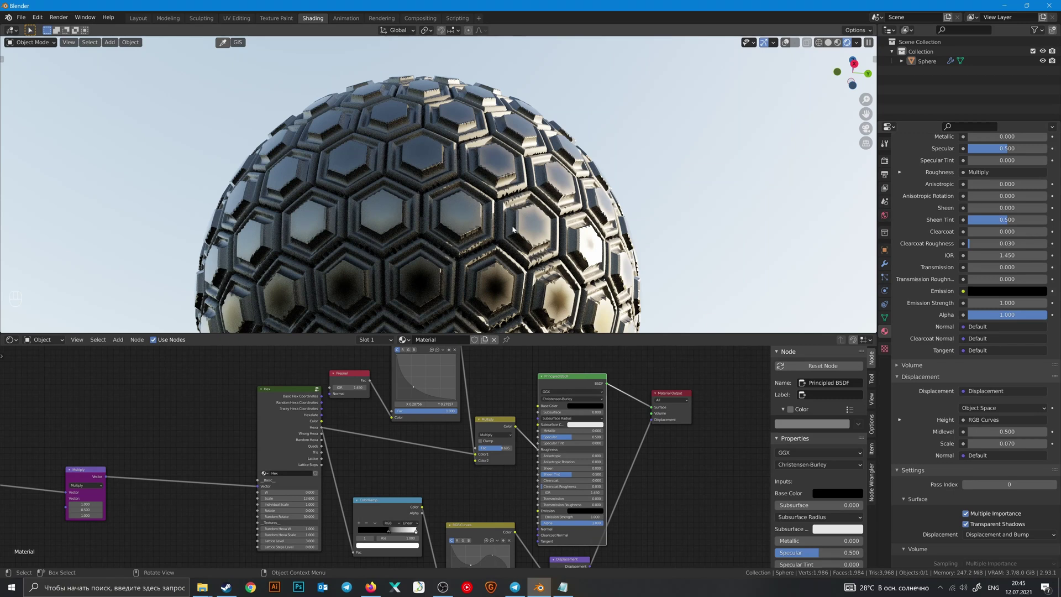
{"action": "middle_click_drag", "start_coordinate": [539, 229], "coordinate": [537, 245]}
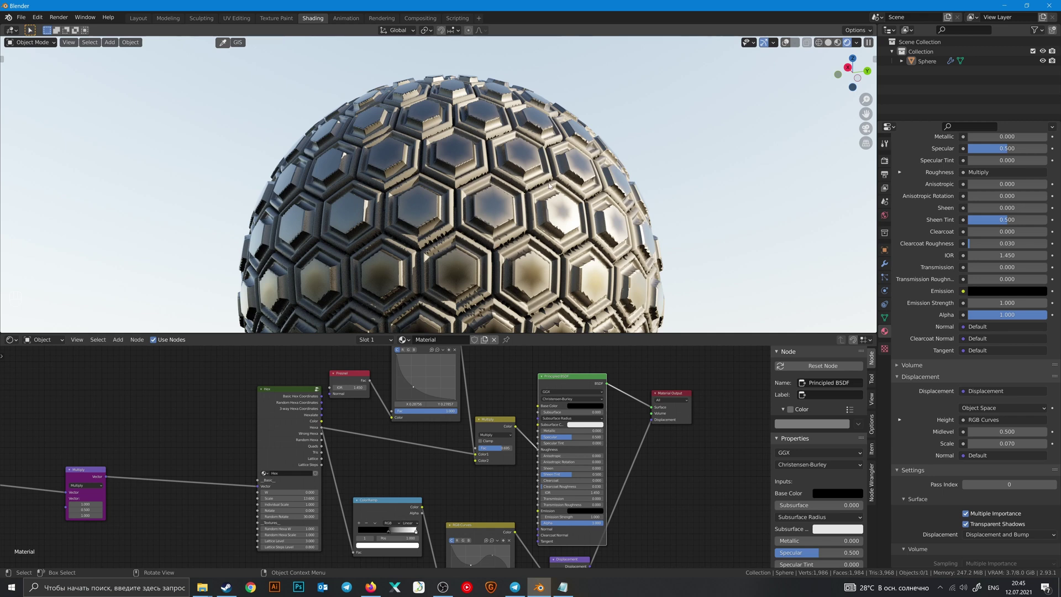
- Space out the Multiply mix node and the Principled BSDF in the node layout
{"action": "scroll", "coordinate": [494, 410], "scroll_direction": "up", "scroll_amount": 3}
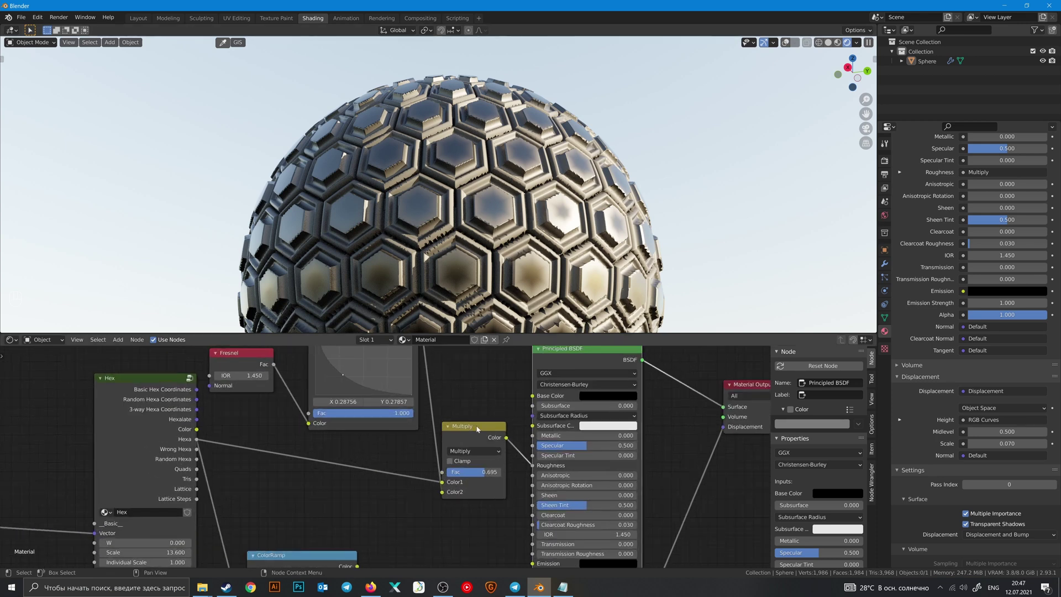
{"action": "left_click_drag", "start_coordinate": [476, 428], "coordinate": [476, 398]}
{"action": "middle_click_drag", "start_coordinate": [550, 358], "coordinate": [469, 378]}
{"action": "scroll", "coordinate": [469, 378], "scroll_direction": "up", "scroll_amount": 2}
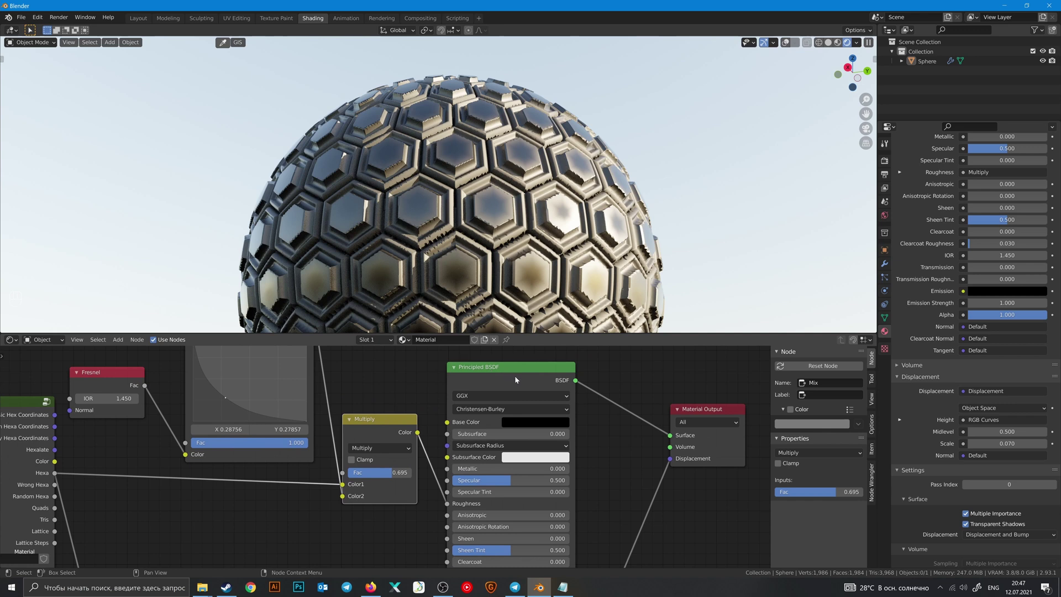
{"action": "left_click_drag", "start_coordinate": [515, 379], "coordinate": [535, 371]}
{"action": "scroll", "coordinate": [422, 413], "scroll_direction": "up", "scroll_amount": 1}
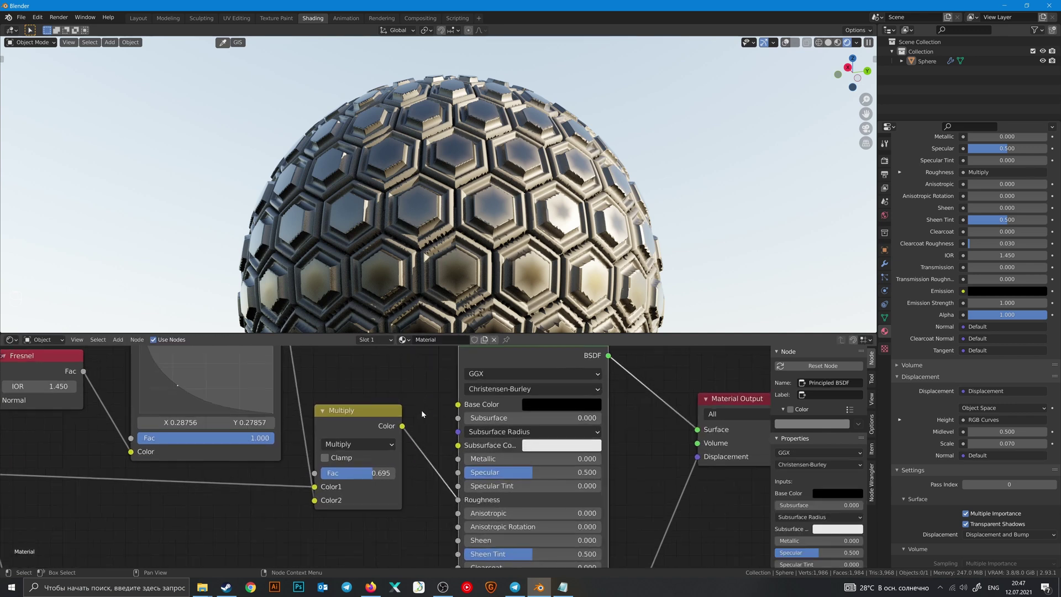
- Set the Principled BSDF's Subsurface to 0.831 and its Subsurface Color to a dark crimson red
{"action": "left_click_drag", "start_coordinate": [525, 417], "coordinate": [577, 417]}
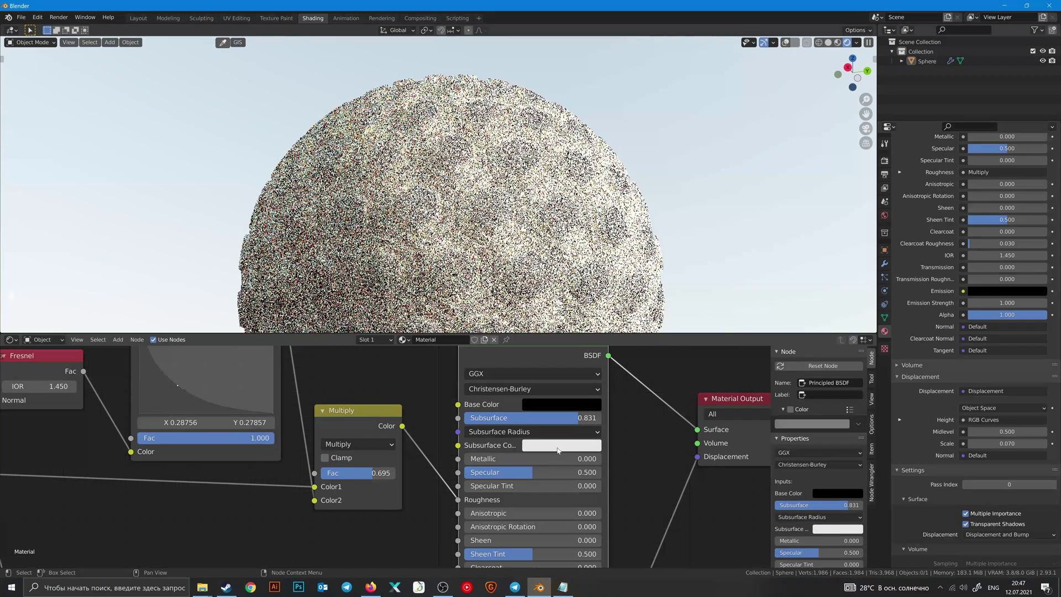
{"action": "left_click", "coordinate": [557, 447]}
{"action": "left_click_drag", "start_coordinate": [629, 274], "coordinate": [629, 325]}
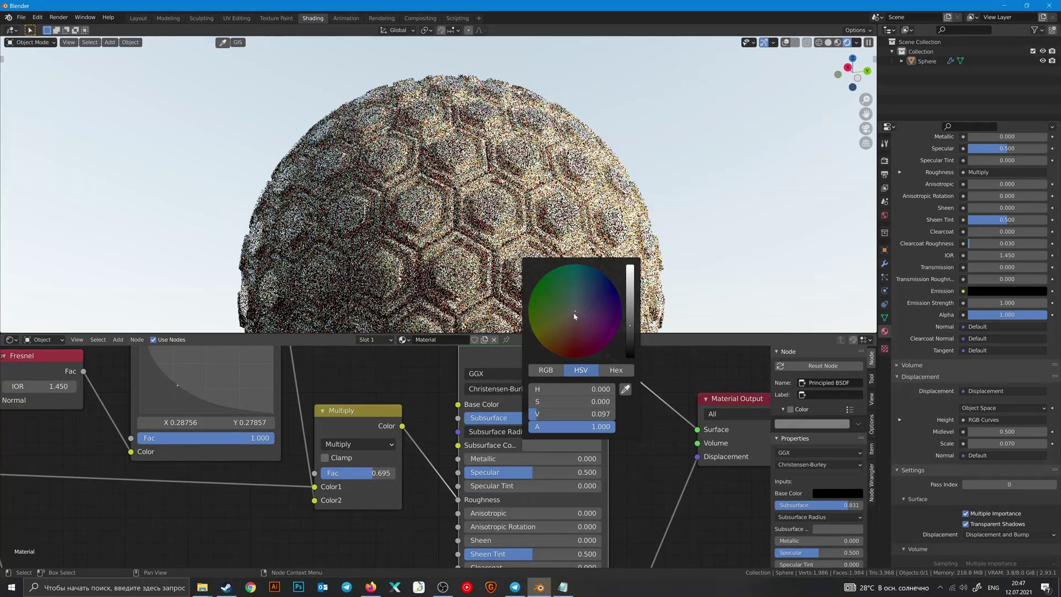
{"action": "left_click", "coordinate": [579, 343]}
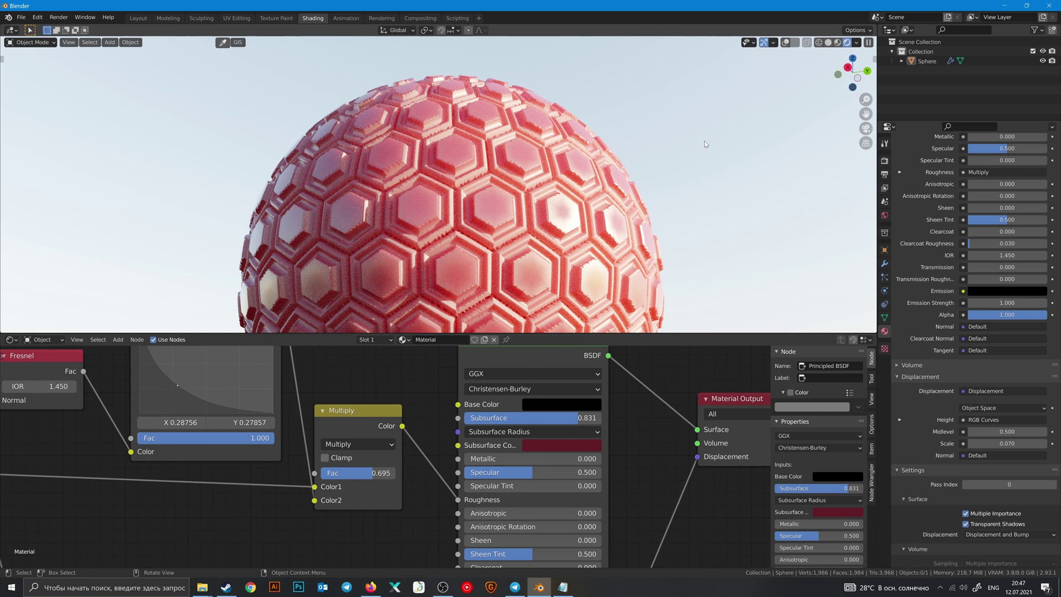
- Switch the viewport to Material Preview shading
{"action": "left_click", "coordinate": [371, 587]}
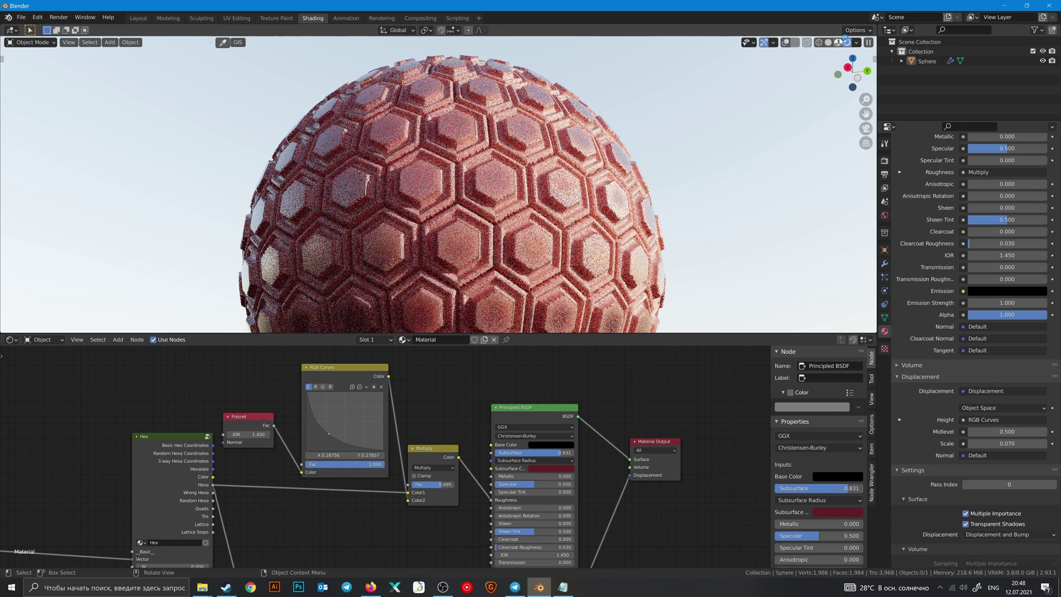
{"action": "left_click", "coordinate": [848, 43]}
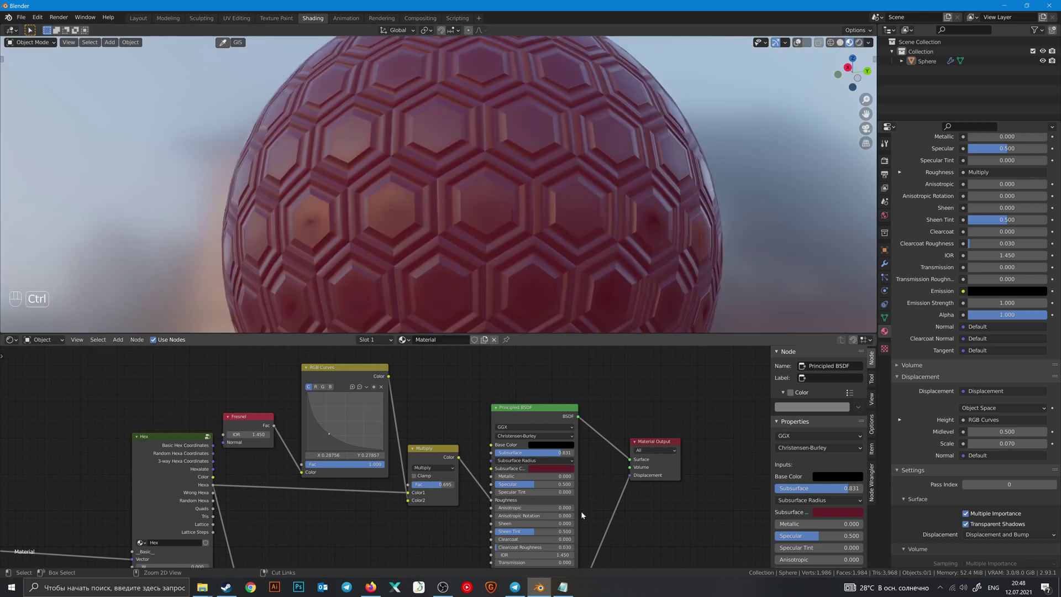
- Cut the links into the Material Output's Displacement and the Principled BSDF's Roughness, and preview the Hex node's Color output on the sphere
{"action": "right_click_drag", "start_coordinate": [581, 511], "coordinate": [661, 518], "text": "ctrl"}
{"action": "middle_click_drag", "start_coordinate": [519, 486], "coordinate": [542, 459], "text": "shift"}
{"action": "right_click_drag", "start_coordinate": [502, 424], "coordinate": [495, 475], "text": "ctrl"}
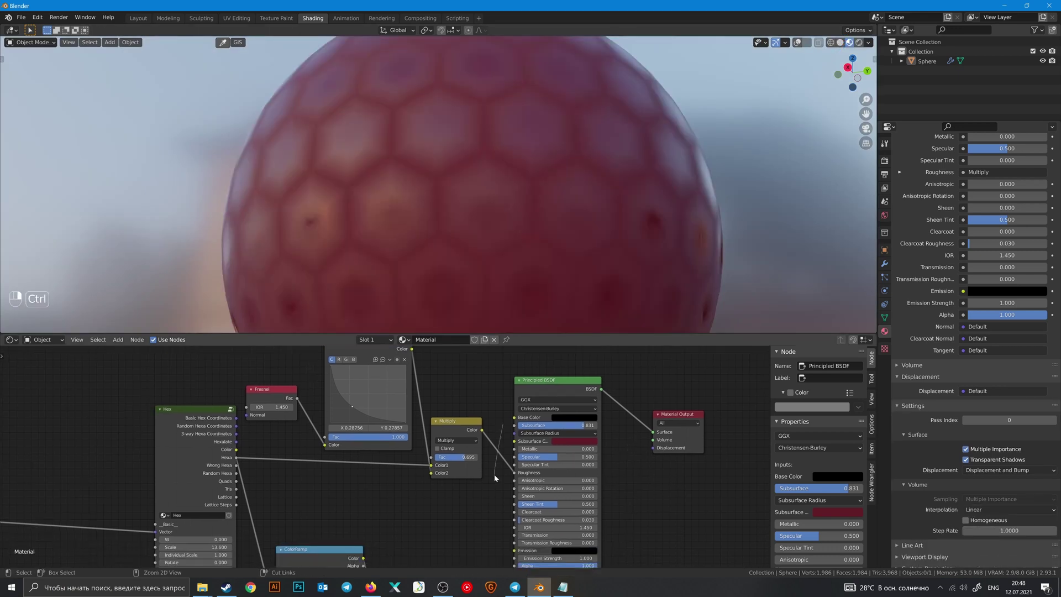
{"action": "middle_click_drag", "start_coordinate": [285, 452], "coordinate": [434, 436]}
{"action": "left_click", "coordinate": [354, 422], "text": "ctrl+shift"}
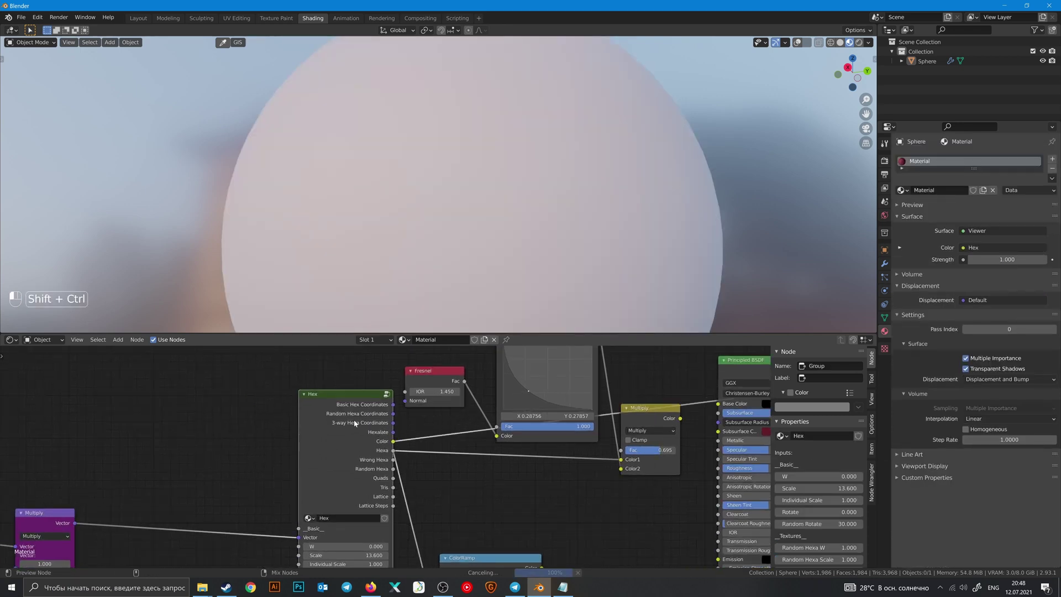
- Drive the Hex node's W value with the expression #frame
{"action": "middle_click_drag", "start_coordinate": [444, 502], "coordinate": [532, 420], "text": "shift"}
{"action": "scroll", "coordinate": [500, 443], "scroll_direction": "down", "scroll_amount": 2}
{"action": "scroll", "coordinate": [532, 420], "scroll_direction": "up", "scroll_amount": 2}
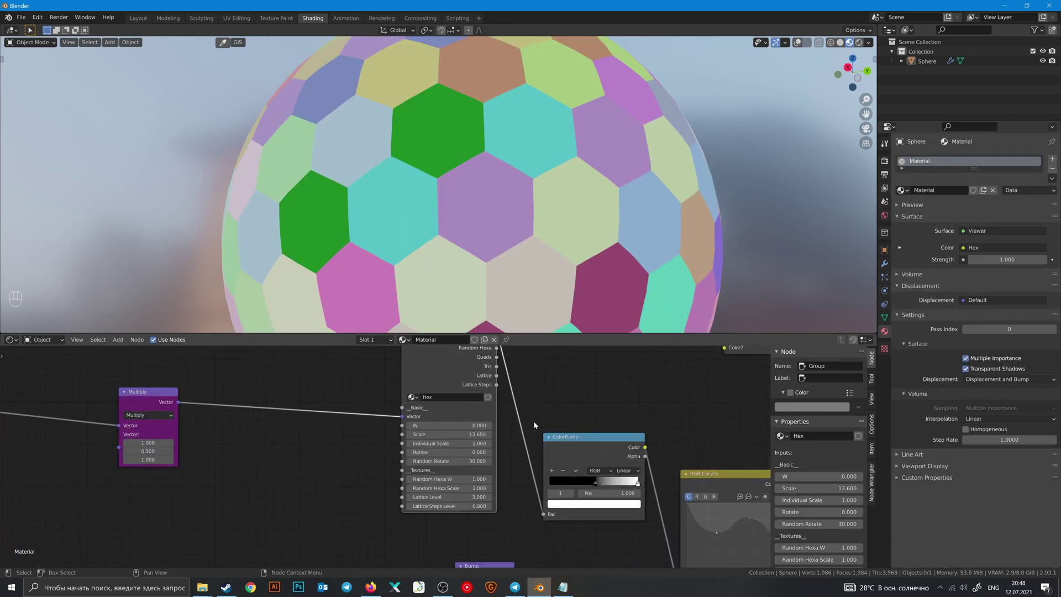
{"action": "left_click", "coordinate": [442, 425]}
{"action": "type", "text": "0.0"}
{"action": "type", "text": "#"}
{"action": "type", "text": "frame"}
{"action": "key", "text": "Return"}
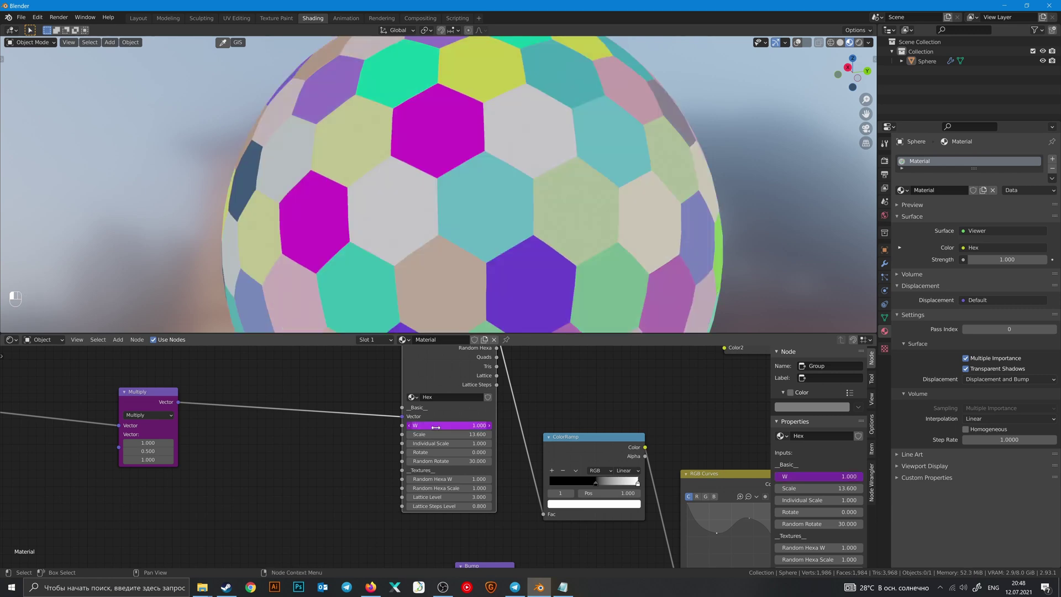
- Play the animation and examine the changing hexagon colors on the whole sphere from another angle
{"action": "key", "text": "space"}
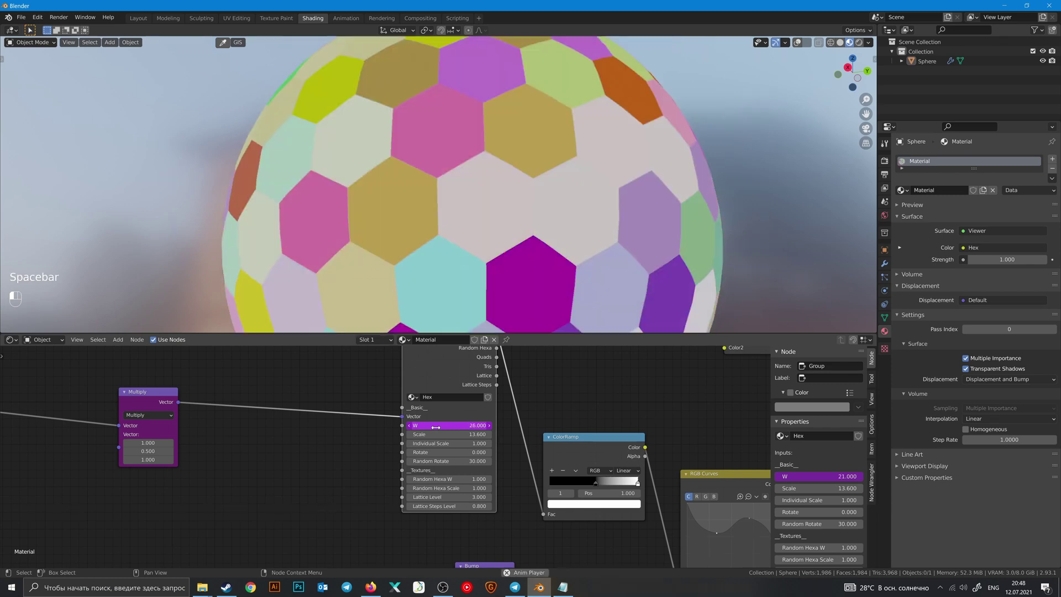
{"action": "scroll", "coordinate": [525, 195], "scroll_direction": "down", "scroll_amount": 2}
{"action": "middle_click_drag", "start_coordinate": [525, 194], "coordinate": [498, 220]}
{"action": "scroll", "coordinate": [545, 440], "scroll_direction": "up", "scroll_amount": 2}
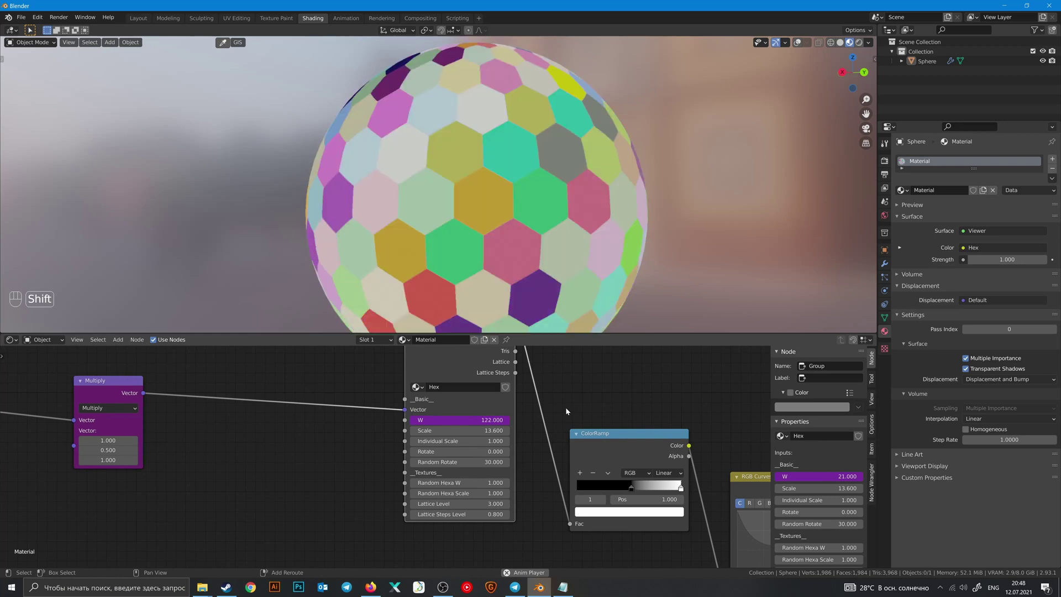
- Drive the Hex node's Scale with the expression #frame/10 while the animation plays
{"action": "middle_click_drag", "start_coordinate": [565, 407], "coordinate": [521, 430], "text": "shift"}
{"action": "scroll", "coordinate": [383, 455], "scroll_direction": "up", "scroll_amount": 1}
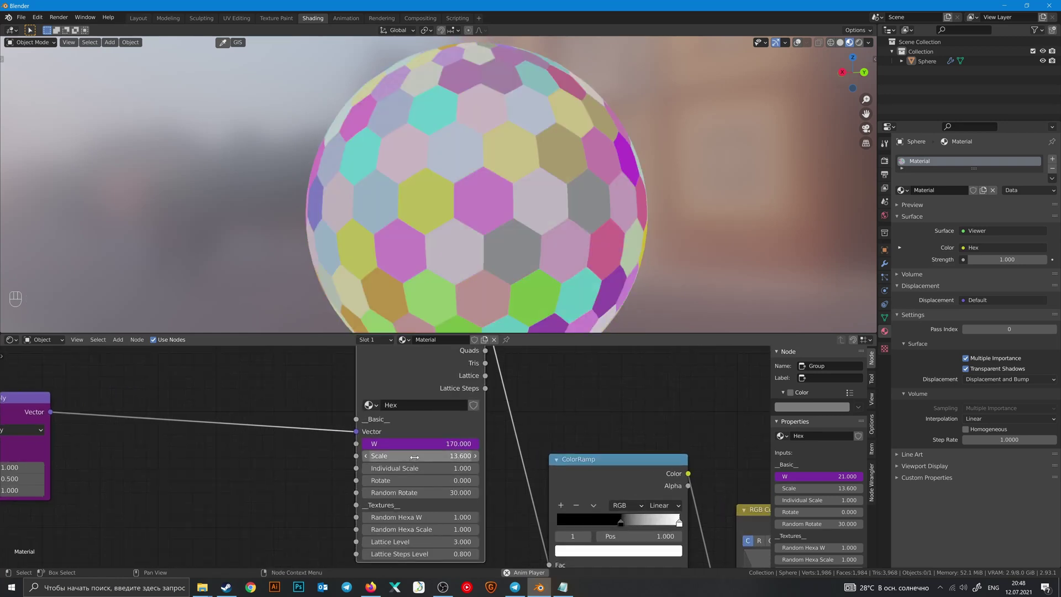
{"action": "scroll", "coordinate": [500, 432], "scroll_direction": "down", "scroll_amount": 1}
{"action": "left_click", "coordinate": [420, 456]}
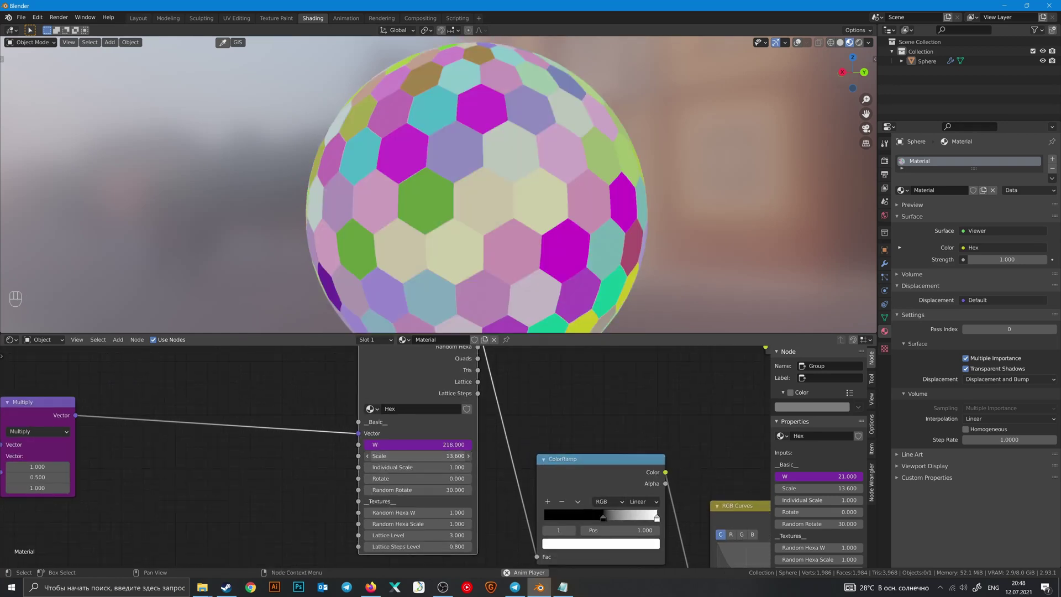
{"action": "type", "text": "#"}
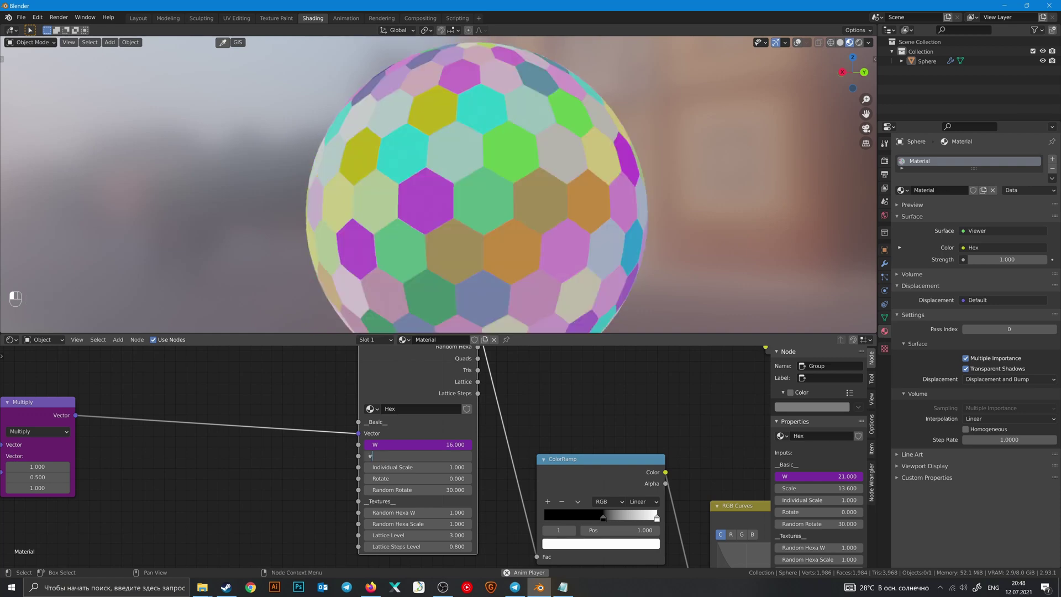
{"action": "type", "text": "frame"}
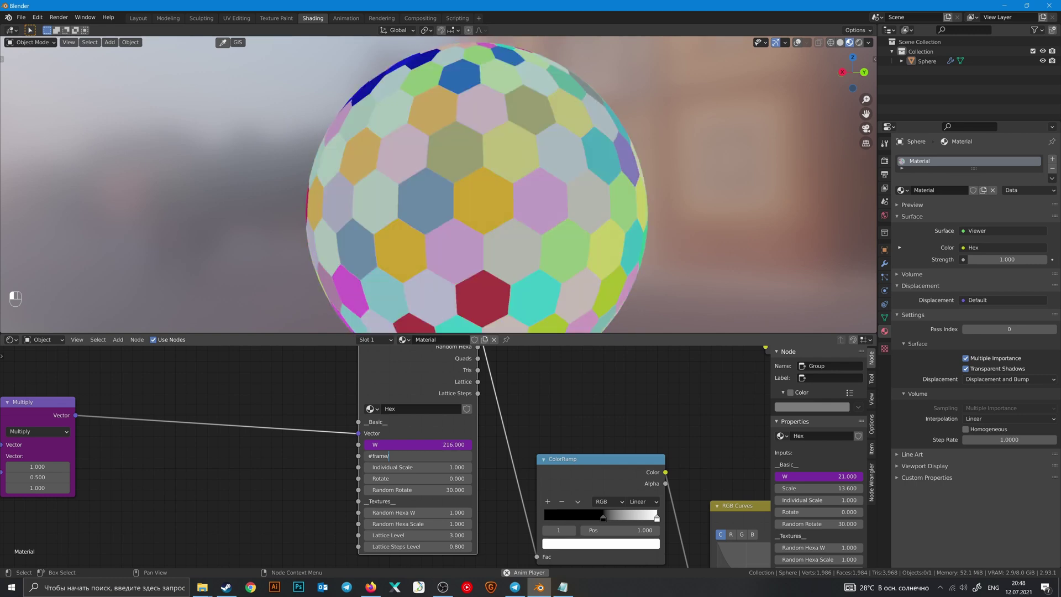
{"action": "type", "text": "/10"}
{"action": "key", "text": "Return"}
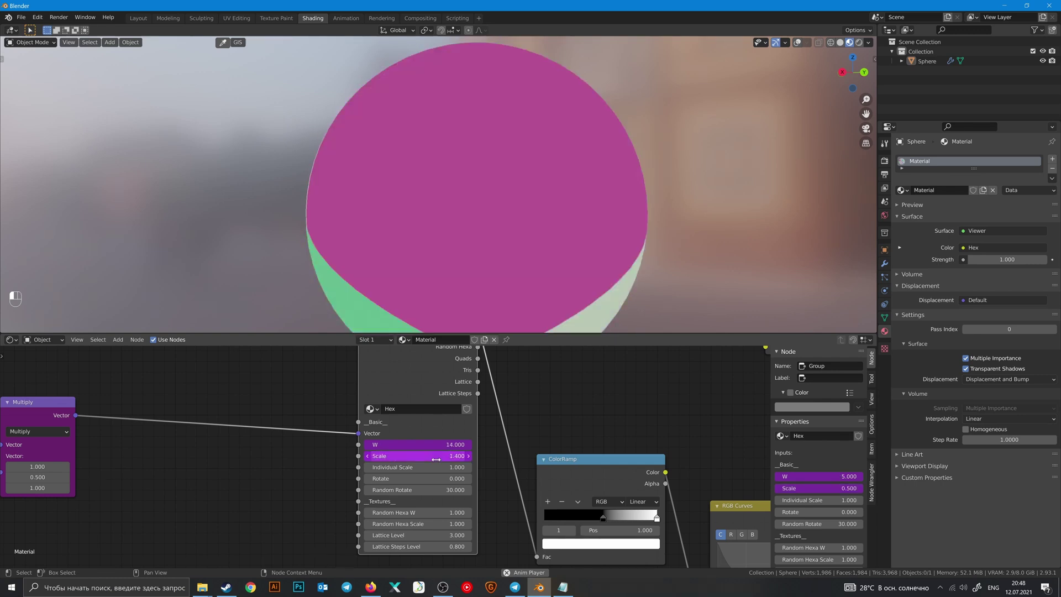
{"action": "scroll", "coordinate": [513, 473], "scroll_direction": "down", "scroll_amount": 3}
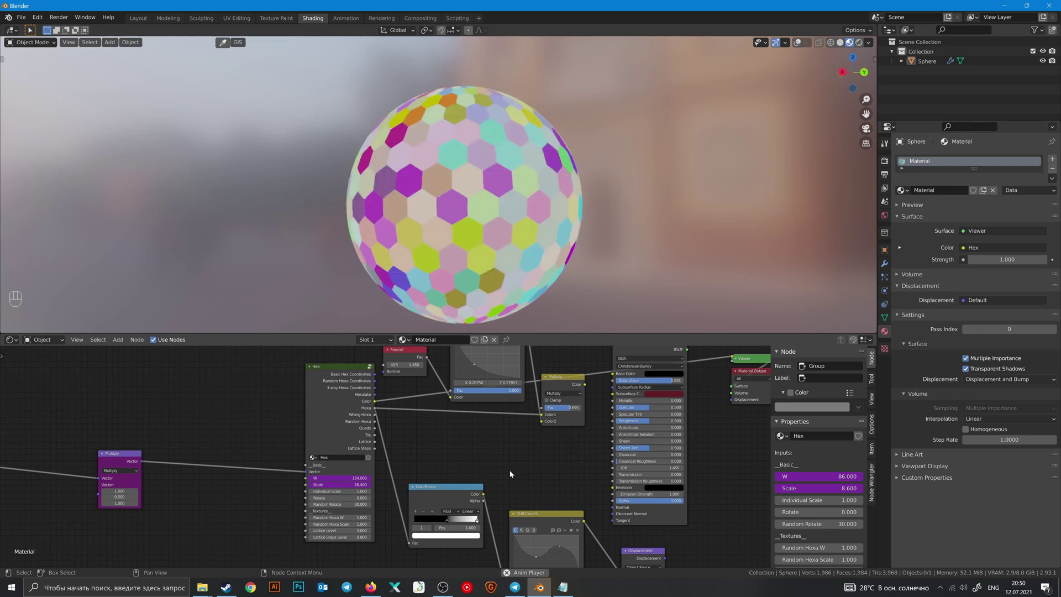